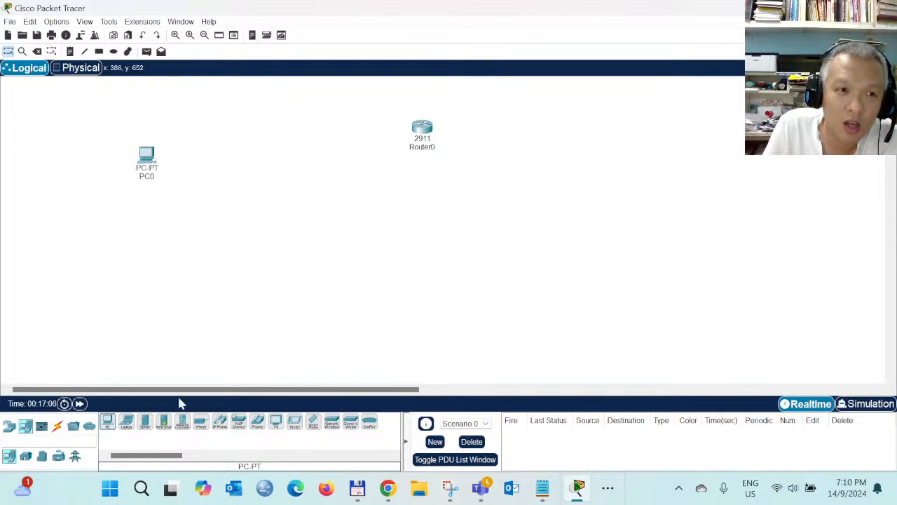
- Add a second PC below PC0 and place a printer underneath it
left_click(107, 422)
left_click(149, 223)
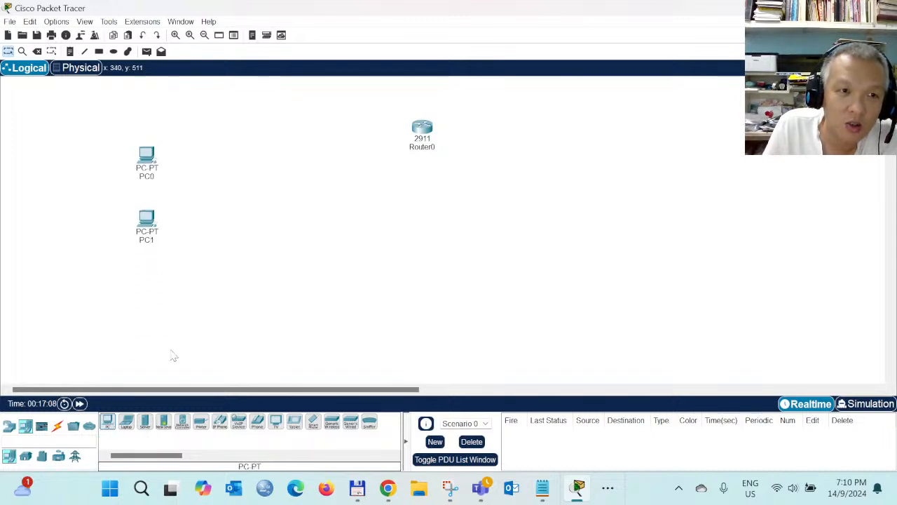
left_click(200, 421)
left_click(149, 302)
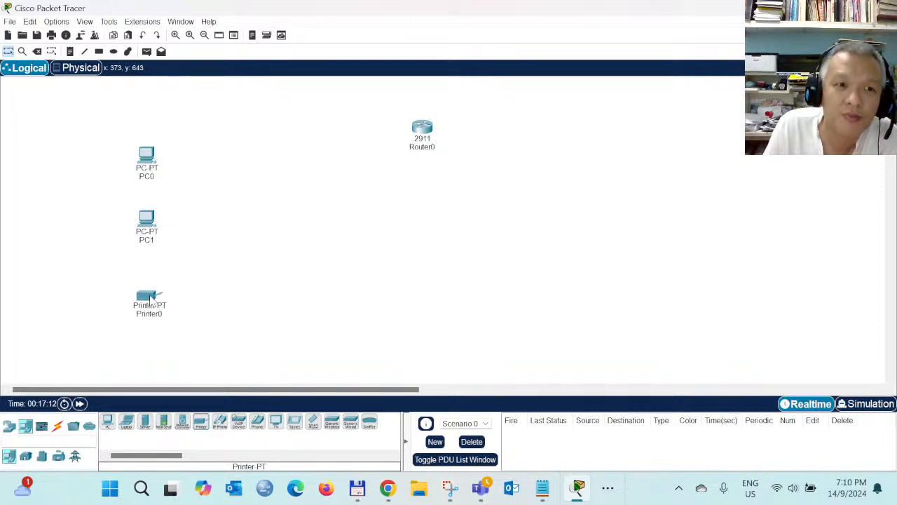
- Place two PCs and a printer in a column on the opposite side of the router, with the printer close below PC3
left_click(109, 421)
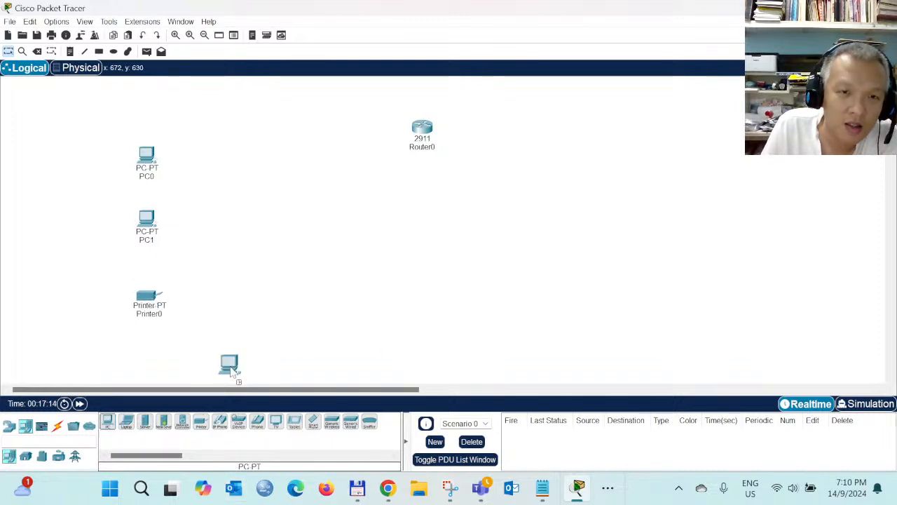
left_click(669, 159)
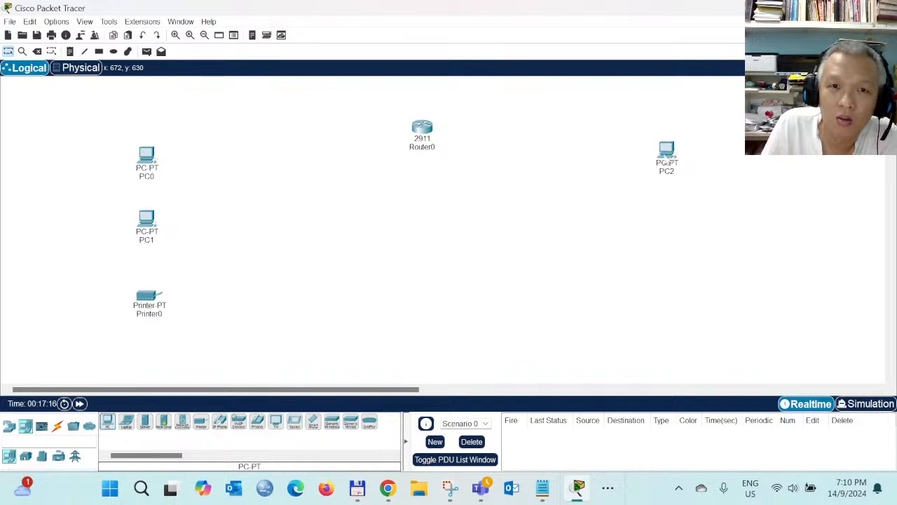
left_click(108, 422)
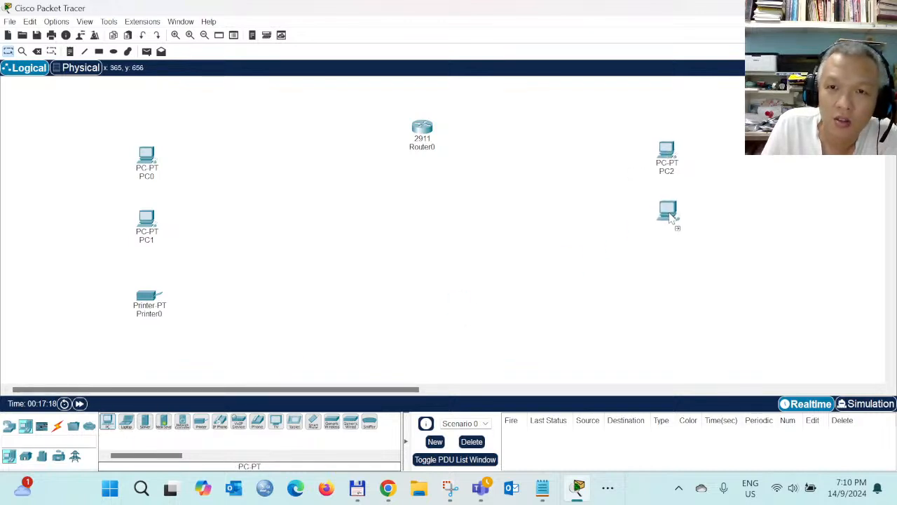
left_click(671, 215)
left_click(199, 426)
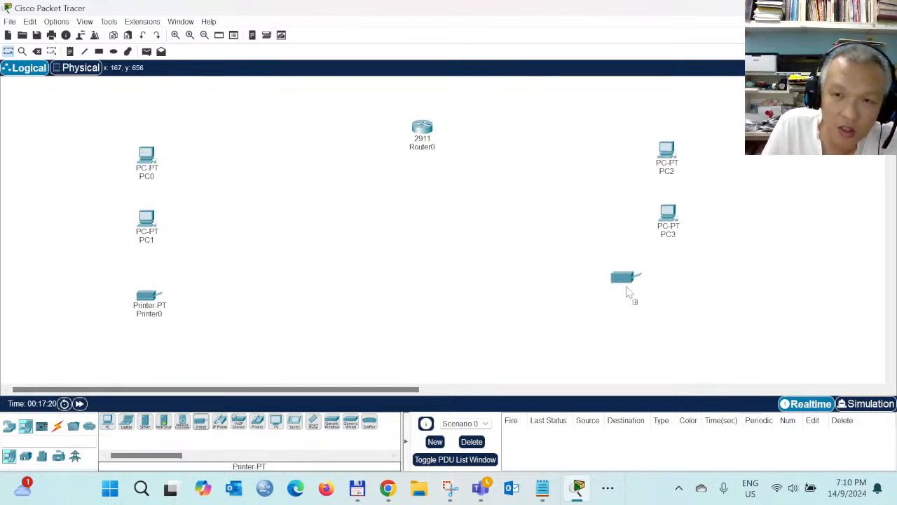
left_click(682, 314)
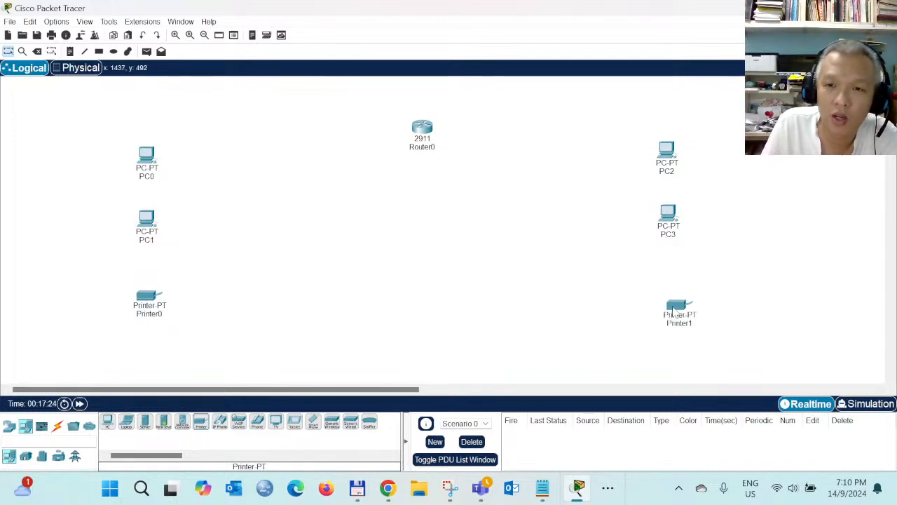
left_click_drag(674, 311, 670, 287)
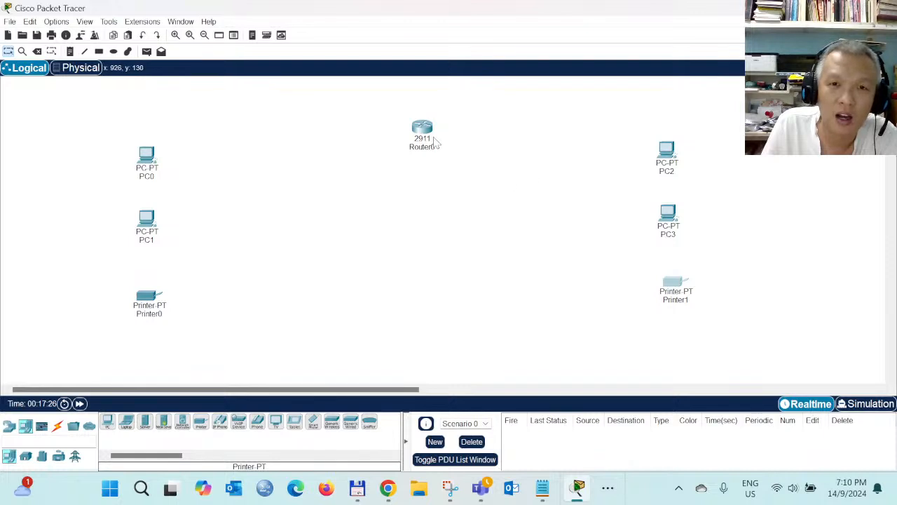
- Rearrange the router, PC2, PC3 and both printers so the two device columns line up with Router0 centred above them
left_click_drag(423, 134, 371, 124)
left_click_drag(657, 159, 584, 150)
left_click_drag(669, 228, 589, 224)
left_click_drag(673, 284, 591, 288)
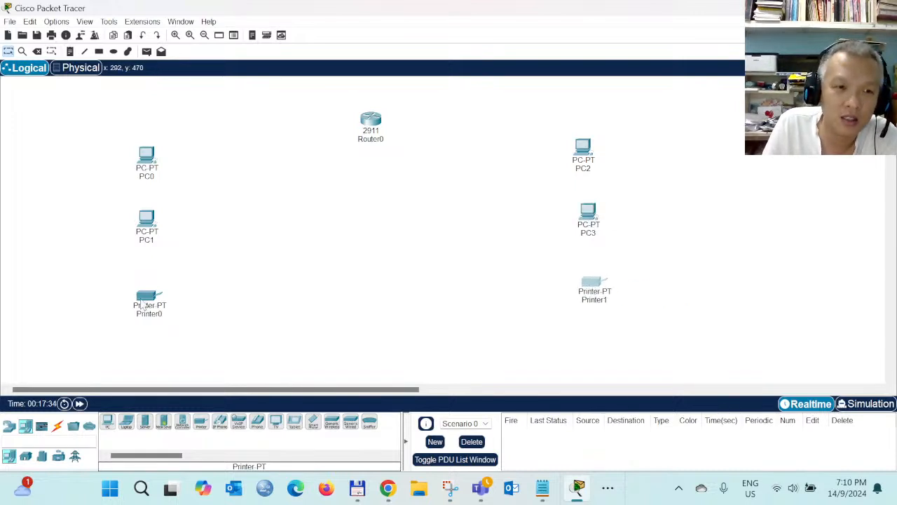
left_click_drag(142, 306, 149, 295)
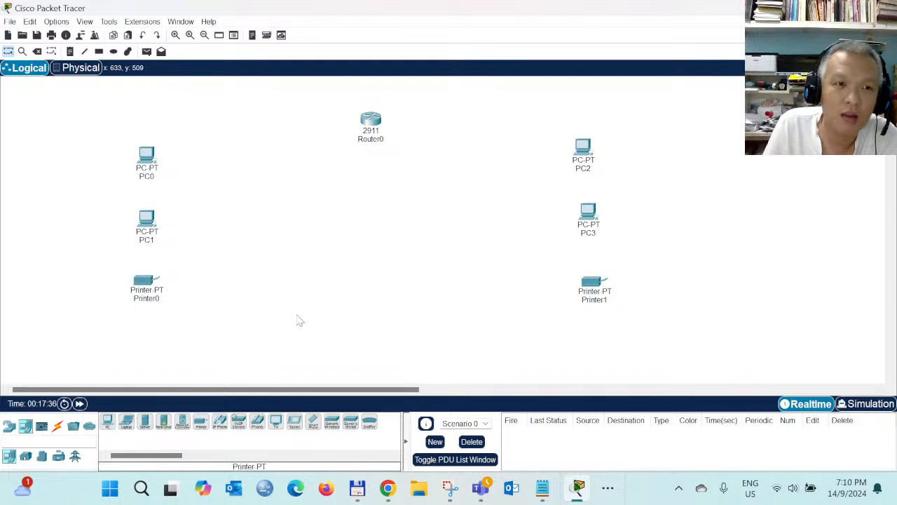
left_click_drag(588, 205, 588, 210)
left_click_drag(592, 291, 589, 296)
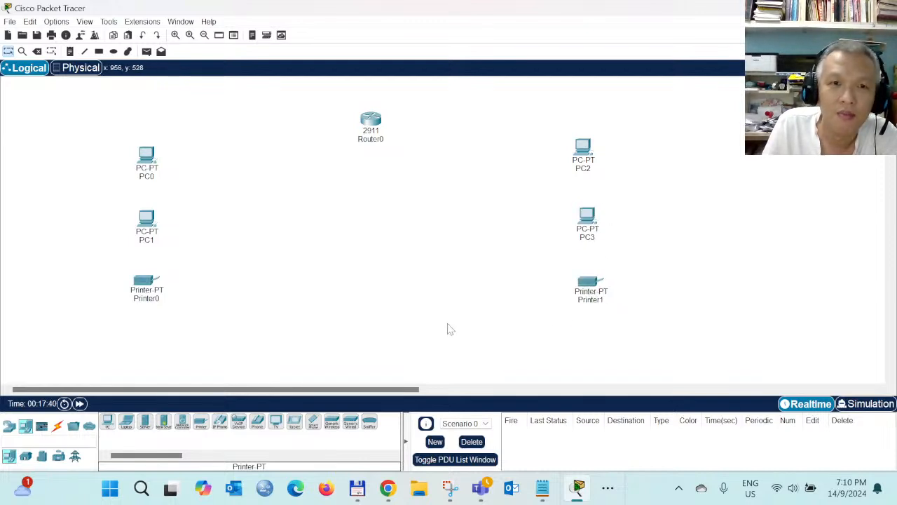
mouse_move(370, 120)
left_mouse_down()
mouse_move(346, 119)
mouse_move(357, 116)
left_mouse_up()
- Connect Router0 directly to PC0 with an automatically chosen connection type
left_click(59, 427)
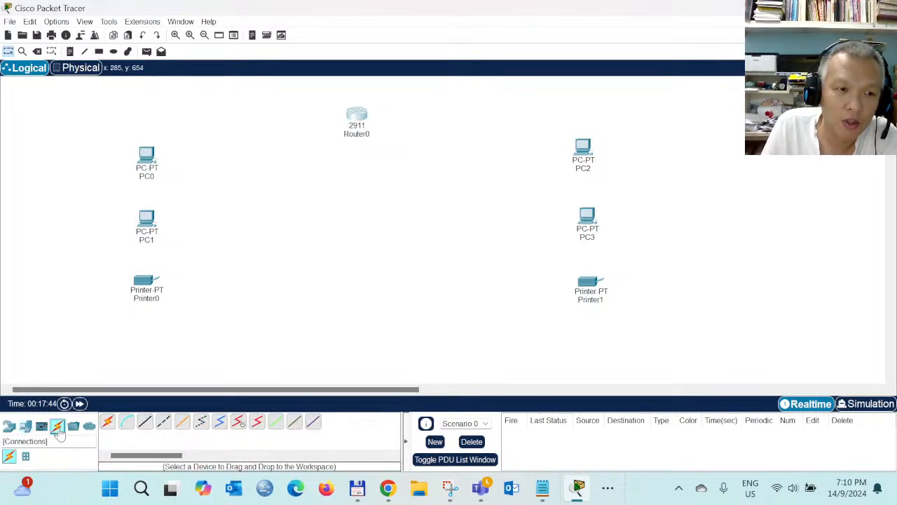
left_click(108, 424)
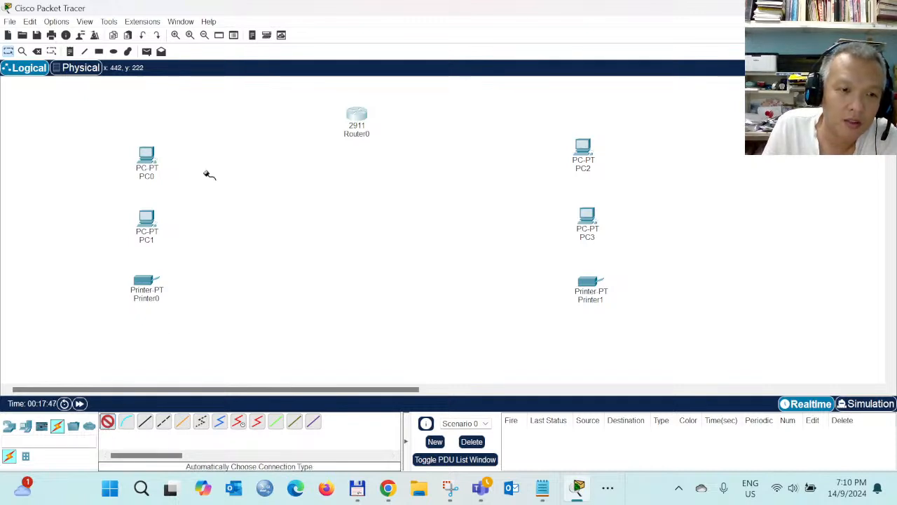
left_click(362, 120)
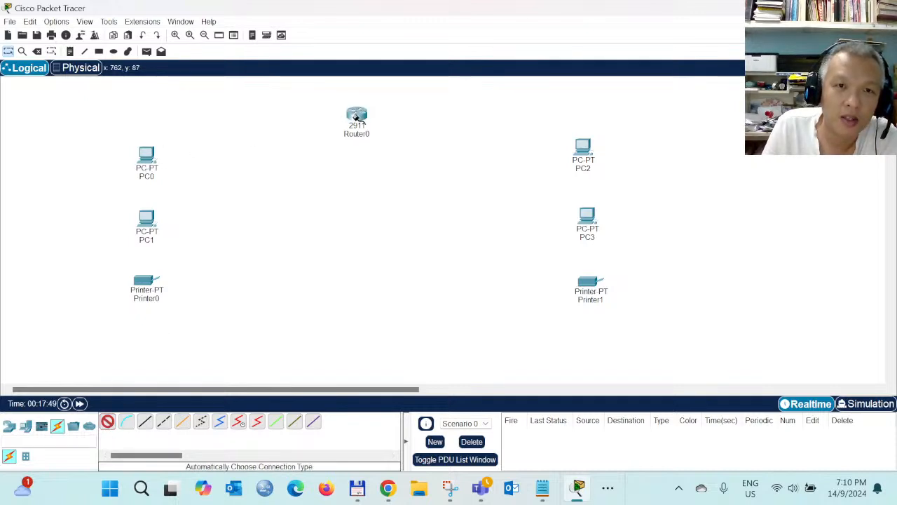
left_click(151, 156)
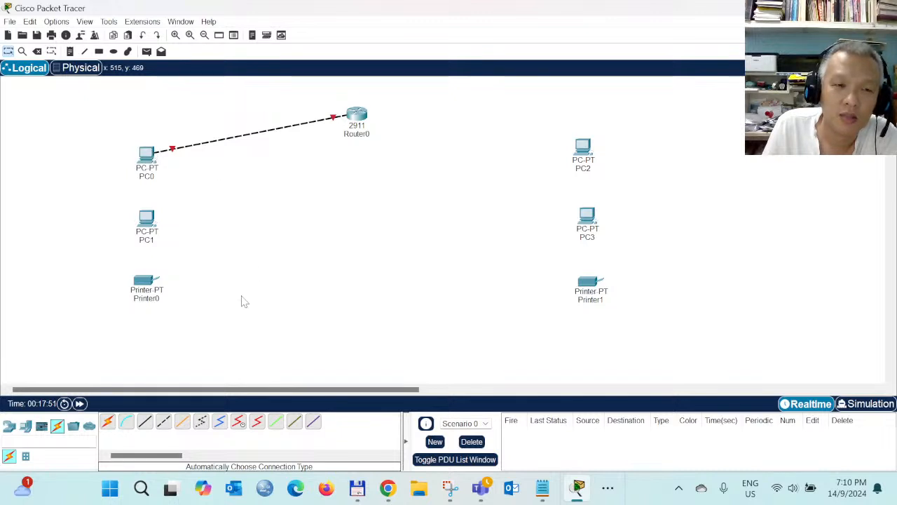
- Switch to PowerPoint, check the reference topology diagram on slide 3, and return to Packet Tracer
left_click(608, 488)
left_click(625, 445)
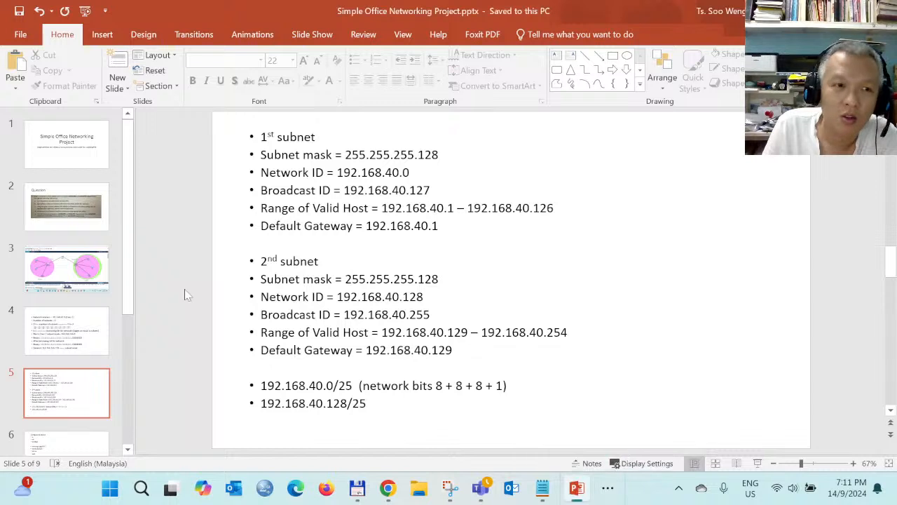
left_click(88, 272)
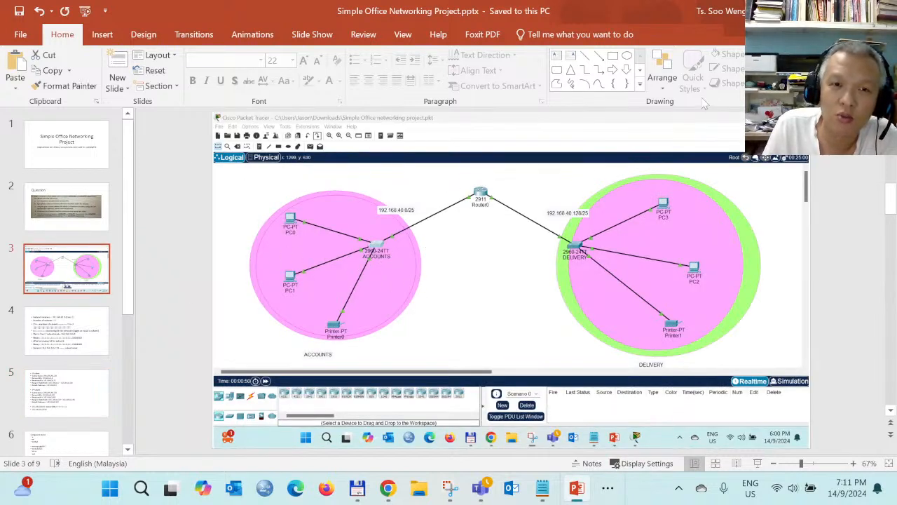
key("alt+Tab")
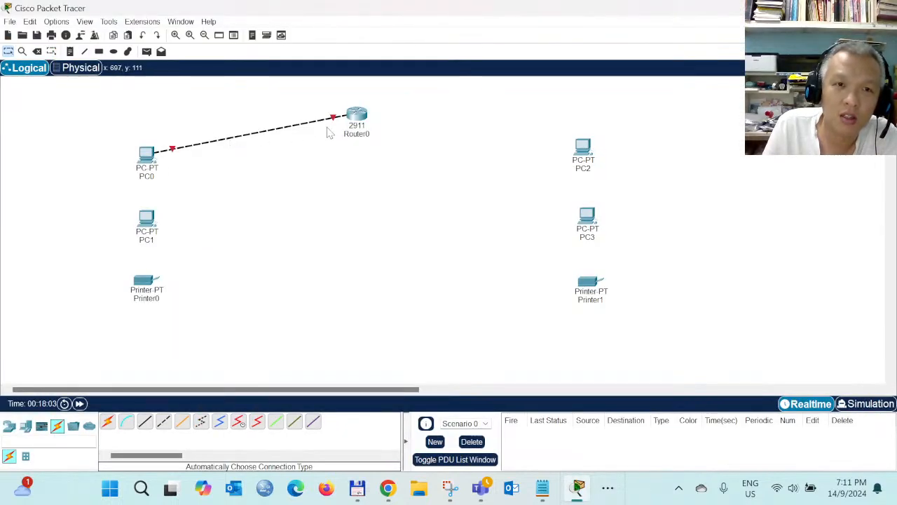
- Close the PC0 device window and detach the direct cable between PC0 and Router0
left_click(143, 152)
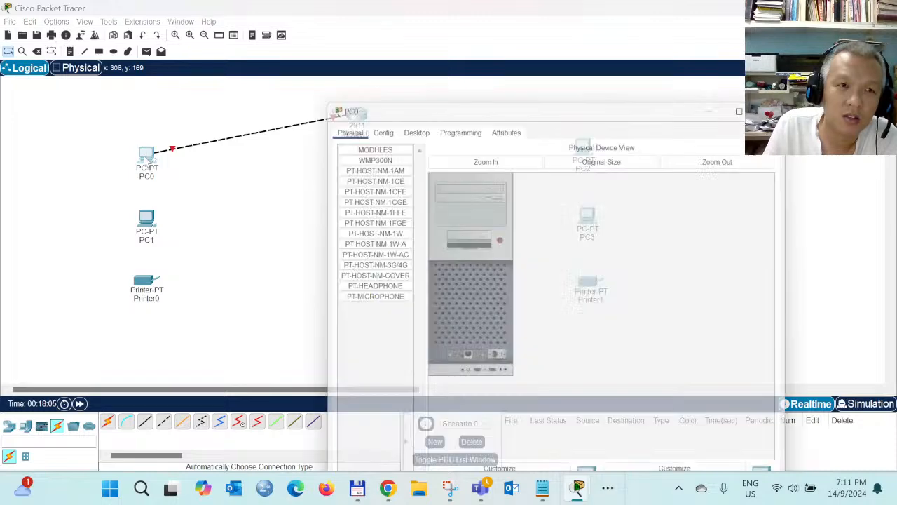
left_click(788, 96)
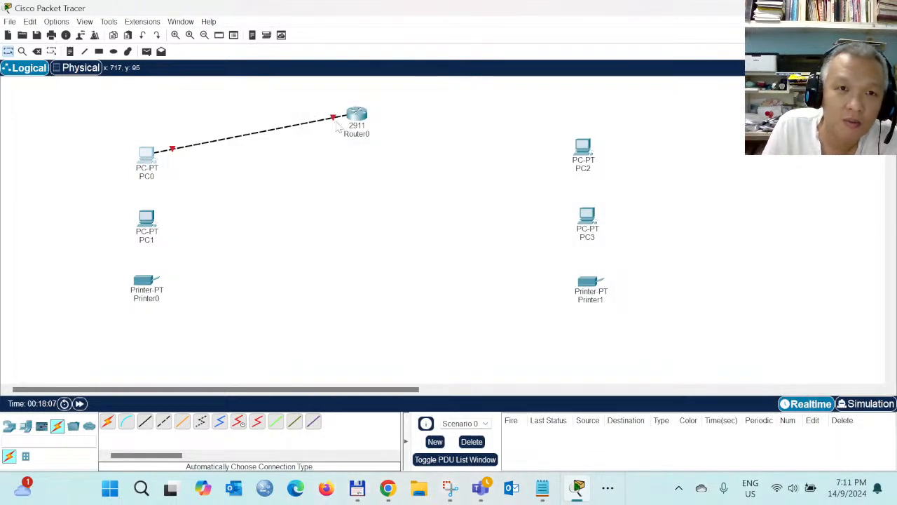
left_click(333, 118)
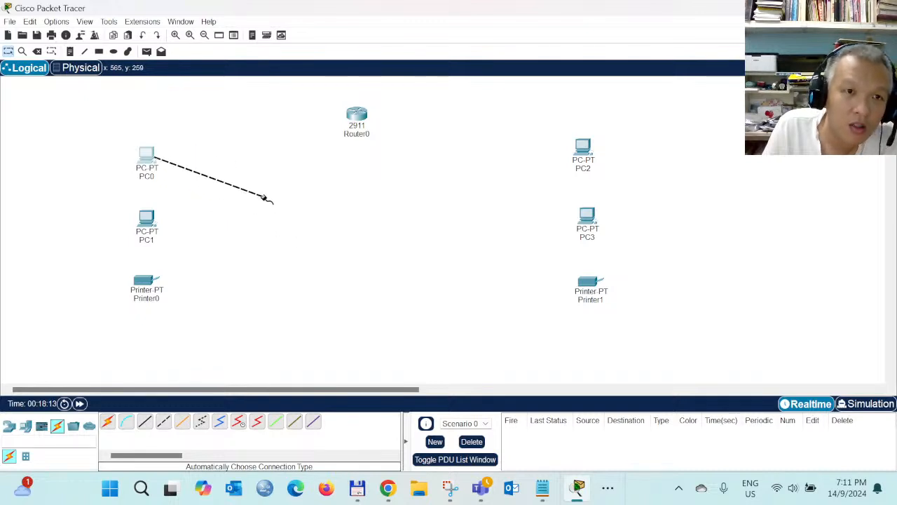
left_click(152, 153)
left_click(194, 132)
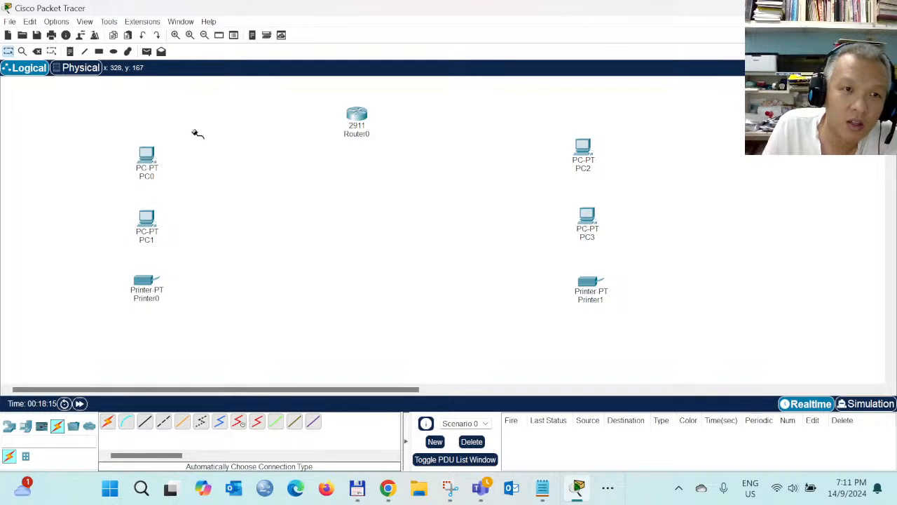
- Try to run the cable from PC0 to Router0 again and undo the attempt
left_click(149, 164)
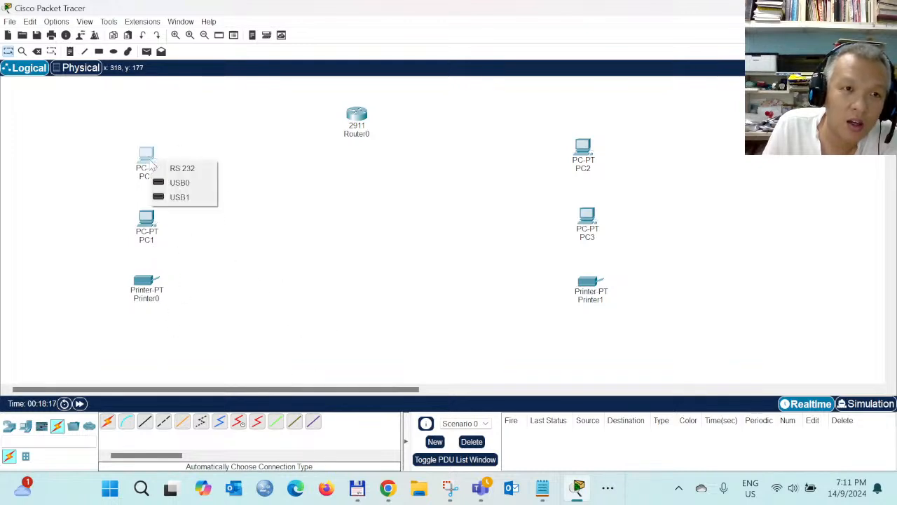
left_click(149, 160)
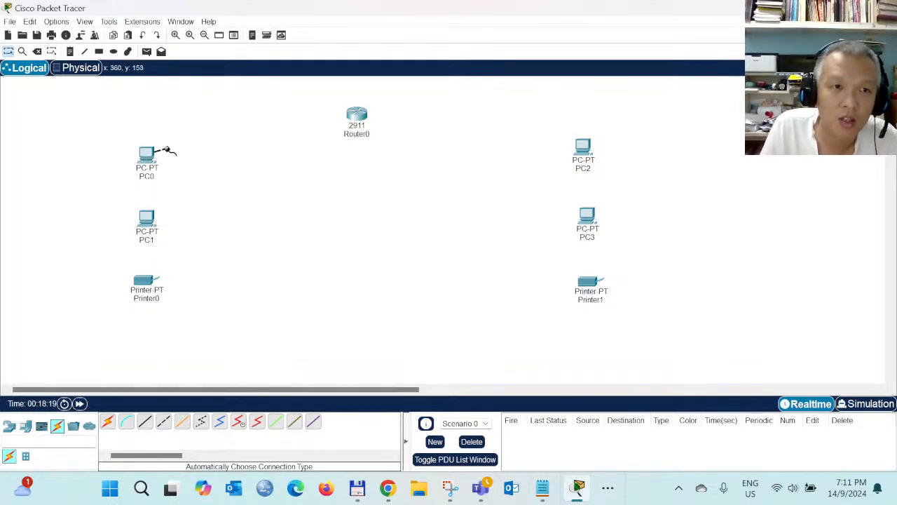
left_click(347, 117)
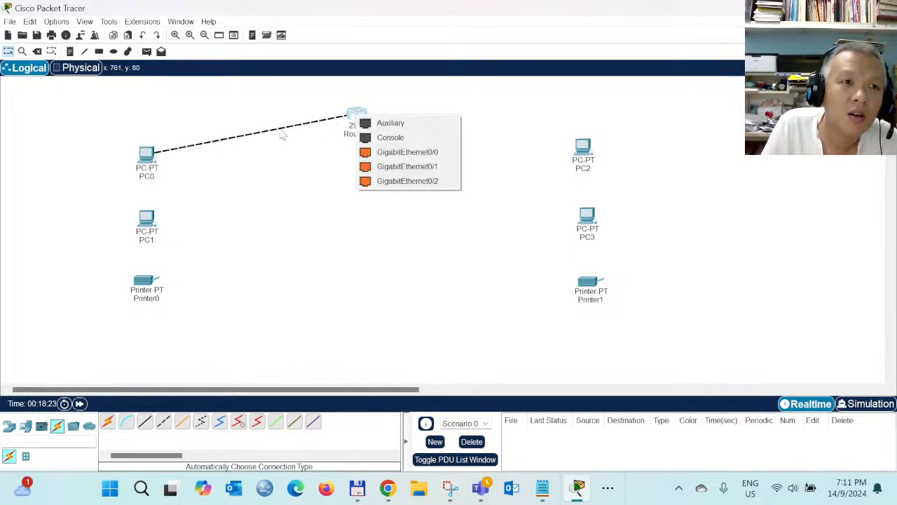
left_click(142, 36)
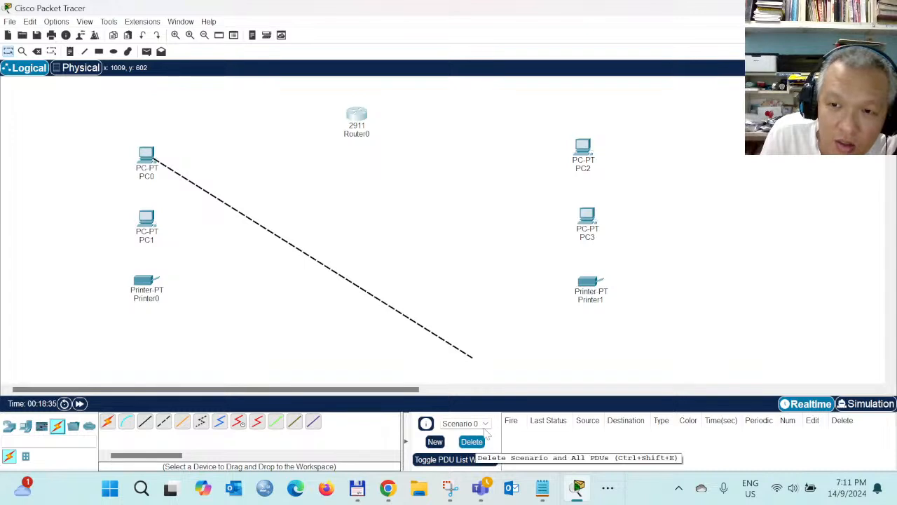
left_click(153, 159)
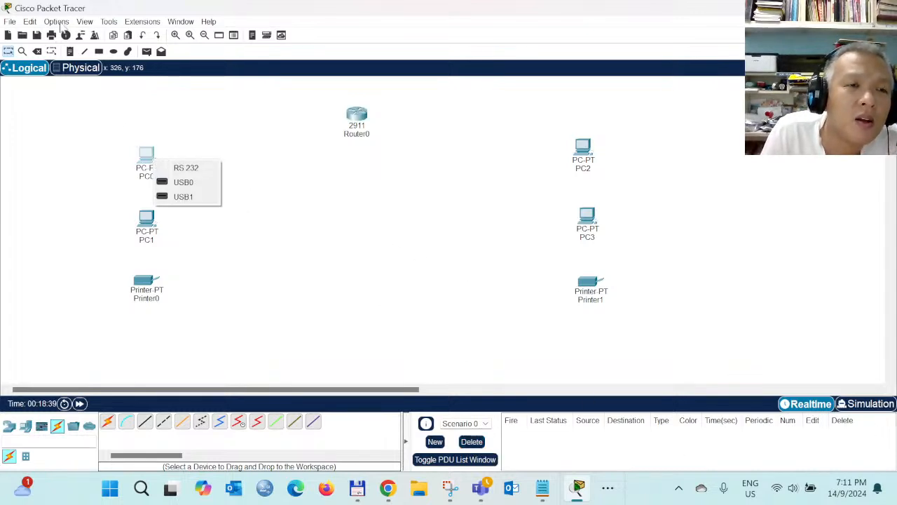
left_click(32, 23)
left_click(32, 22)
mouse_move(12, 26)
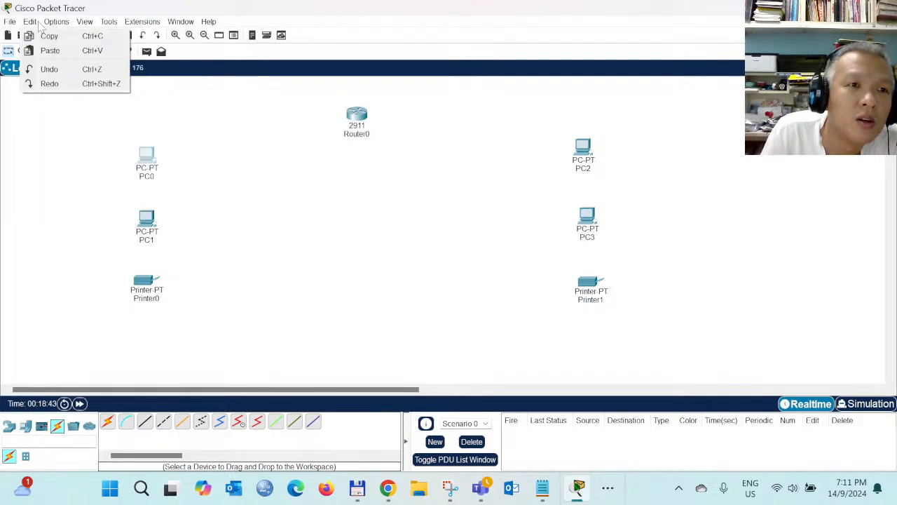
left_click(162, 117)
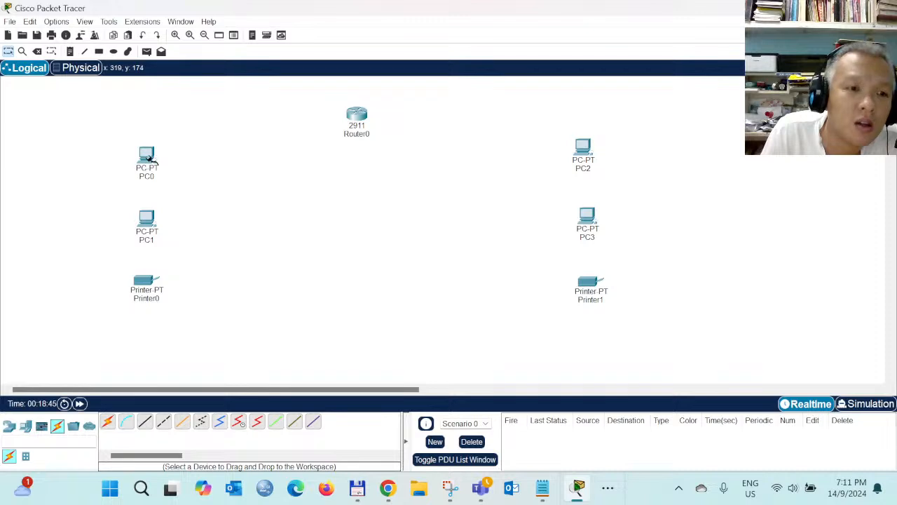
- Place a 2960 switch between the PC0 and PC1 column and Router0
mouse_move(151, 160)
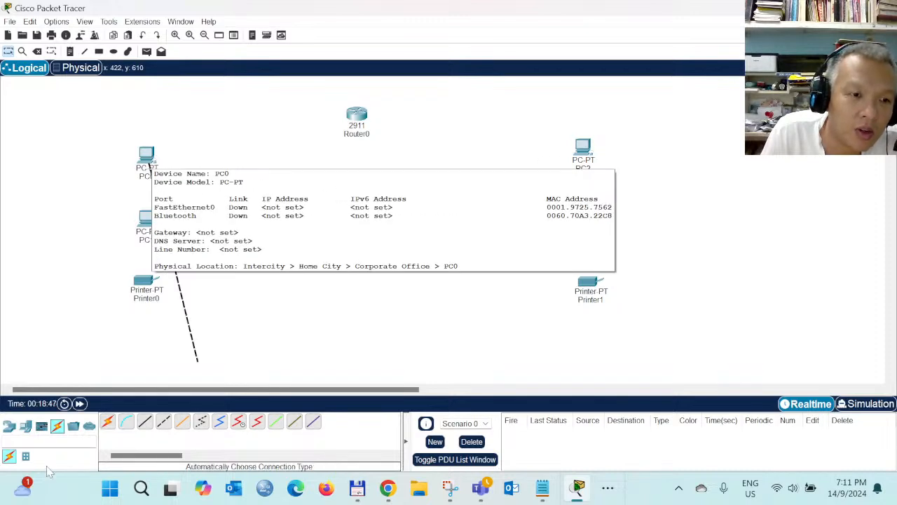
left_click(10, 427)
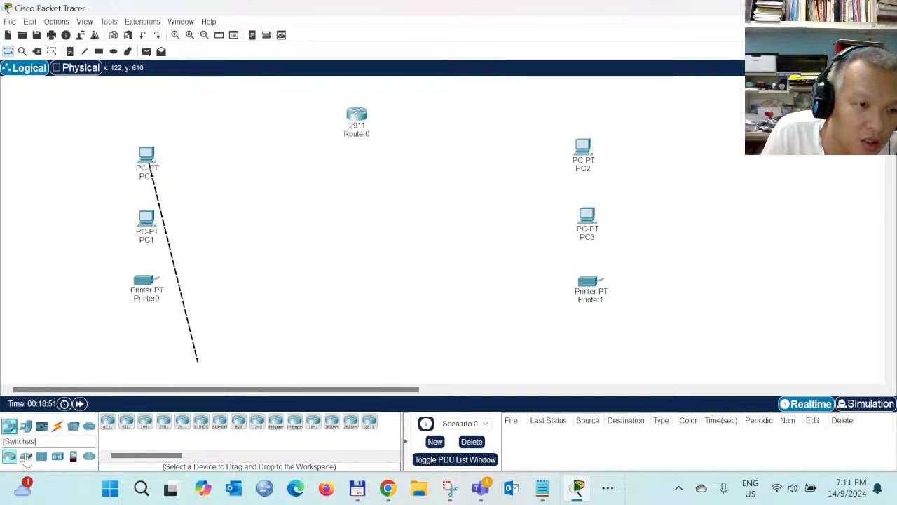
left_click(26, 456)
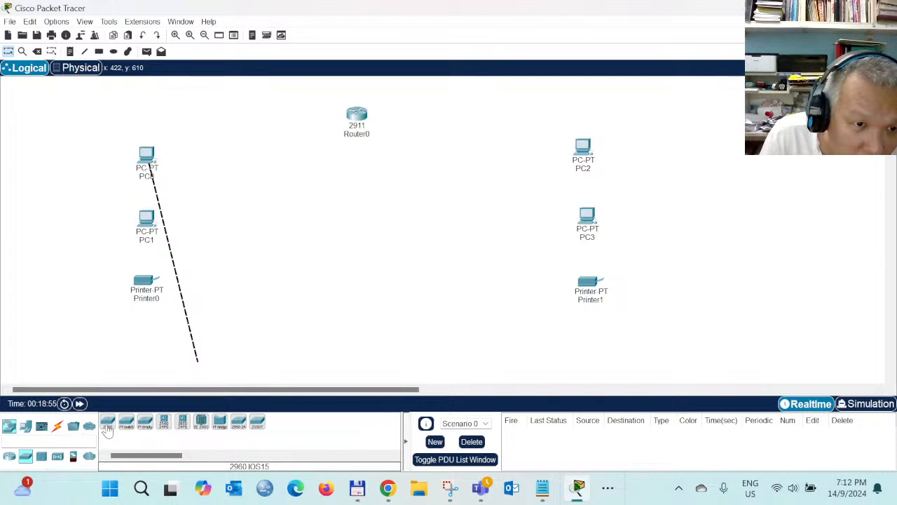
left_click_drag(107, 429, 252, 198)
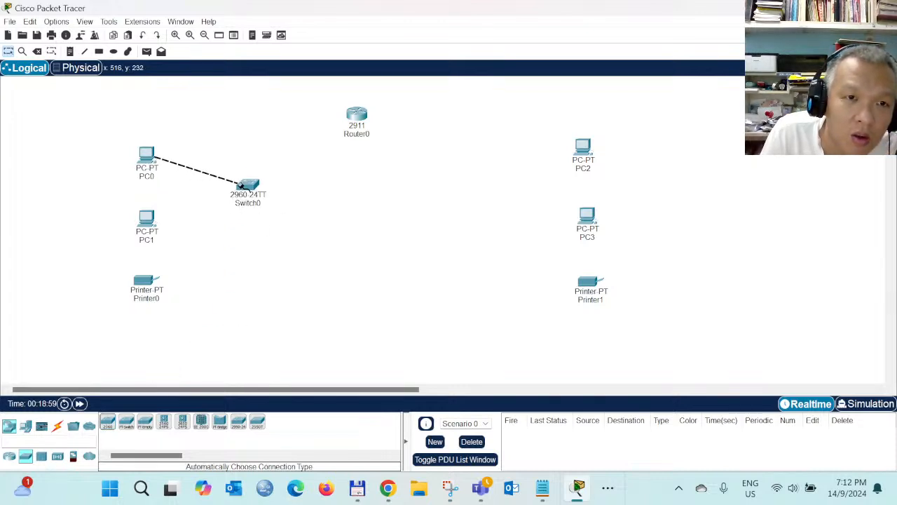
- Try to run an automatically chosen cable from PC0 to Switch0
left_click(239, 186)
left_click(200, 206)
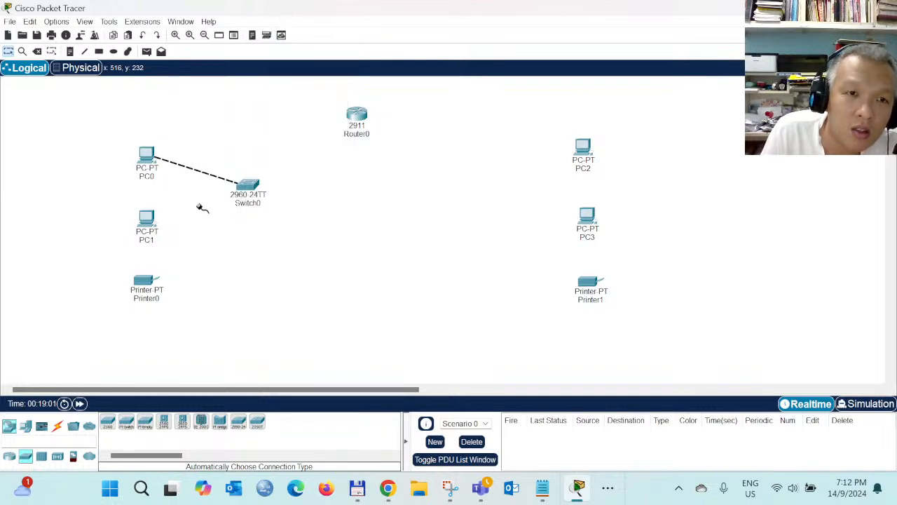
left_click(251, 193)
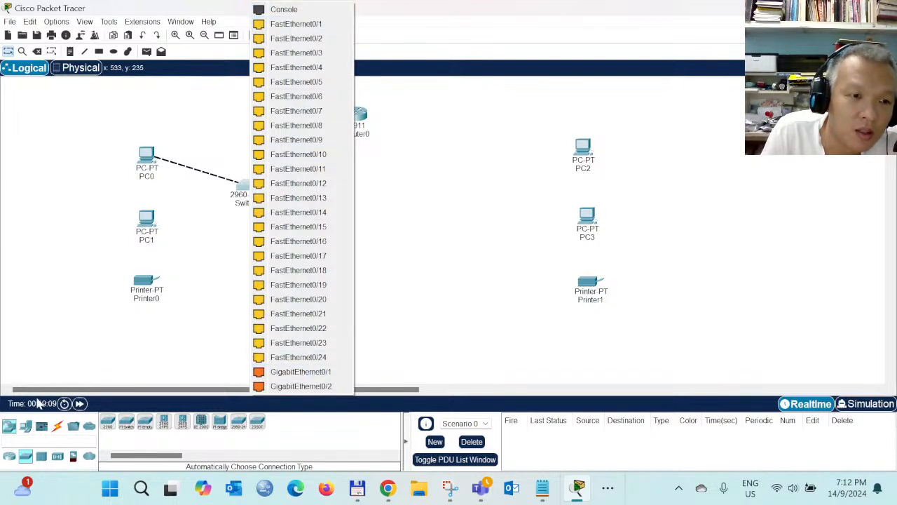
- Connect Switch0 to Router0 with an automatically chosen cable
left_click(58, 425)
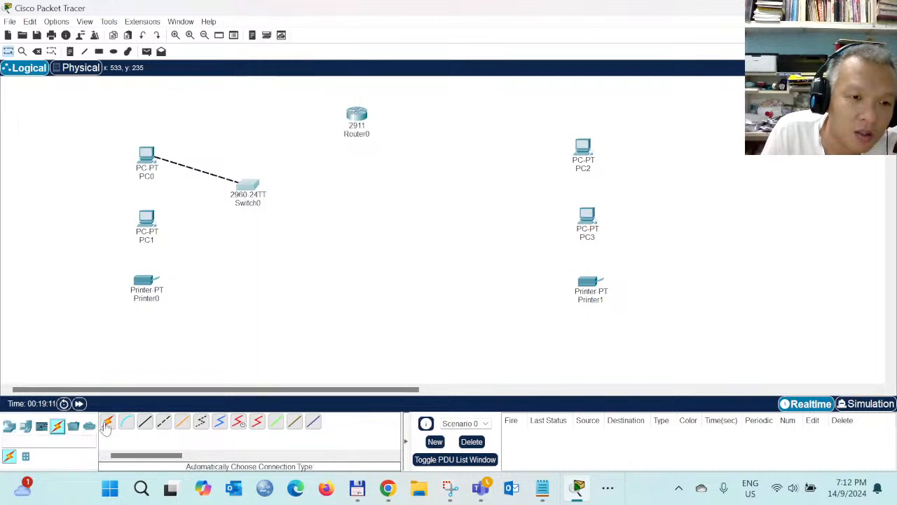
left_click(246, 186)
left_click(356, 115)
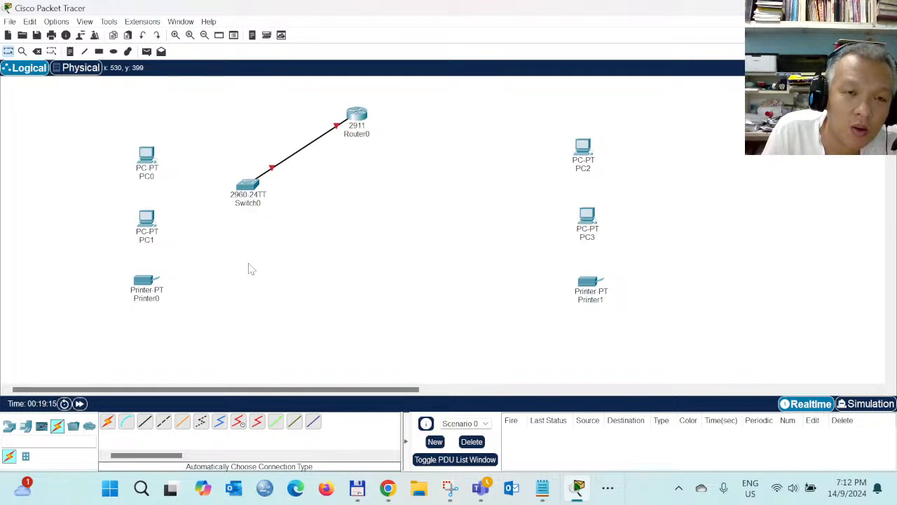
- Try to connect Switch0 to PC0 with an automatically chosen cable and dismiss the connection errors
left_click(107, 423)
left_click(247, 188)
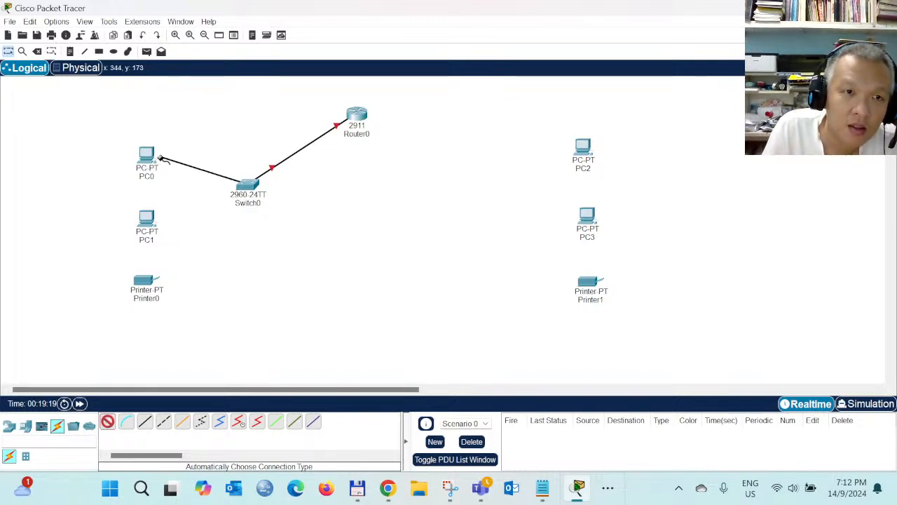
left_click(149, 160)
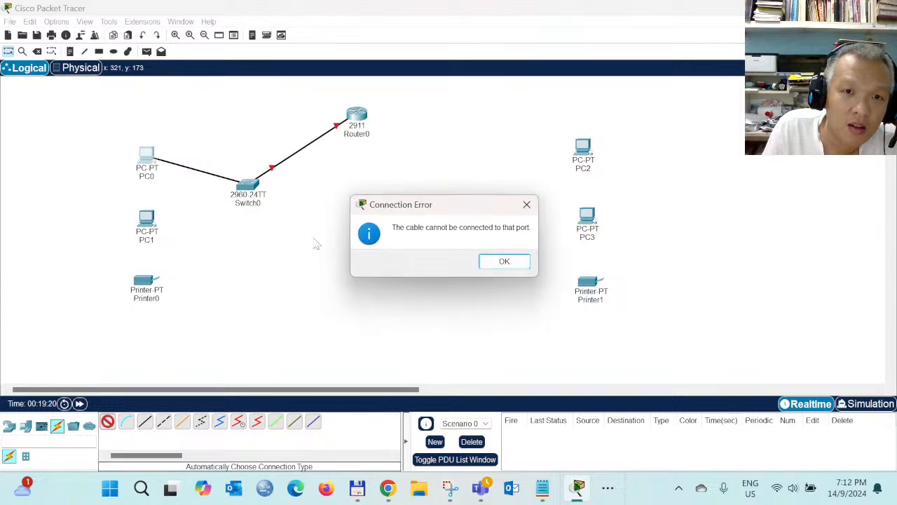
left_click(504, 264)
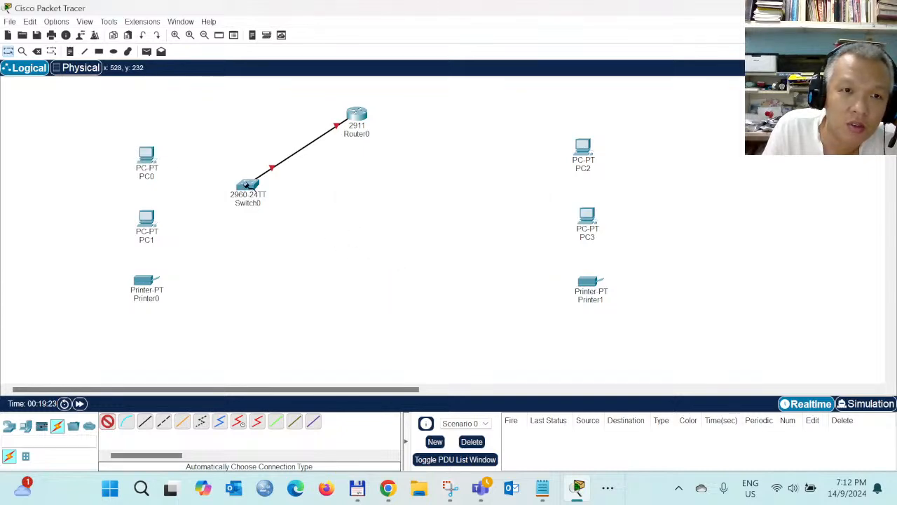
left_click(255, 188)
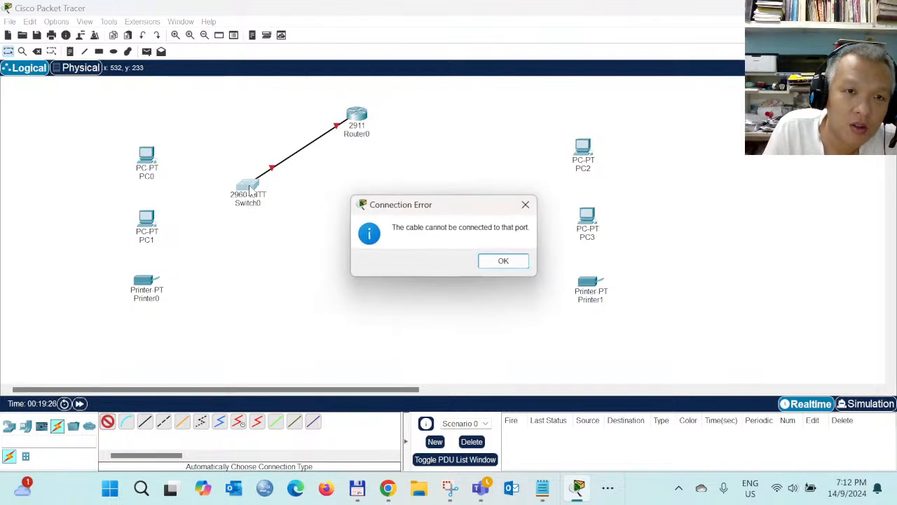
left_click(526, 204)
left_click(107, 420)
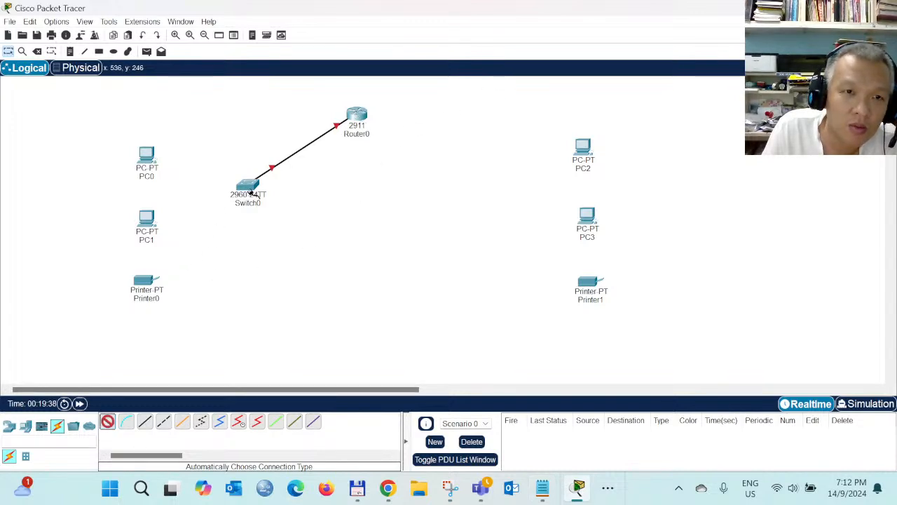
- Place a second 2960 switch between Router0 and the PC2 and PC3 column, level with Switch0
left_click(9, 425)
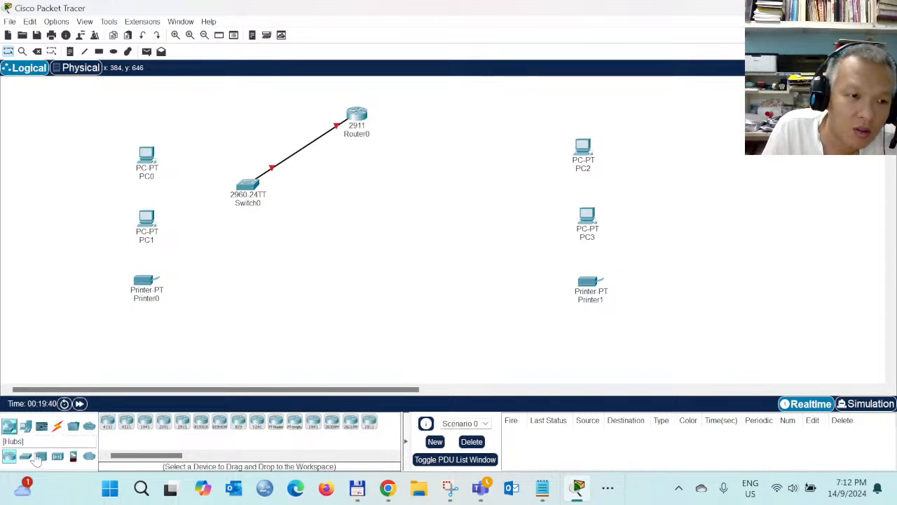
left_click(25, 456)
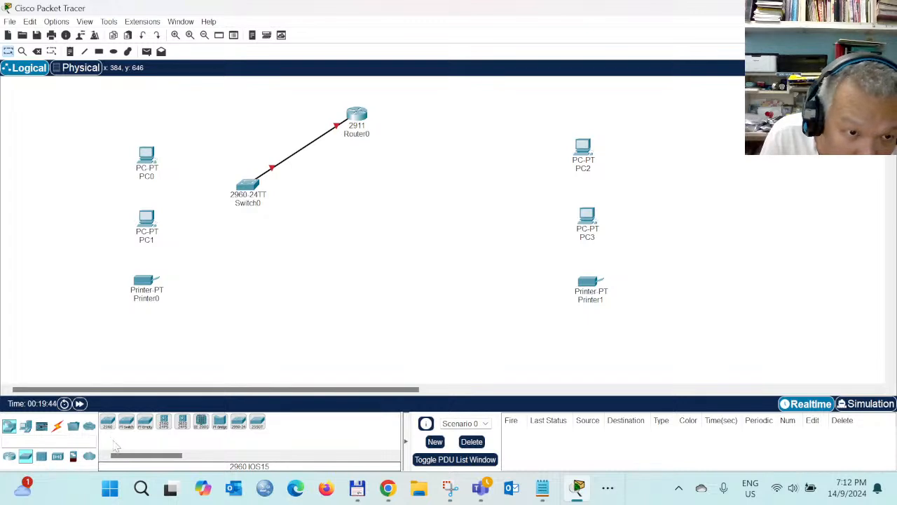
left_click(107, 431)
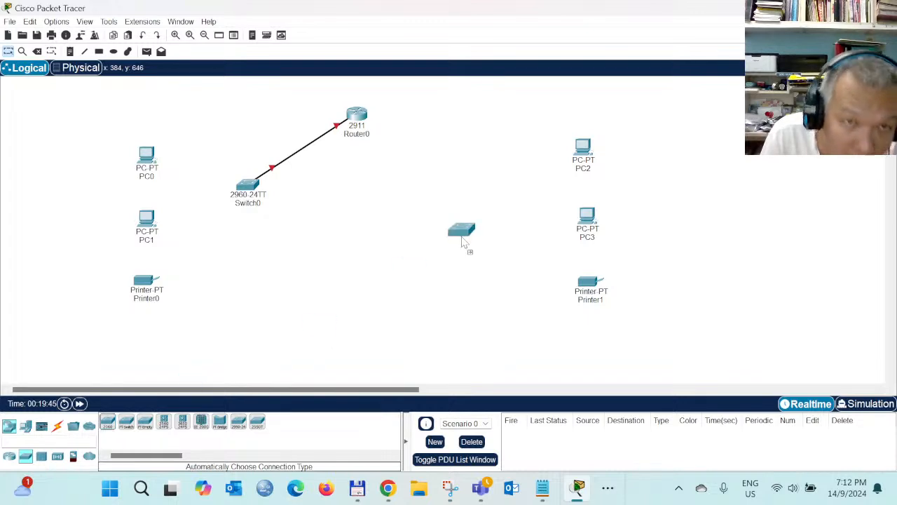
left_click(449, 188)
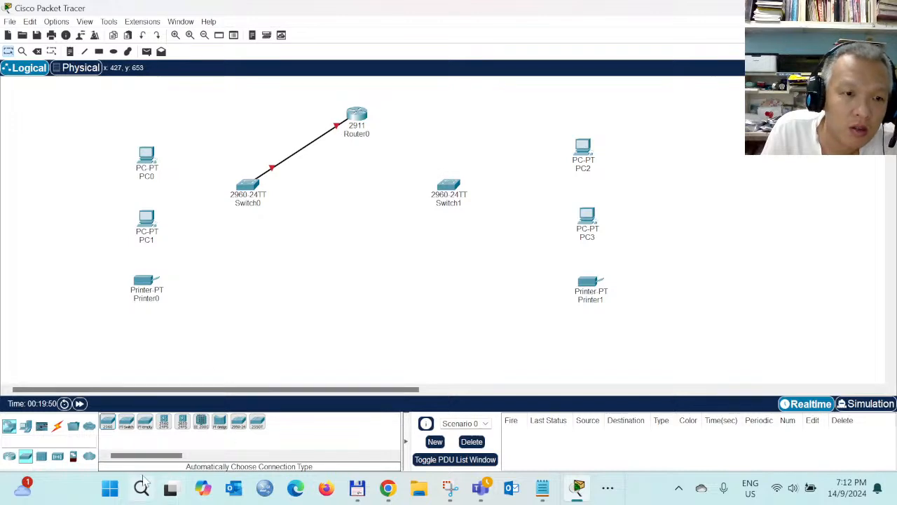
- Connect Router0 to Switch1 with an automatically chosen cable
left_click(58, 427)
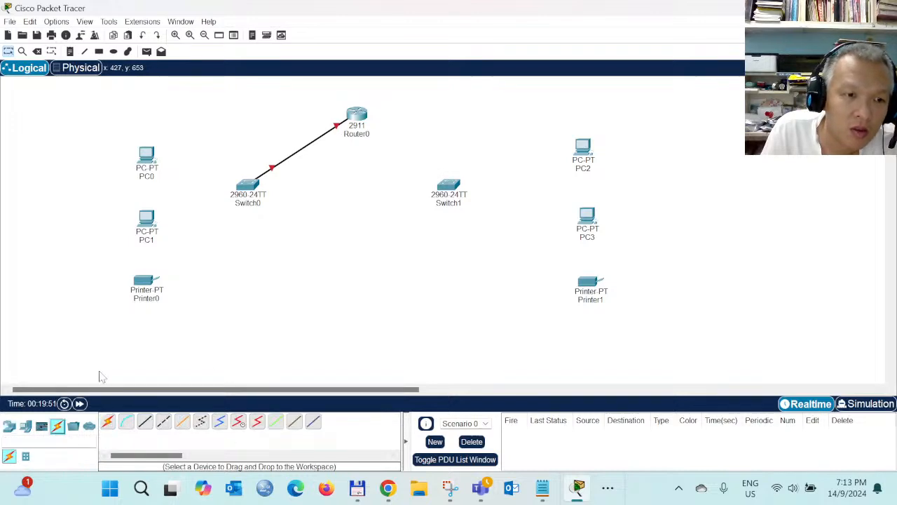
left_click(358, 116)
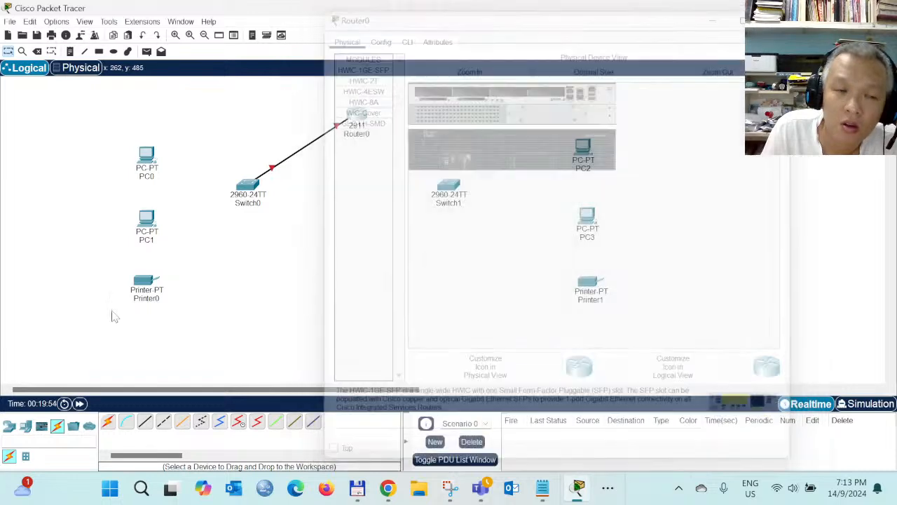
left_click(107, 421)
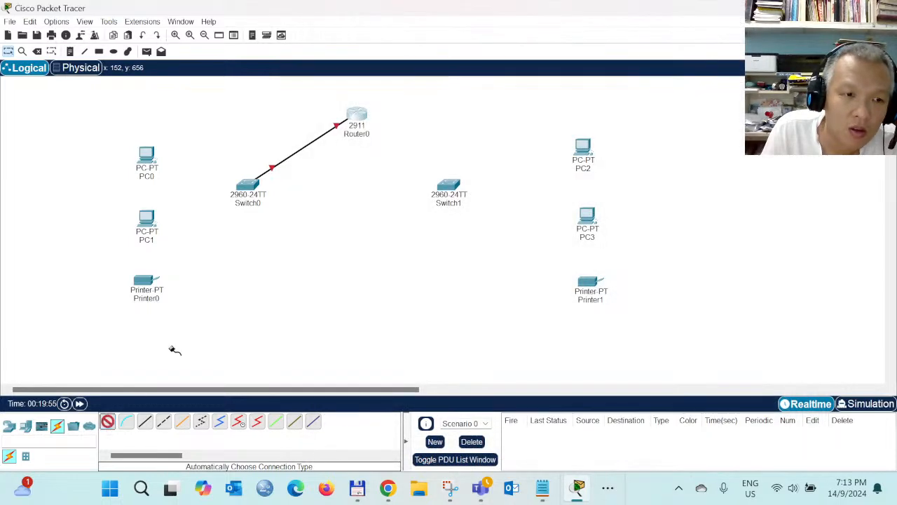
left_click(359, 117)
left_click(447, 184)
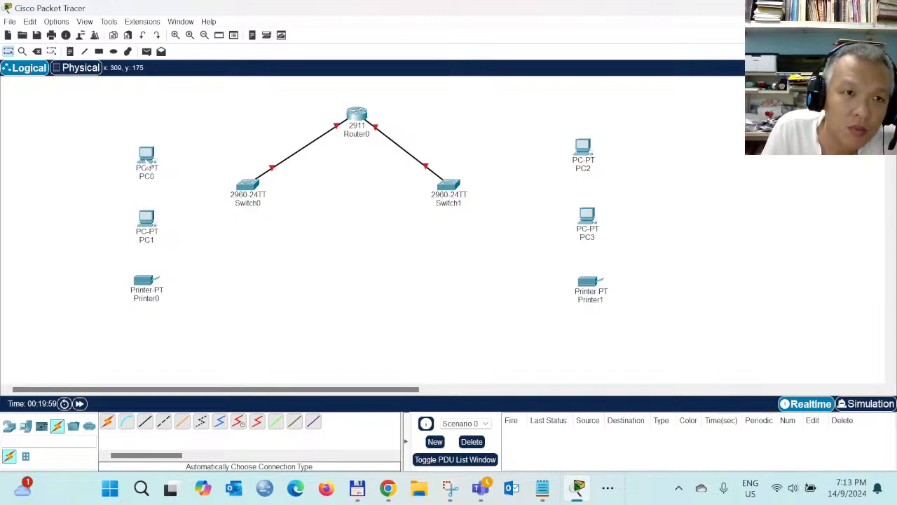
- Close PC0's device window, try to cable PC0 to Switch0 automatically, and cancel the connection
left_click(148, 160)
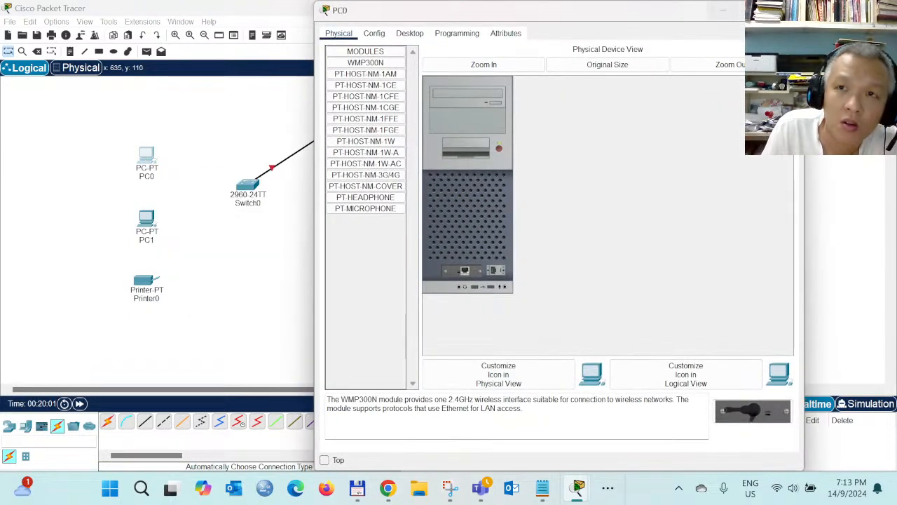
left_click(788, 11)
left_click(108, 423)
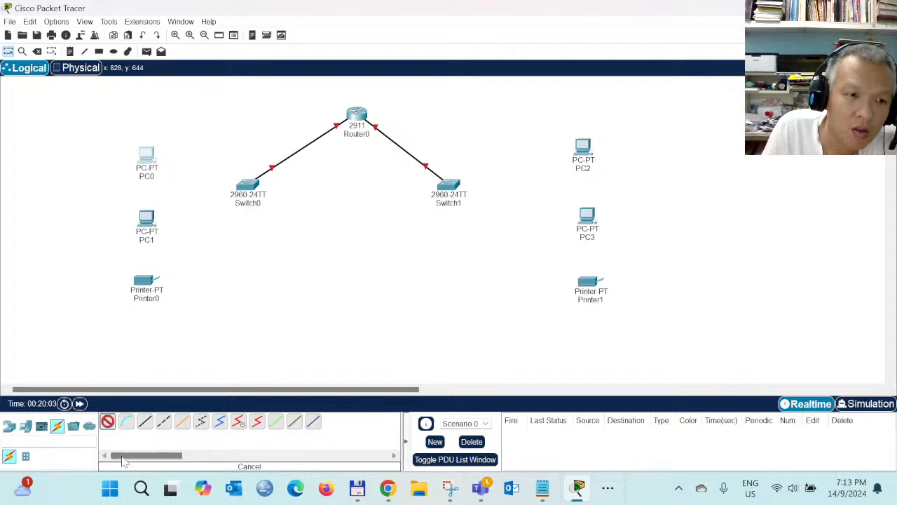
left_click(146, 156)
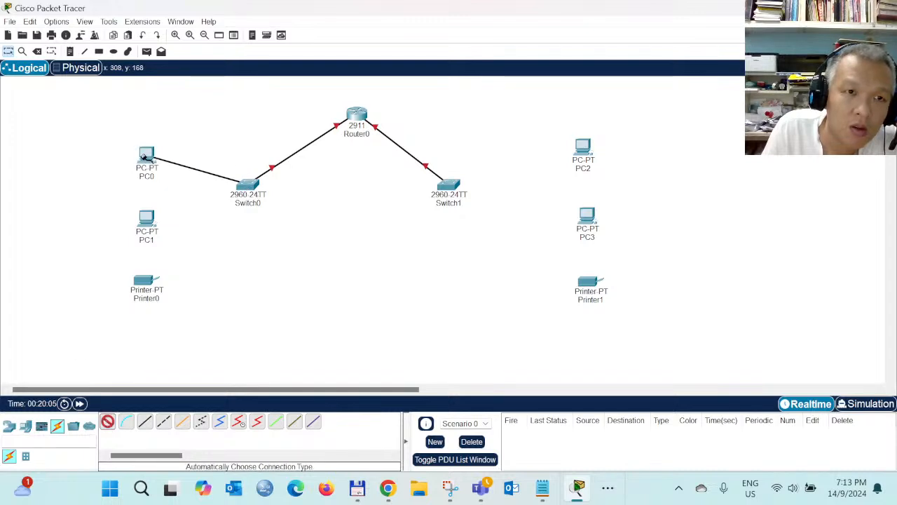
left_click(246, 185)
left_click(504, 262)
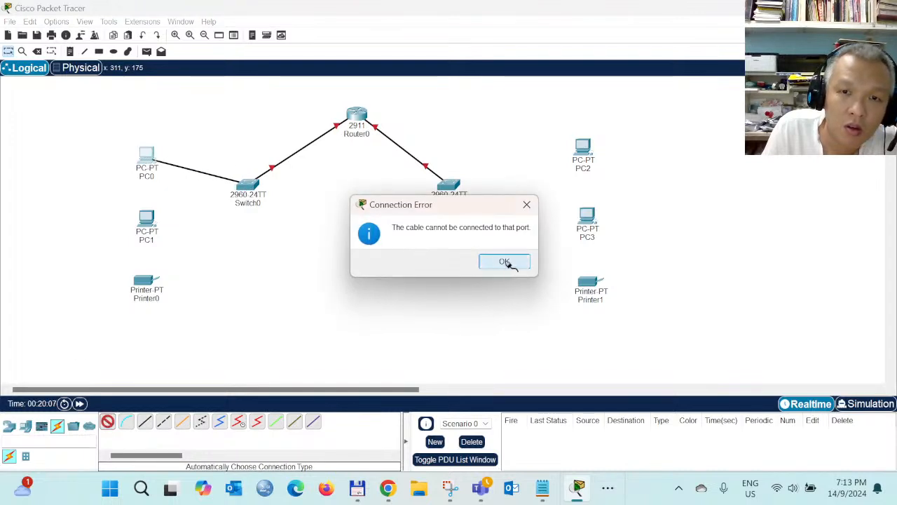
left_click(246, 186)
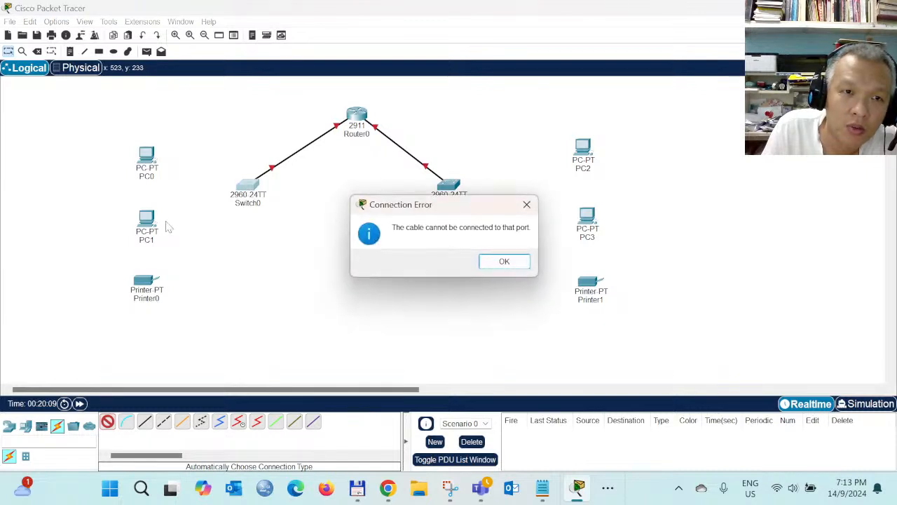
left_click(502, 261)
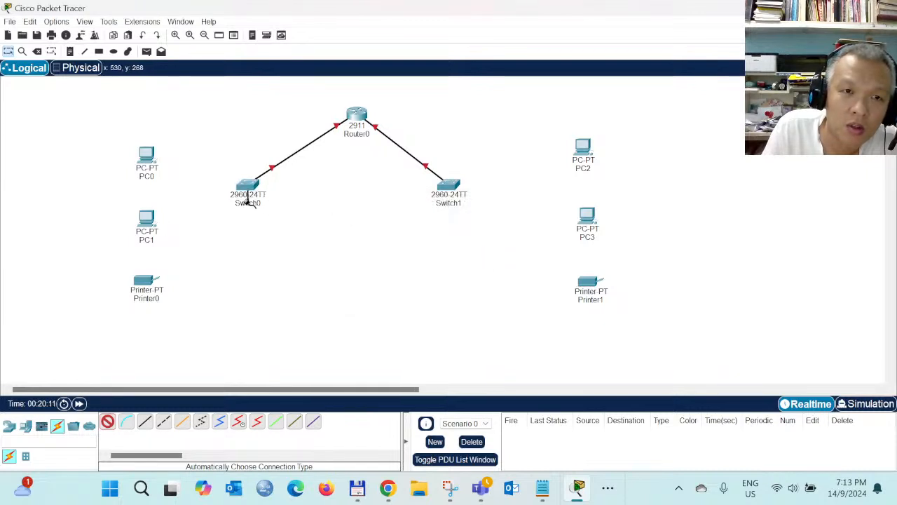
left_click(108, 422)
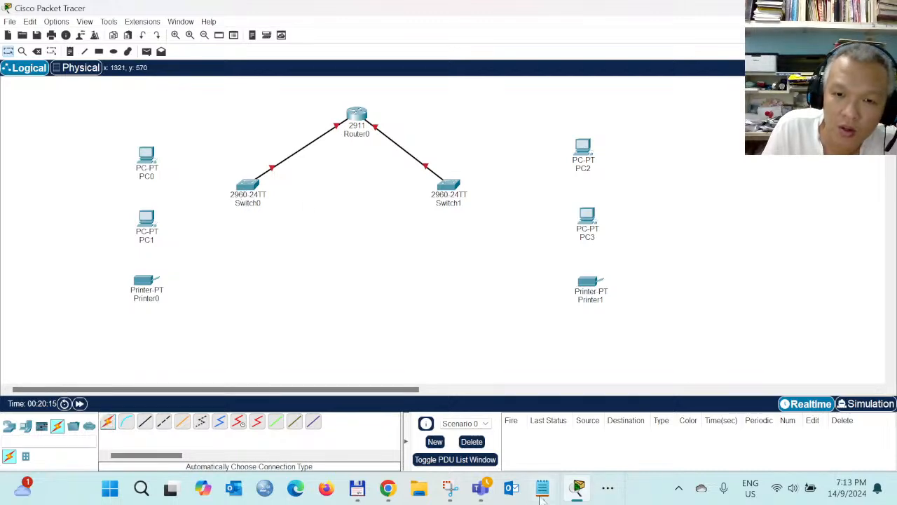
- Switch to PowerPoint, check how the PCs and printers connect to the switches on slide 3, and return to Packet Tracer
left_click(608, 492)
left_click(598, 436)
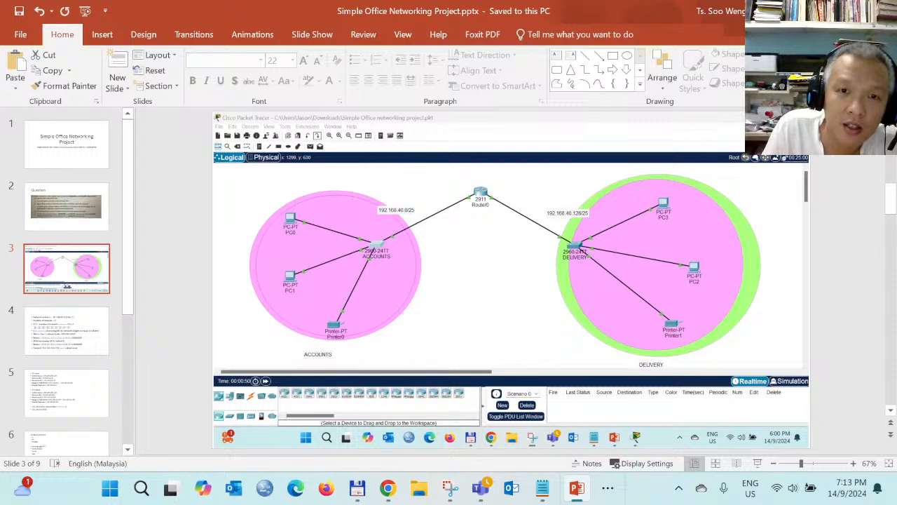
key("alt+Tab")
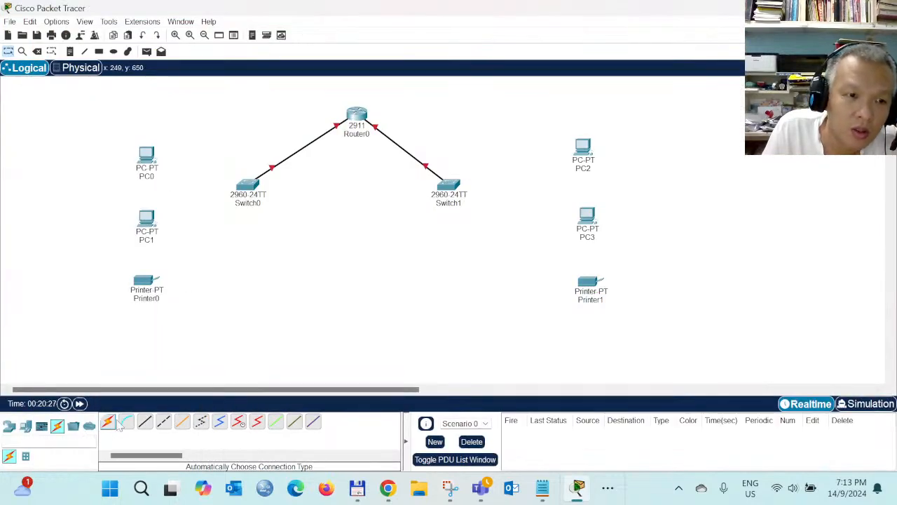
- Connect Printer0 and PC1 to Switch0 with automatically chosen cables
left_click(147, 279)
left_click(247, 185)
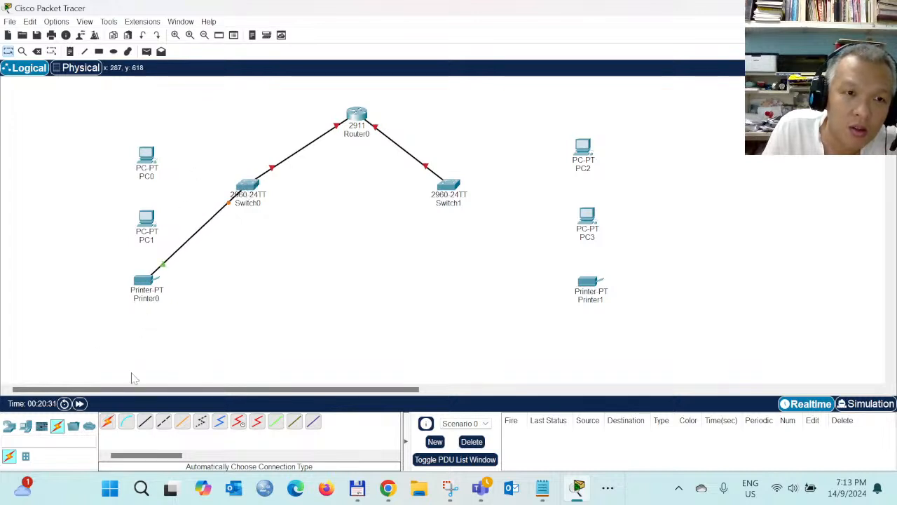
left_click(109, 423)
left_click(146, 222)
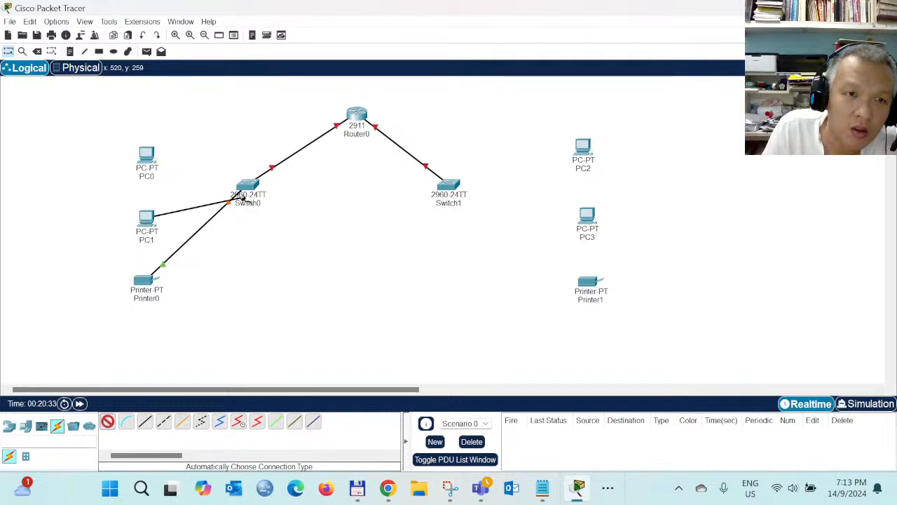
left_click(245, 187)
- Try again to connect PC0 to Switch0 with an automatically chosen cable, and cancel the connection
left_click(107, 421)
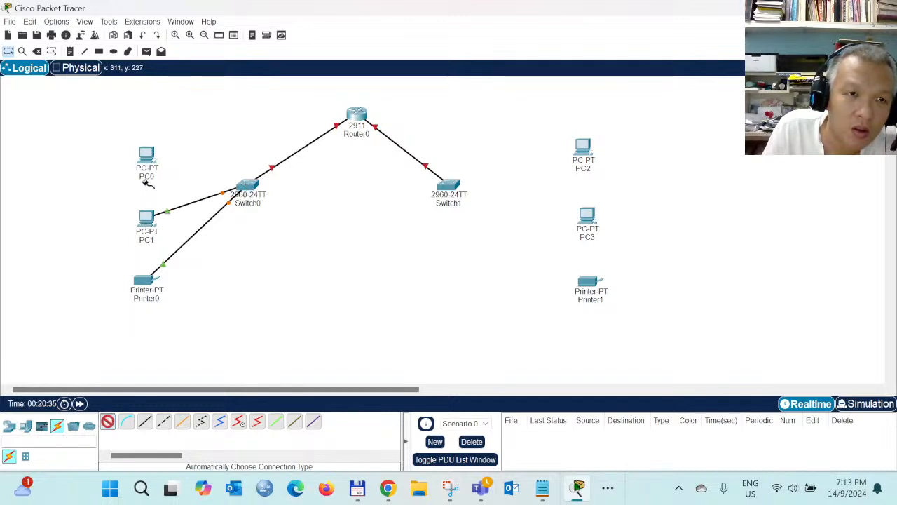
left_click(145, 152)
left_click(247, 185)
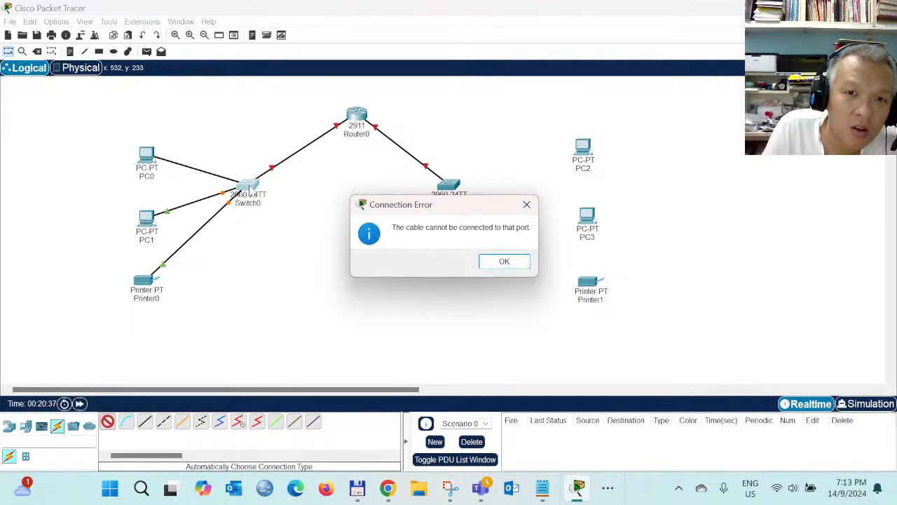
left_click(500, 264)
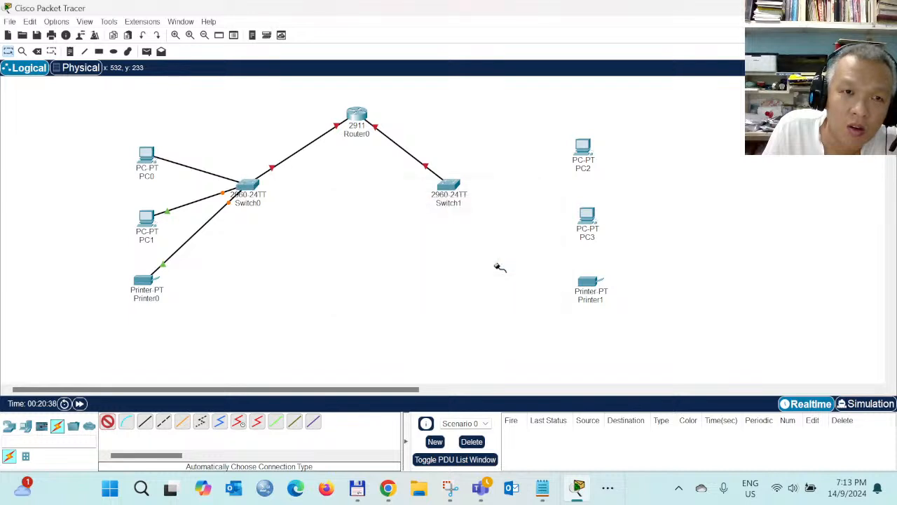
left_click(147, 157)
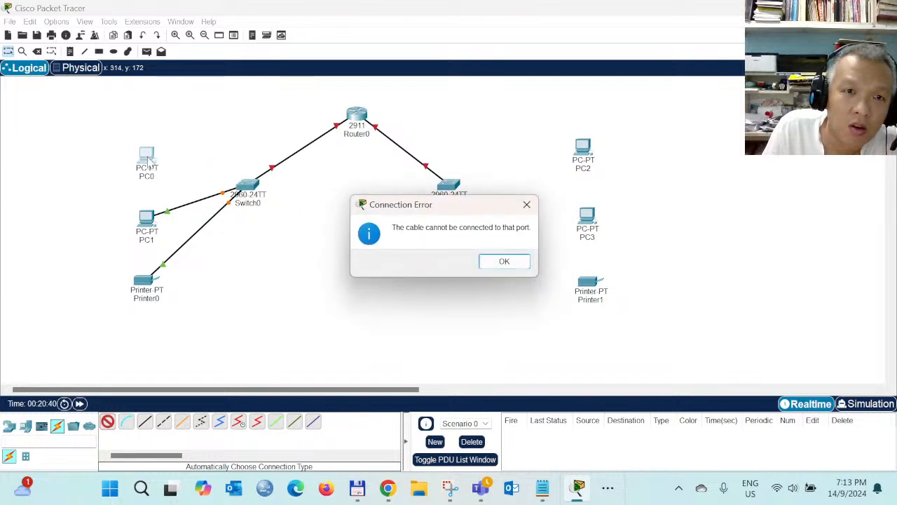
left_click(527, 204)
mouse_move(151, 159)
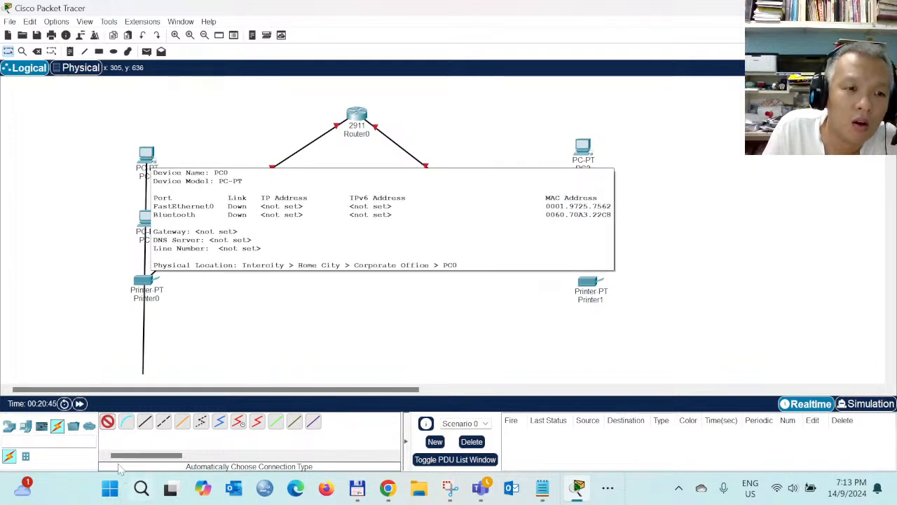
left_click(109, 425)
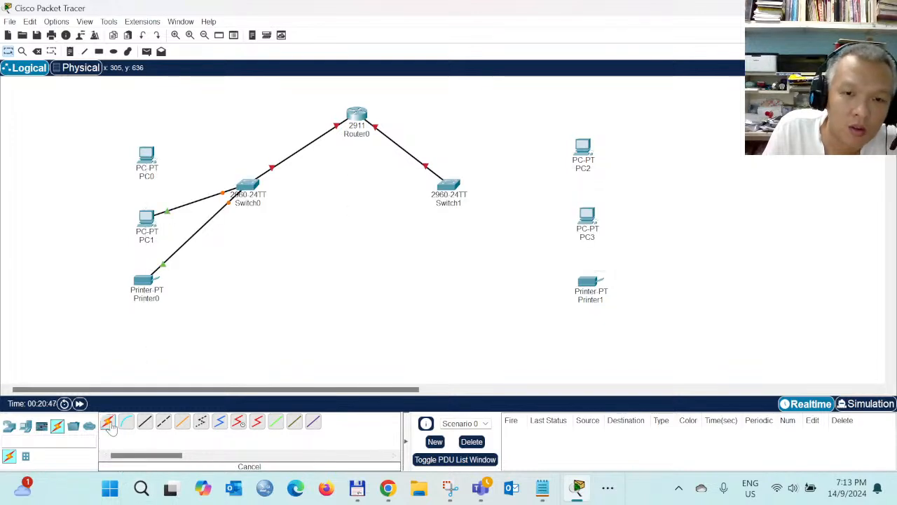
- Close PC0's device window, delete PC0 and place a new PC in its spot above PC1
left_click(148, 158)
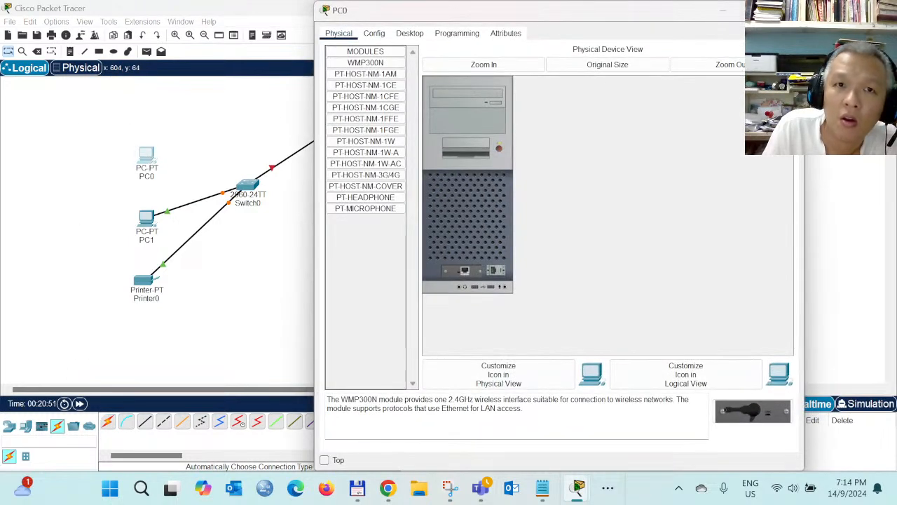
left_click(793, 10)
key("Delete")
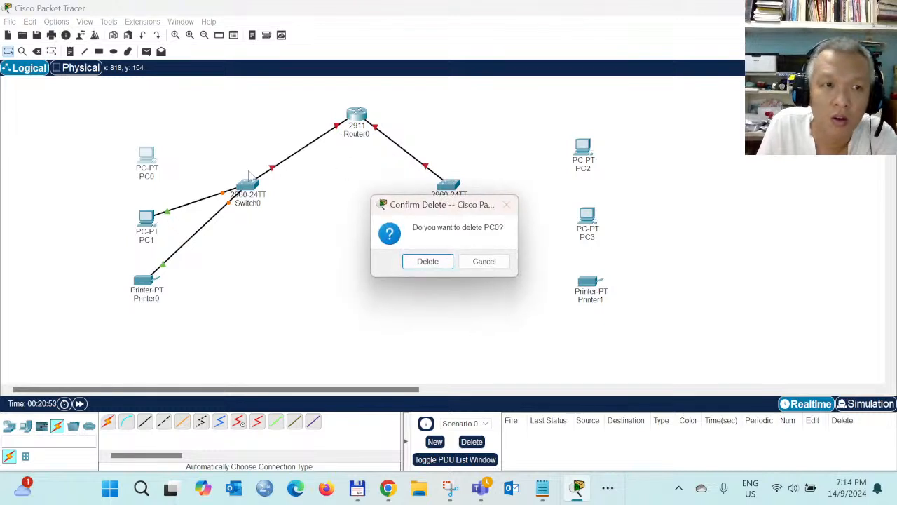
left_click(427, 261)
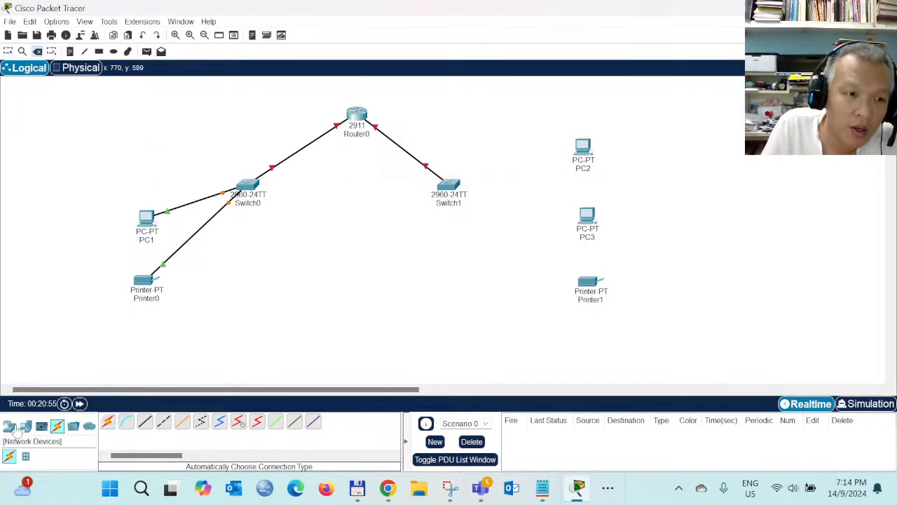
left_click(26, 426)
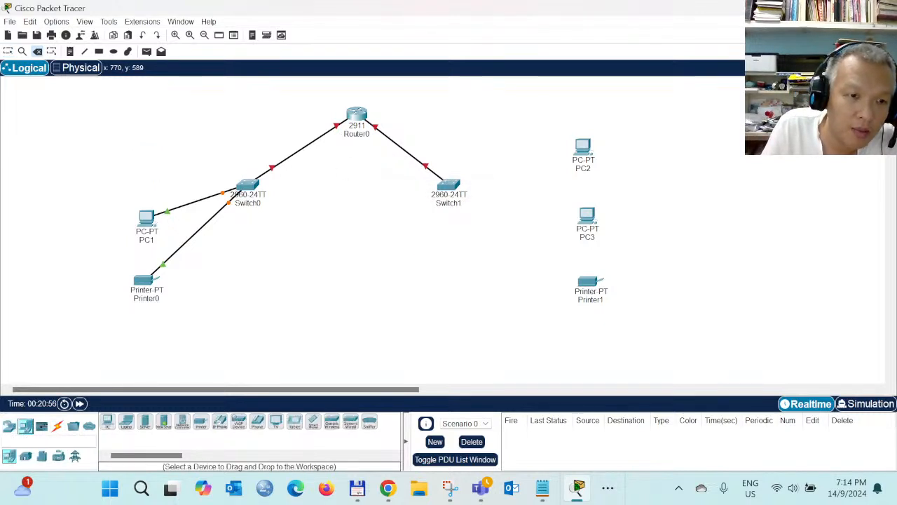
left_click(107, 421)
left_click(149, 170)
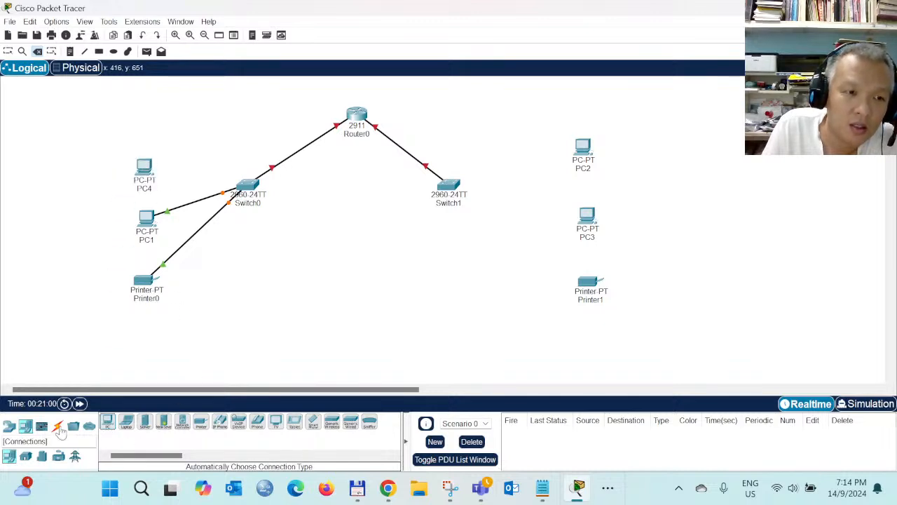
- Connect PC4 to Switch0 with an automatically chosen cable, and shift PC4 and PC1 slightly upward
left_click(59, 428)
left_click(107, 421)
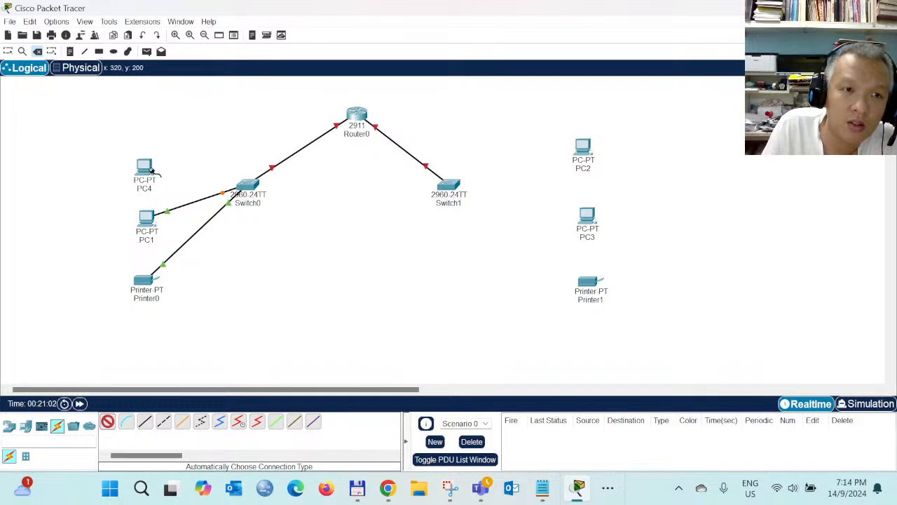
left_click(150, 170)
left_click(244, 185)
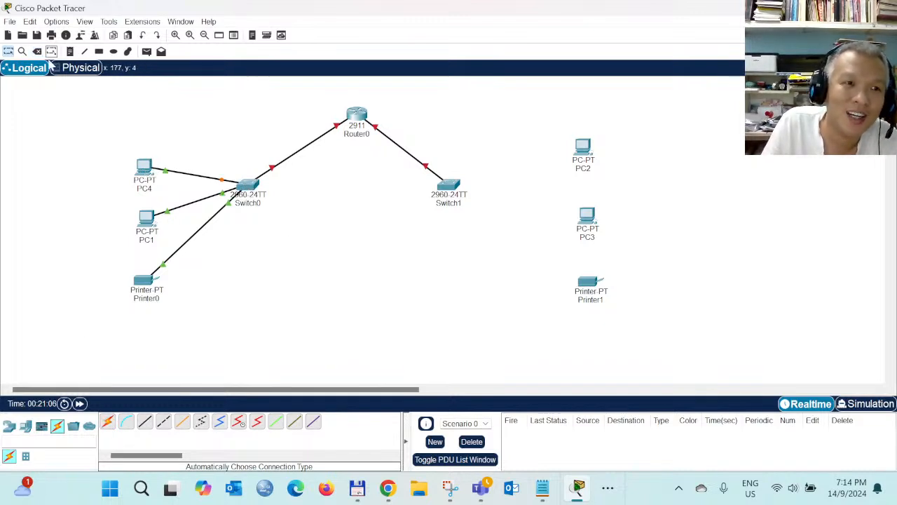
left_click_drag(142, 181, 140, 166)
left_click_drag(146, 227, 140, 218)
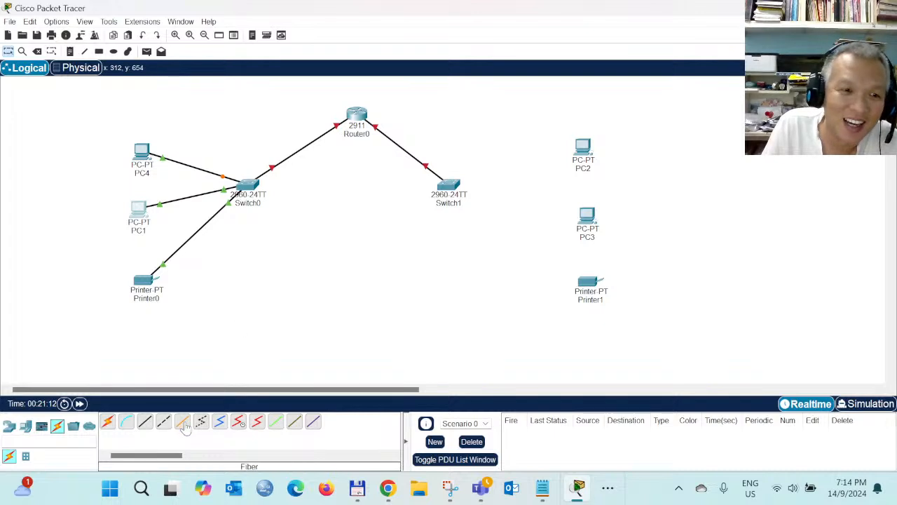
- Connect Switch1 to PC2, PC3 and Printer1 with automatically chosen cables
left_click(109, 423)
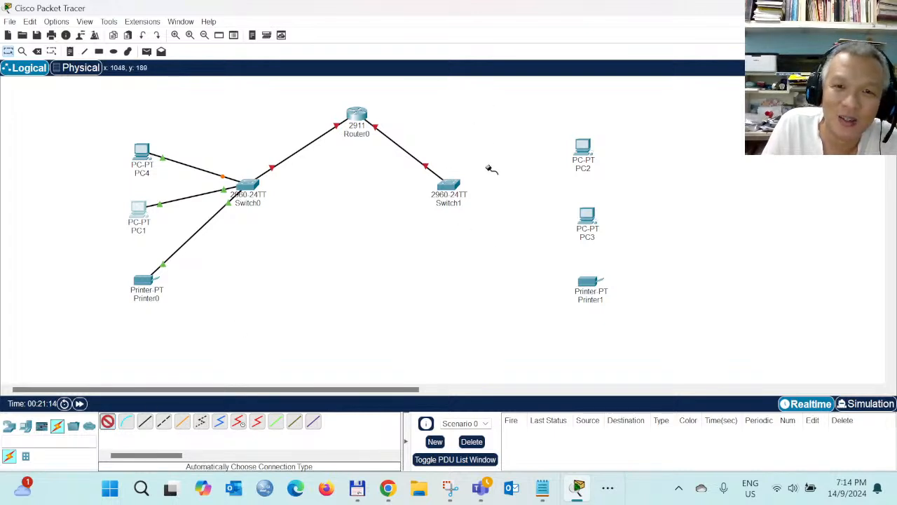
left_click(450, 185)
left_click(579, 142)
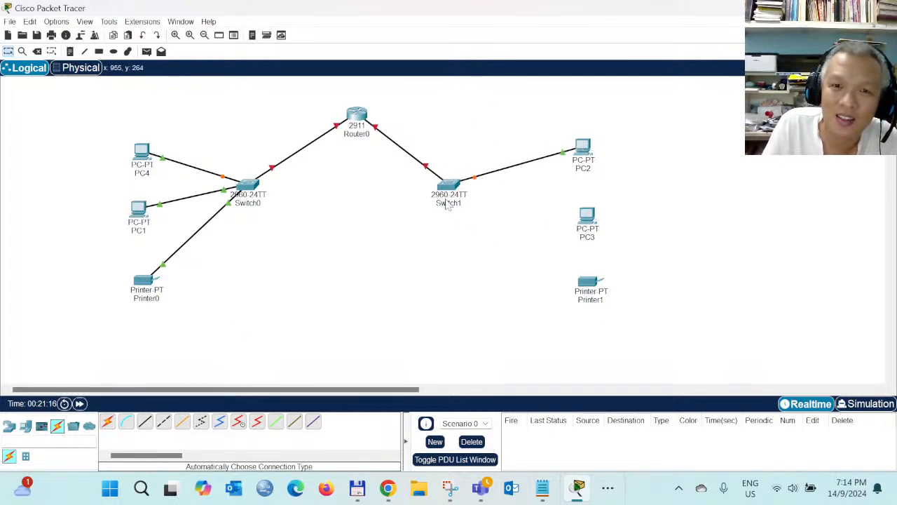
left_click(107, 421)
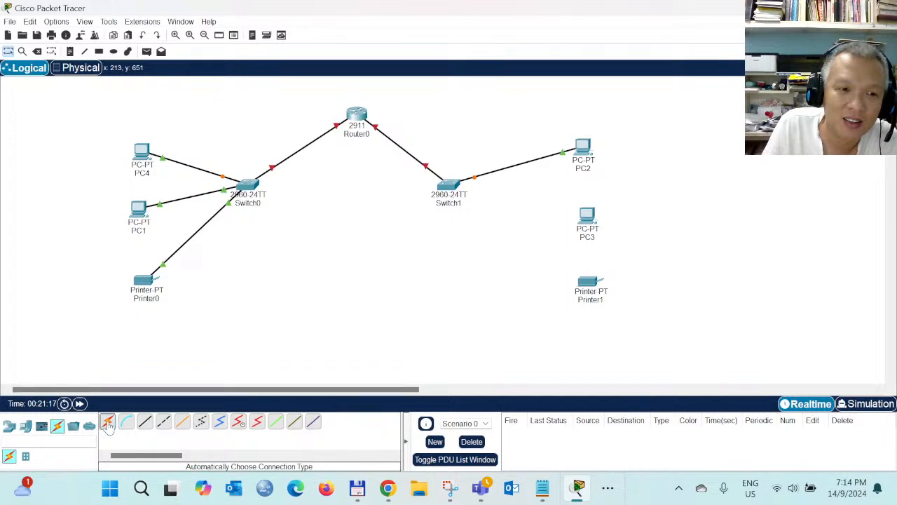
left_click(453, 189)
left_click(586, 216)
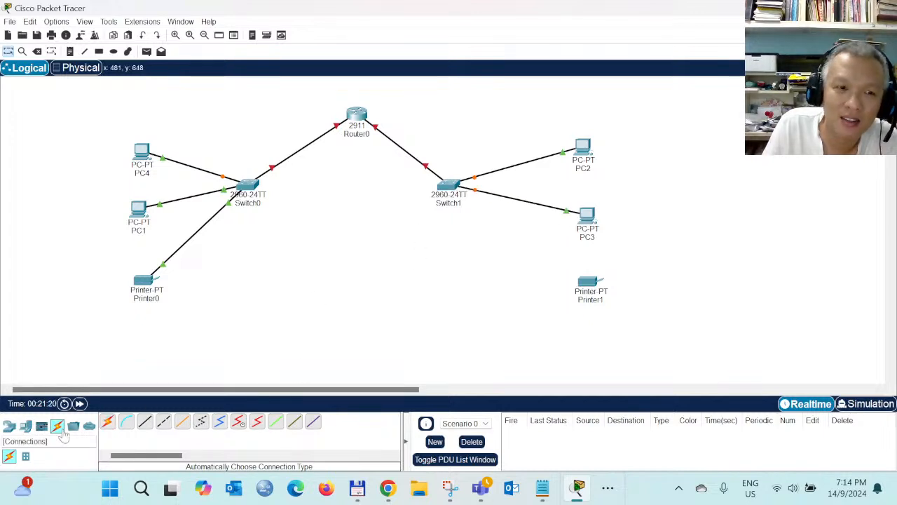
left_click(107, 421)
left_click(450, 186)
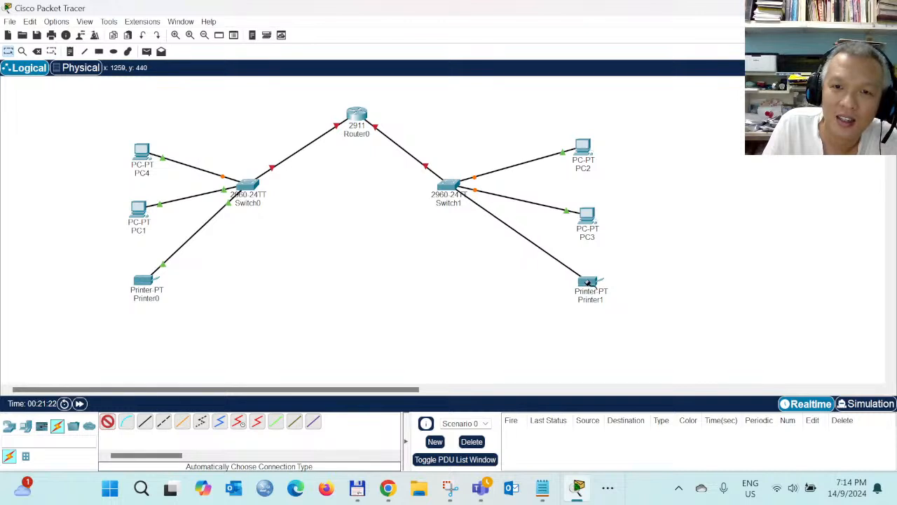
left_click(588, 285)
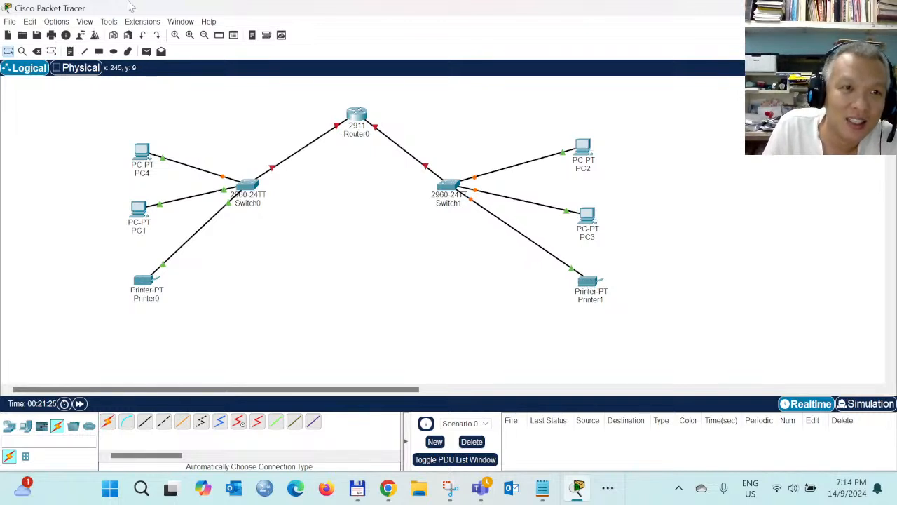
- Draw an ellipse with light green fill #aaff7f around Switch0, its two PCs and Printer0
left_click(112, 53)
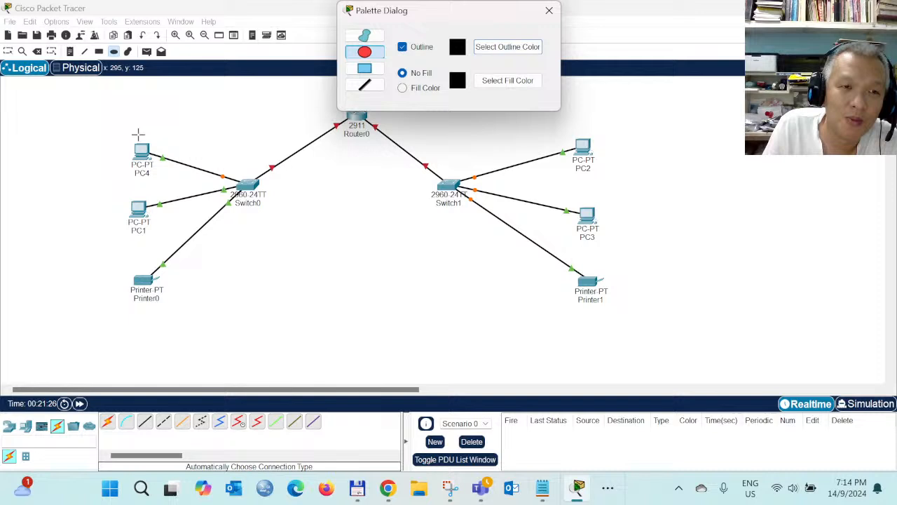
left_click(419, 89)
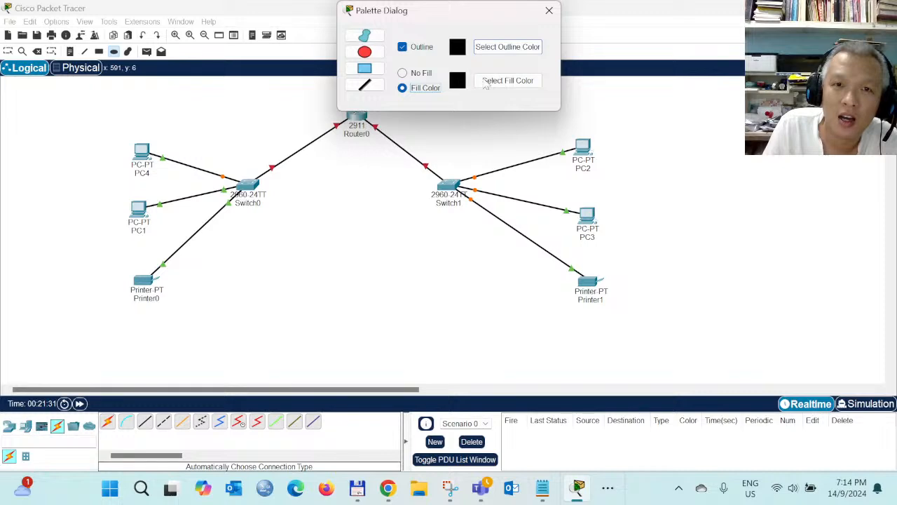
left_click(505, 81)
left_click(412, 162)
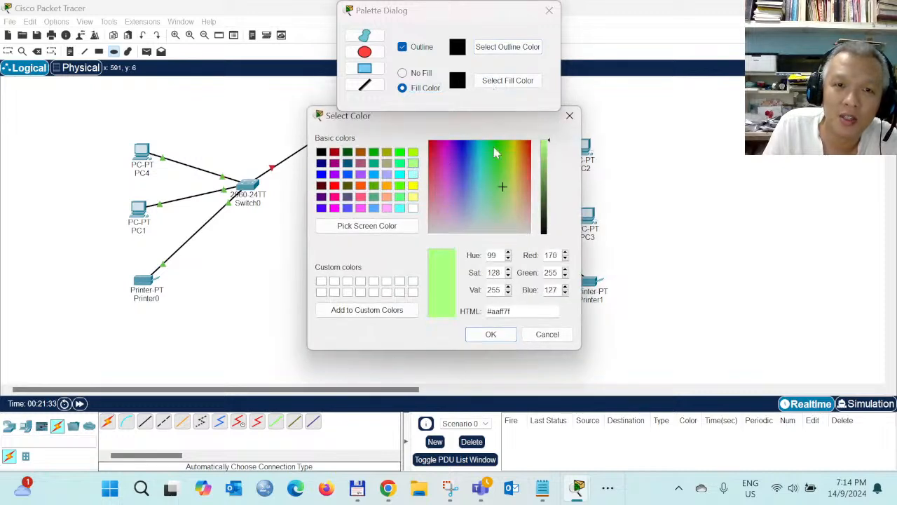
left_click(490, 334)
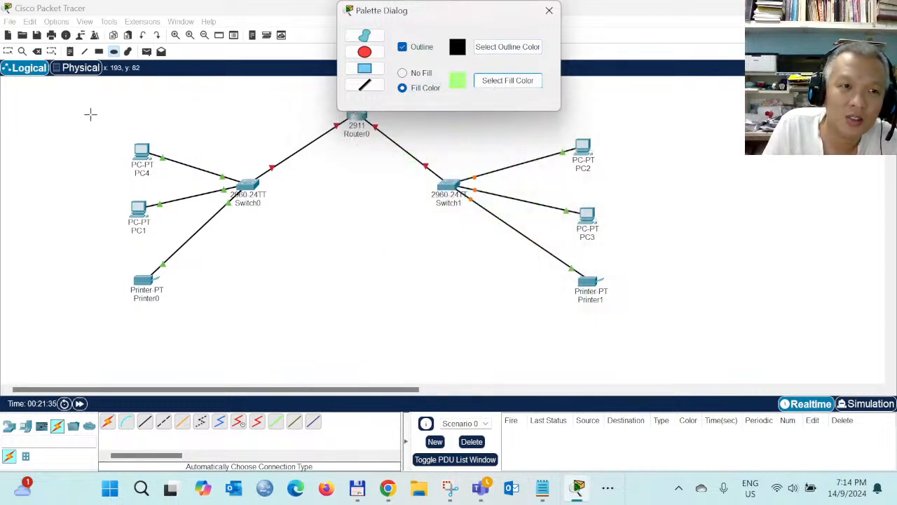
left_click_drag(86, 111, 314, 342)
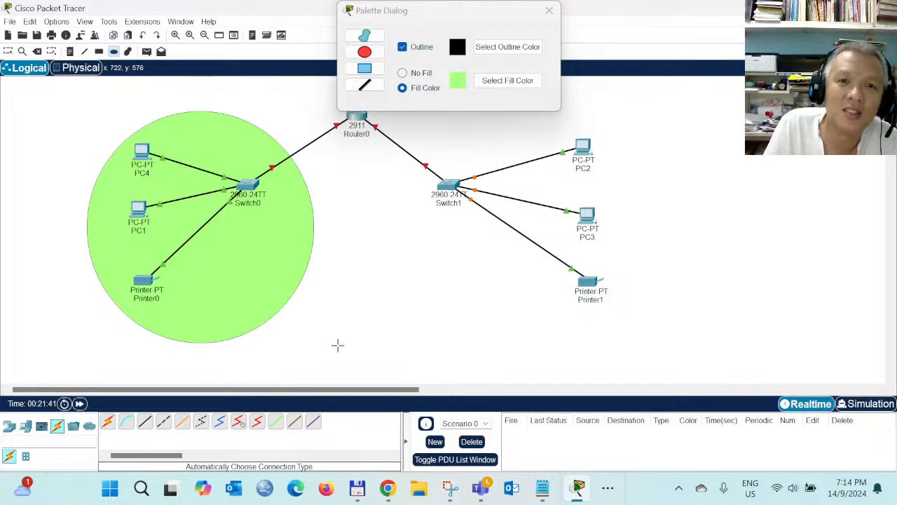
- Draw an ellipse with light cyan fill #aaffff around Switch1, PC2, PC3 and Printer1, and close the drawing palette
left_click(465, 86)
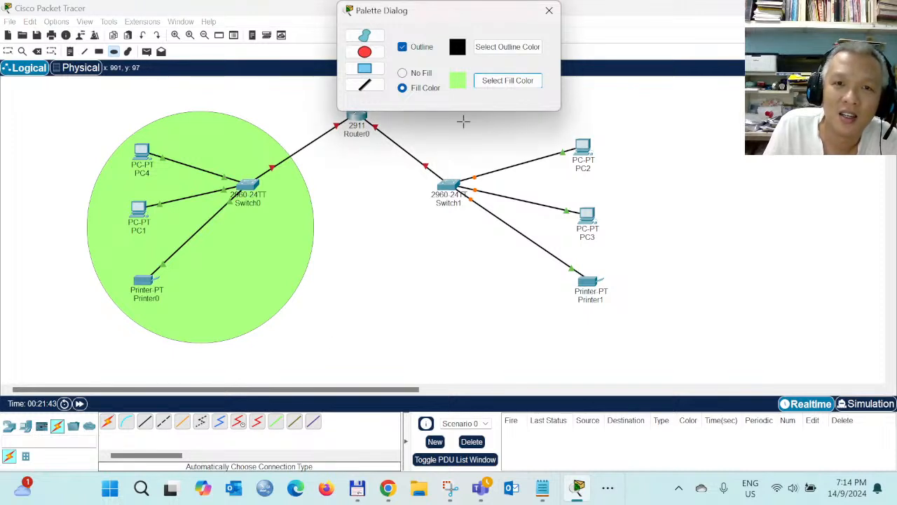
left_click(501, 82)
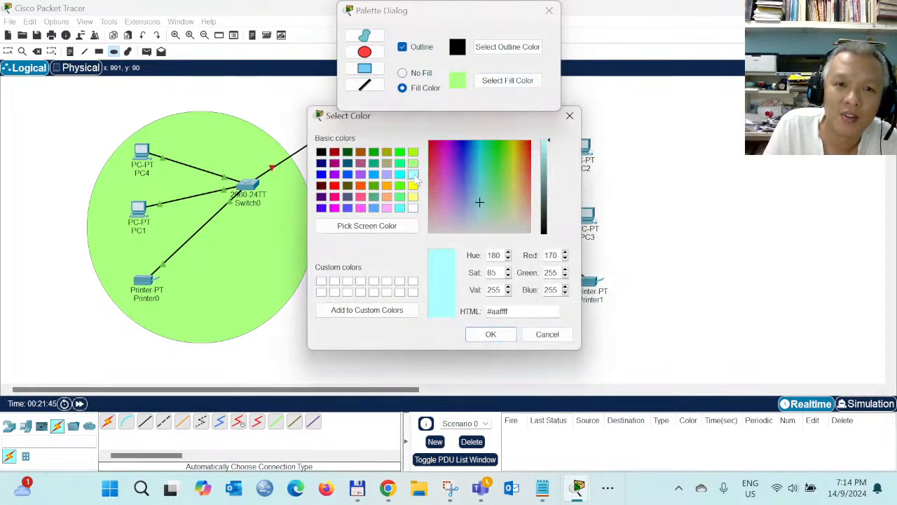
left_click(490, 334)
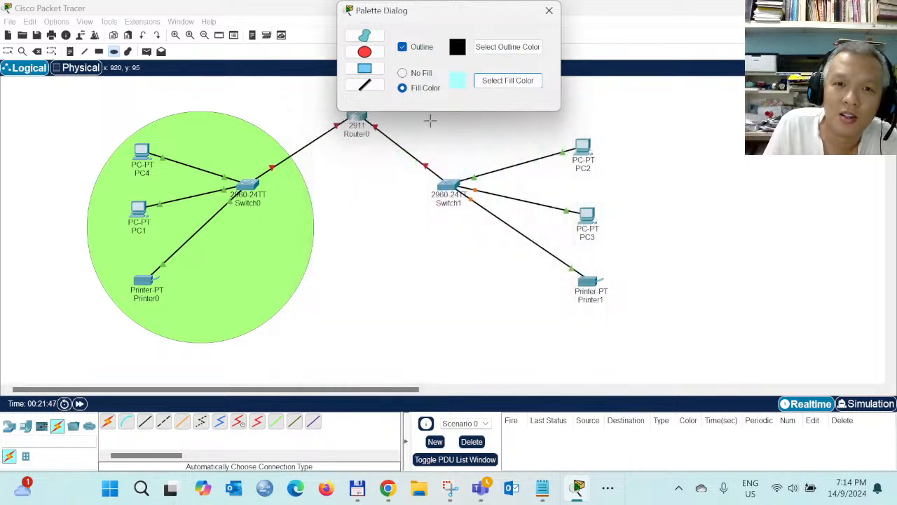
left_click_drag(430, 120, 667, 345)
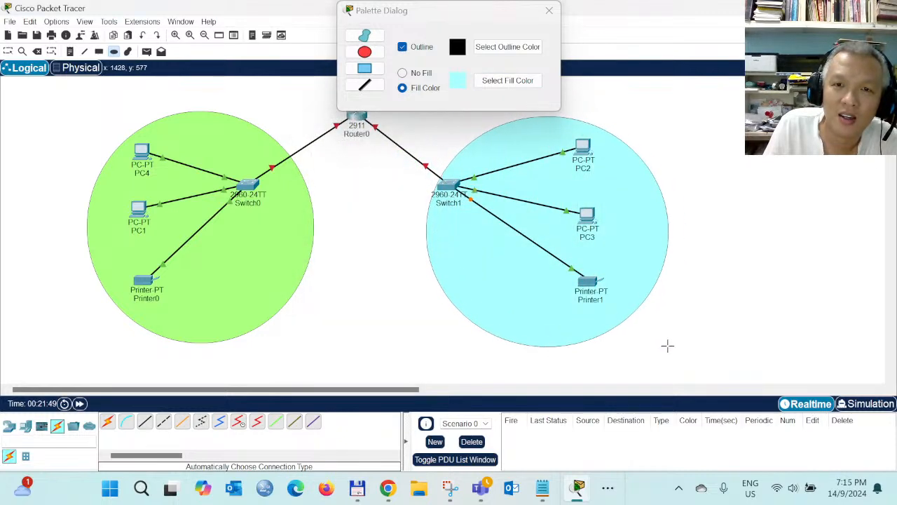
left_click(548, 10)
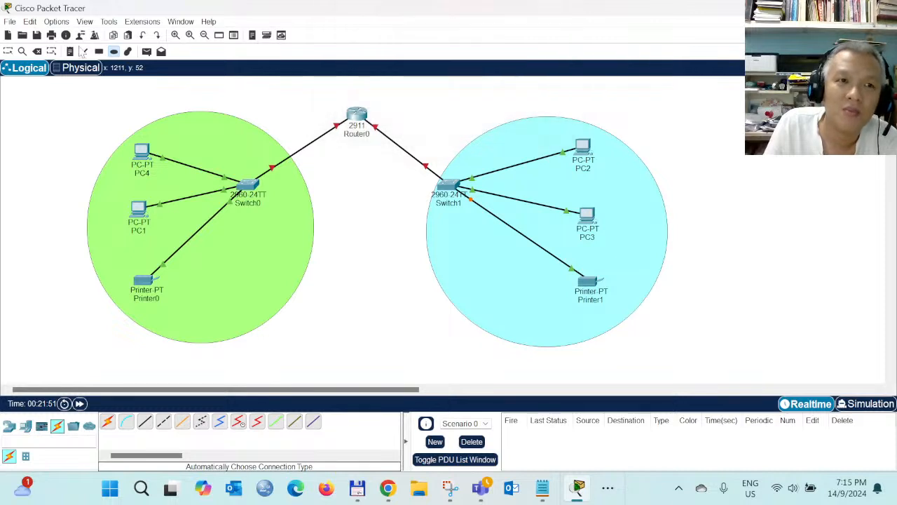
- Place the text labels ACCOUNTS below the green circle and DELIVERY below the cyan circle
left_click(70, 53)
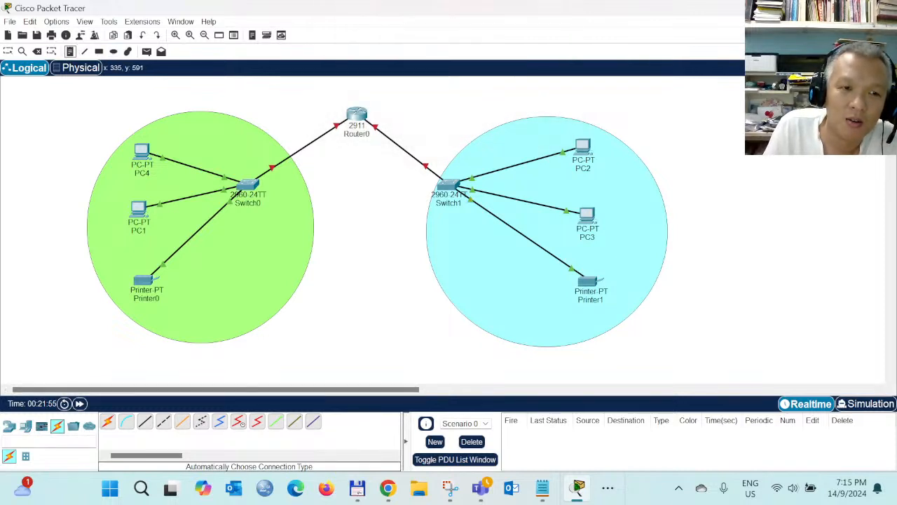
left_click(155, 352)
key("Caps_Lock")
type("ACC")
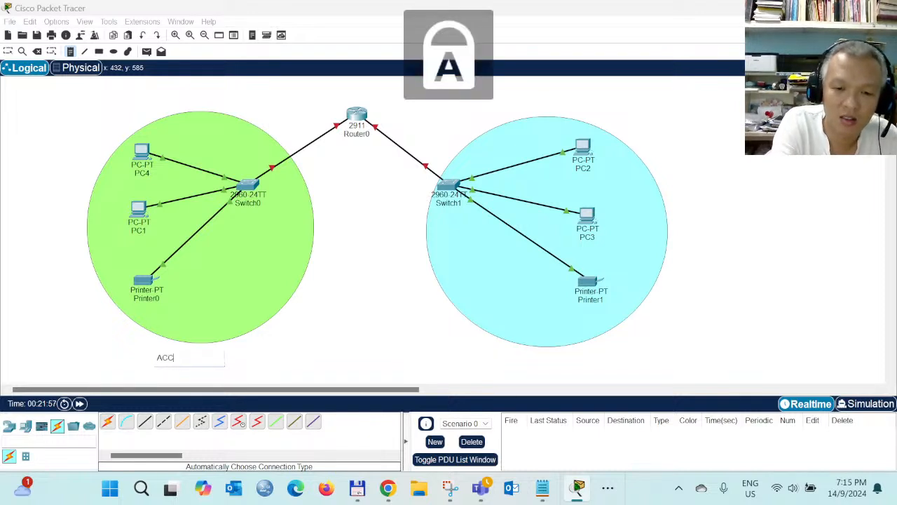
type("OUNTS")
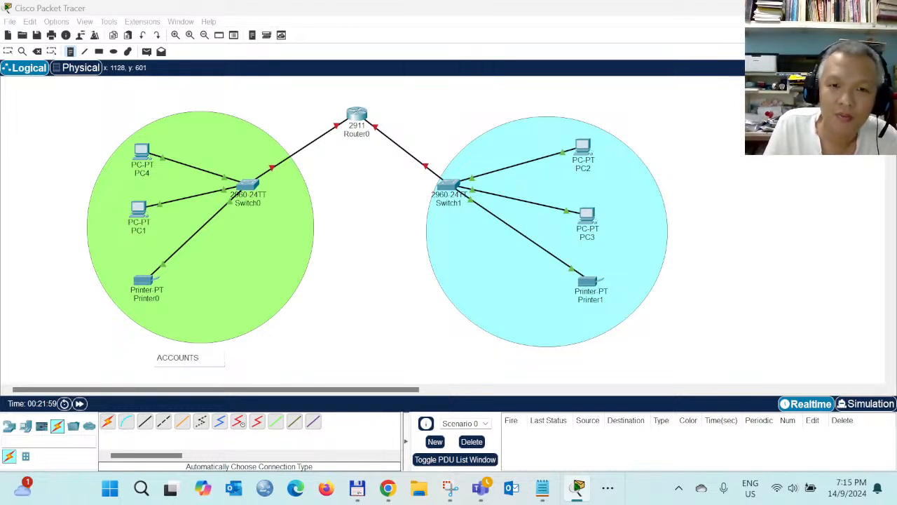
left_click(526, 354)
type("DELIVERY")
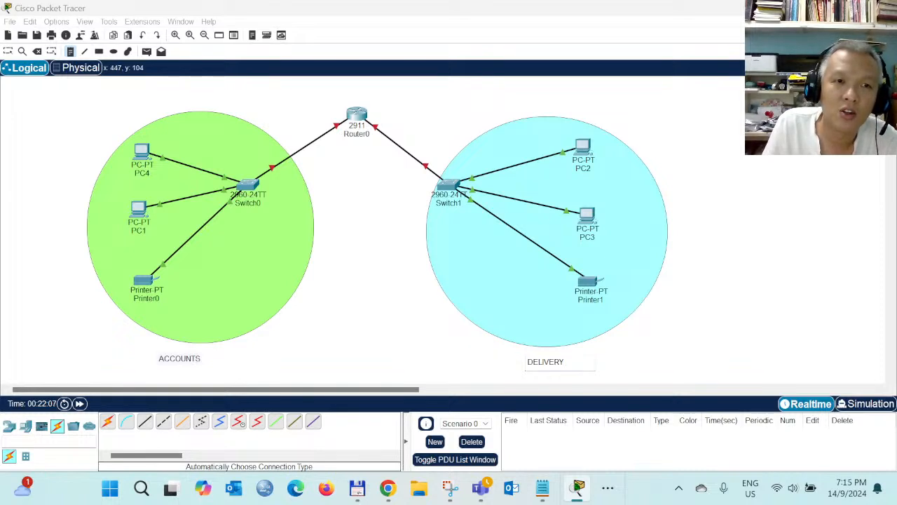
- Place the network labels 192.168.40.0/25 above the green circle and 192.168.40.128/25 above the cyan circle
left_click(215, 122)
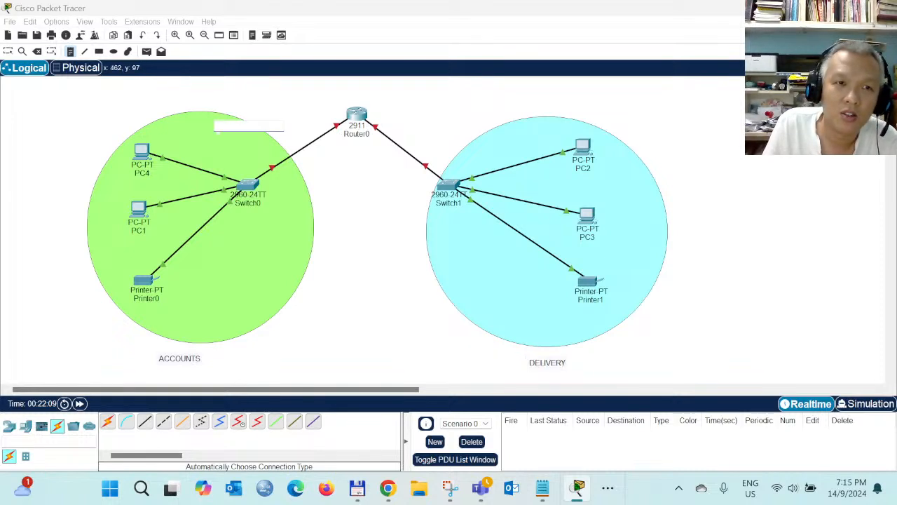
type("192.168.40.0/25")
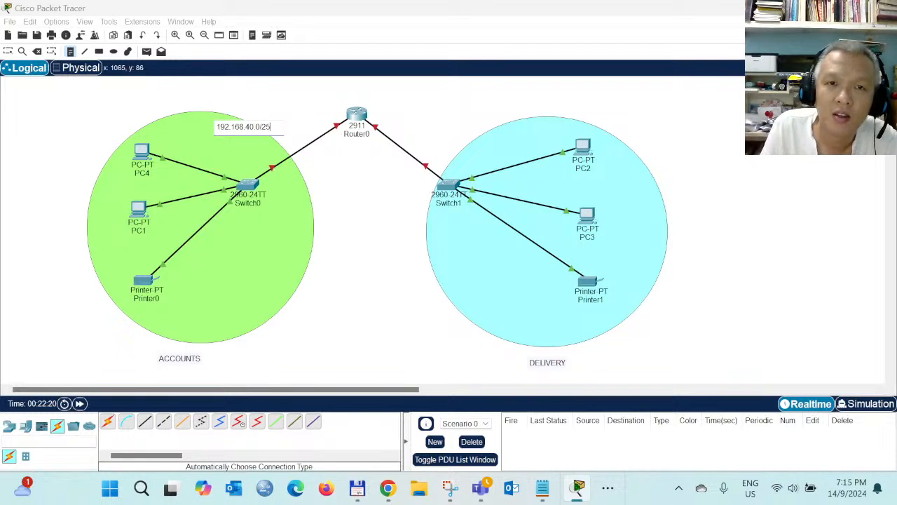
left_click(498, 116)
type("192.168")
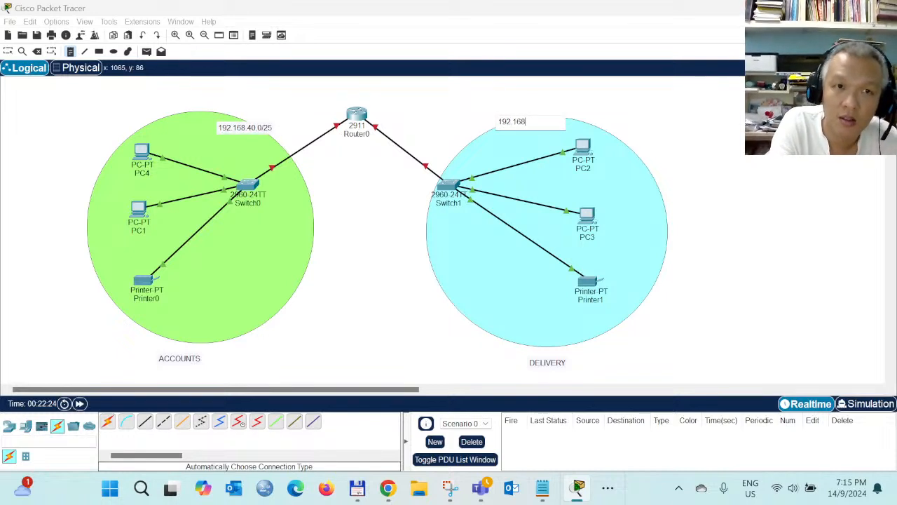
type(".40.128/25")
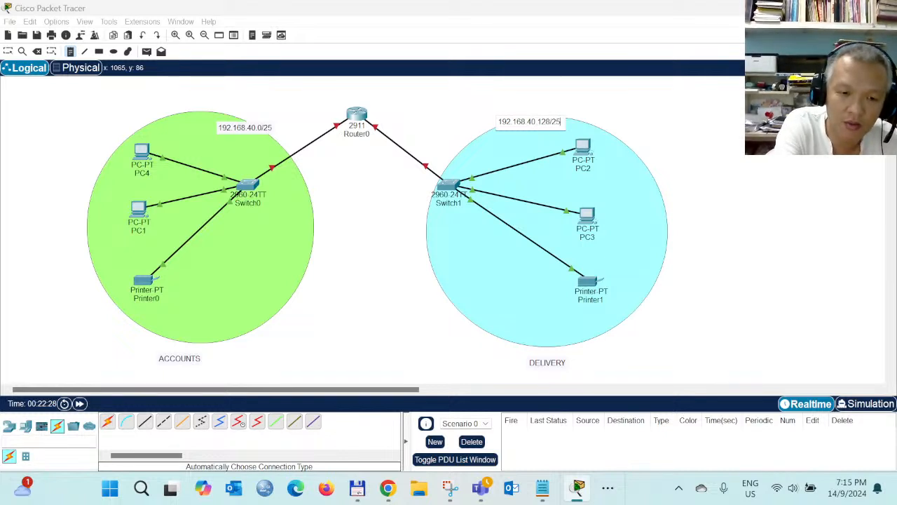
left_click(71, 52)
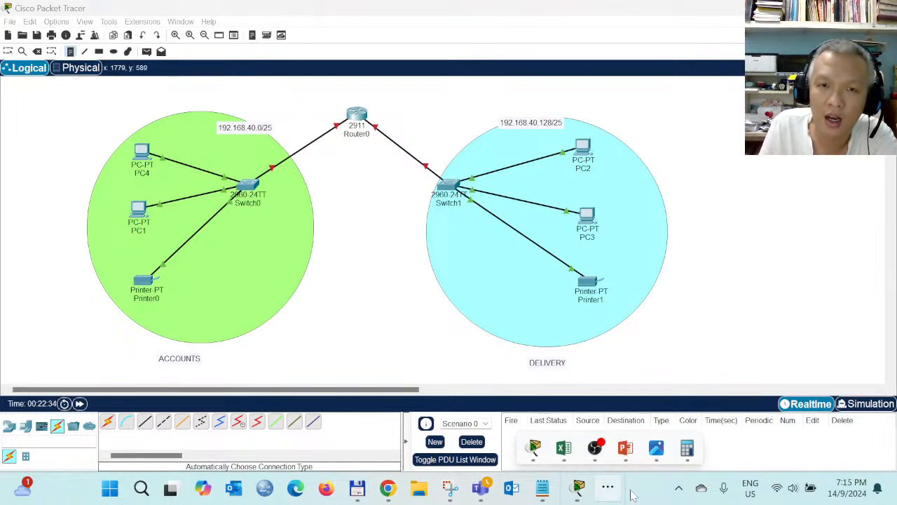
- Switch to the PowerPoint presentation to compare the topology with the reference diagram on slide 3, and return to Packet Tracer
left_click(625, 443)
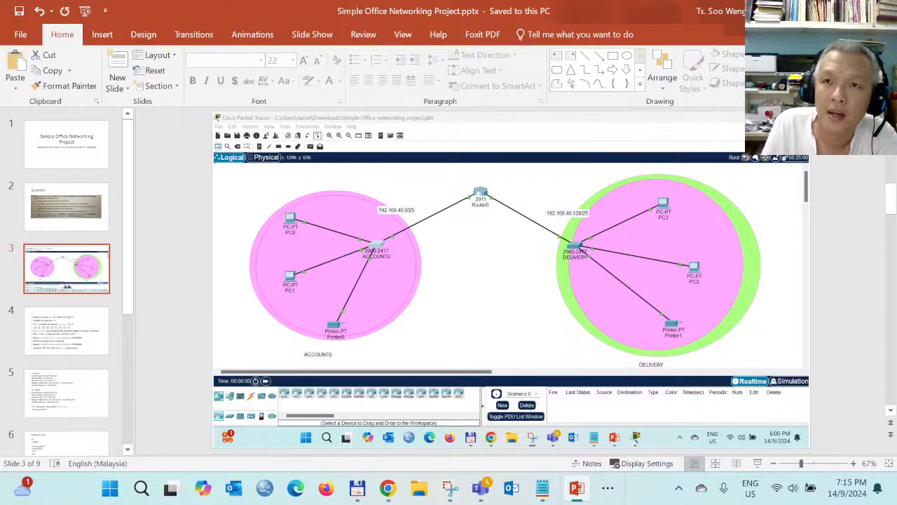
left_click(816, 10)
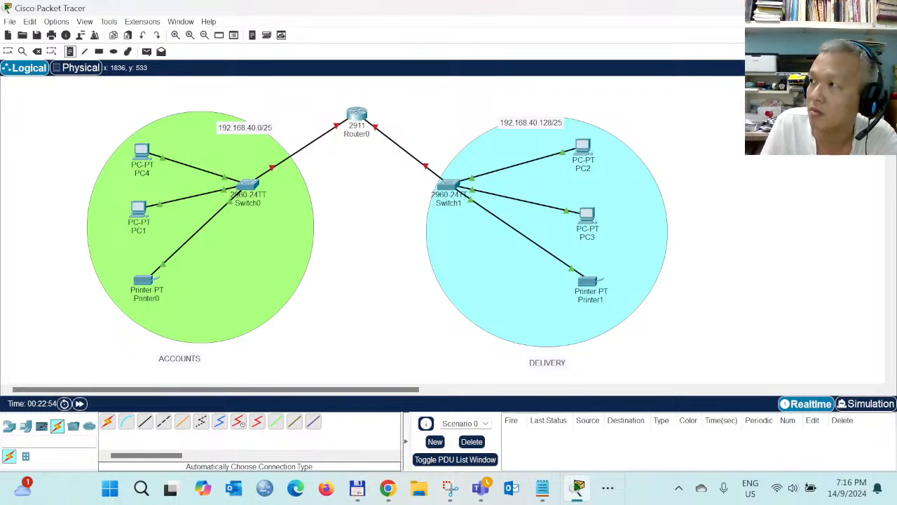
left_click(607, 487)
left_click(627, 448)
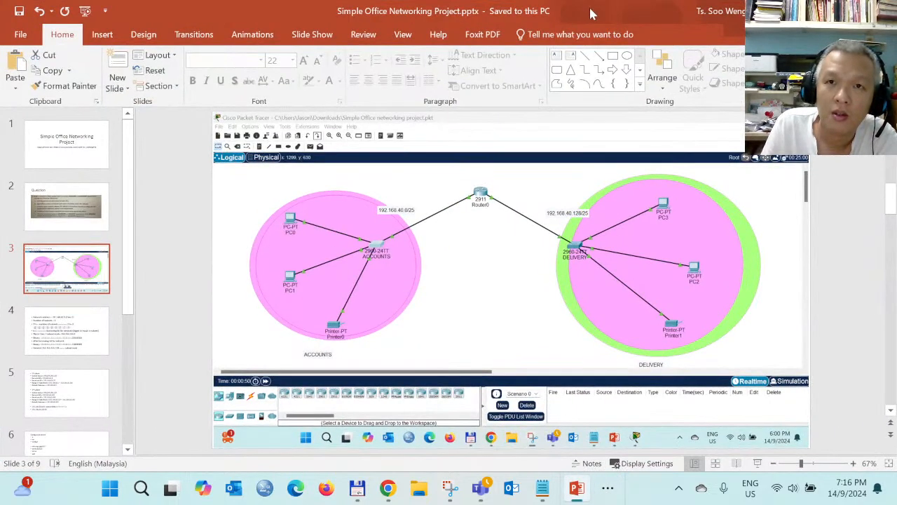
key("alt+Tab")
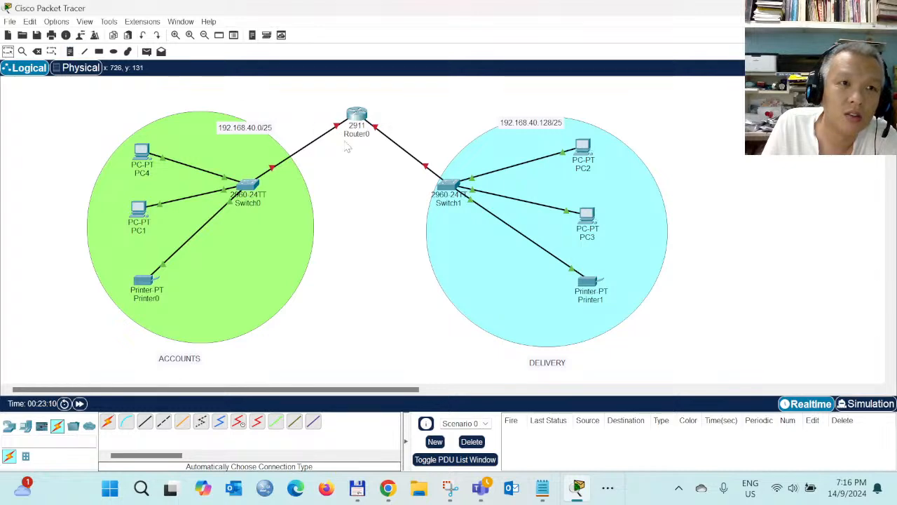
- Open Router0 and examine its physical device view at different zoom levels, as well as its global configuration settings
left_click(354, 114)
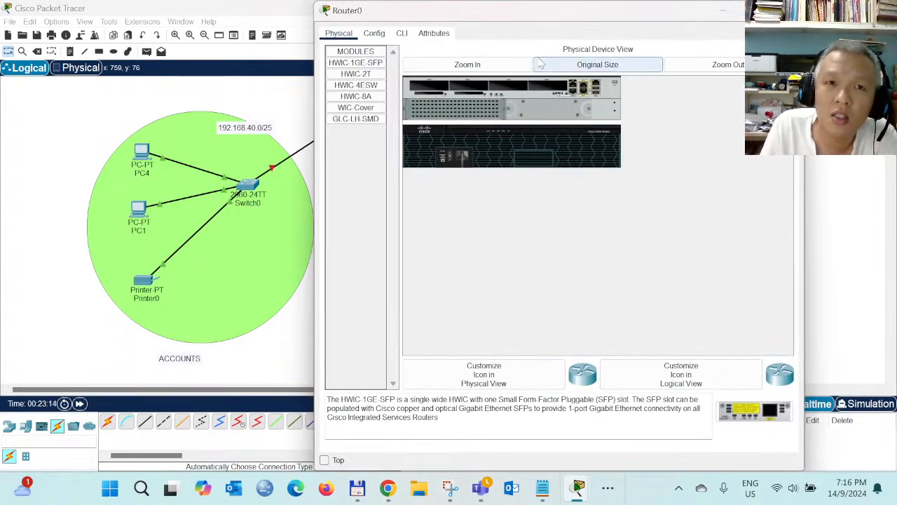
left_click(482, 66)
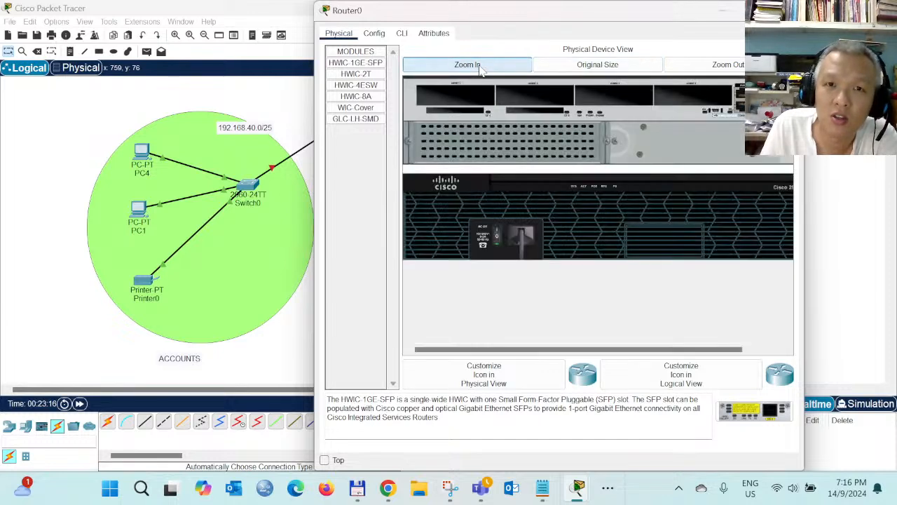
left_click_drag(528, 350, 608, 345)
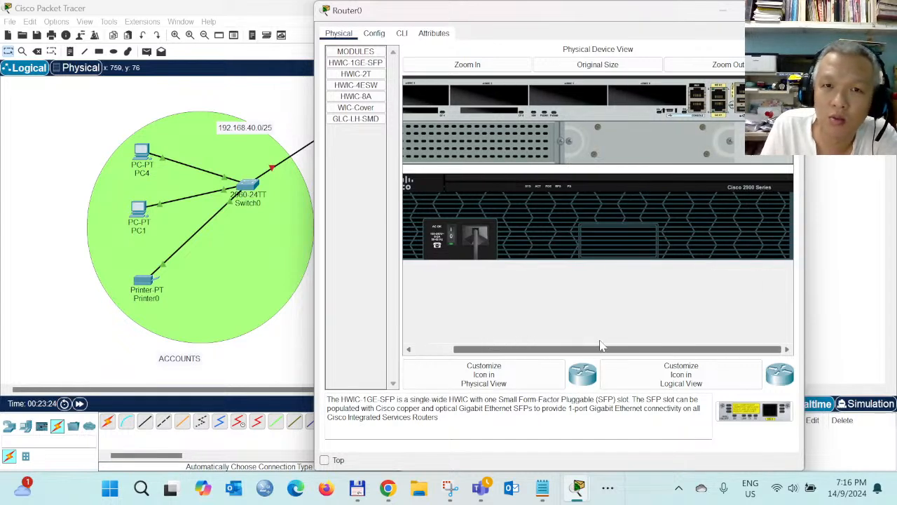
left_click_drag(609, 345, 499, 330)
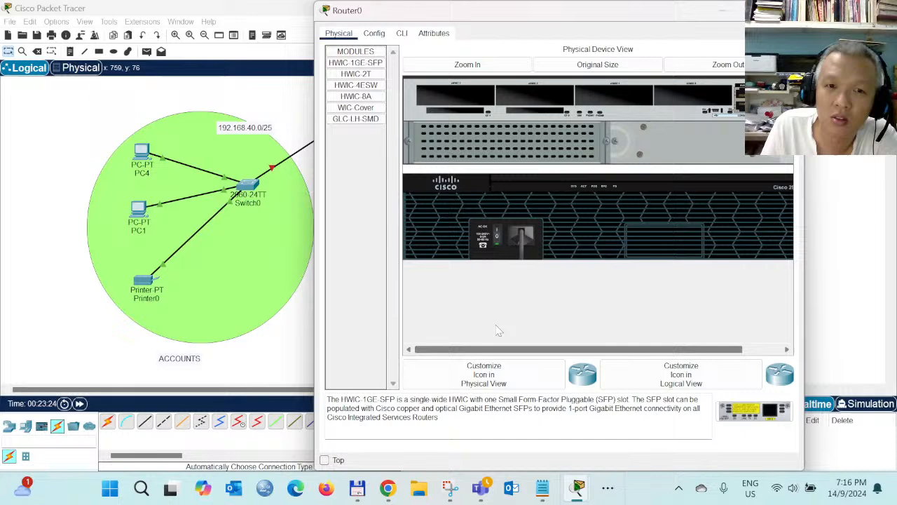
left_click(582, 68)
left_click(708, 67)
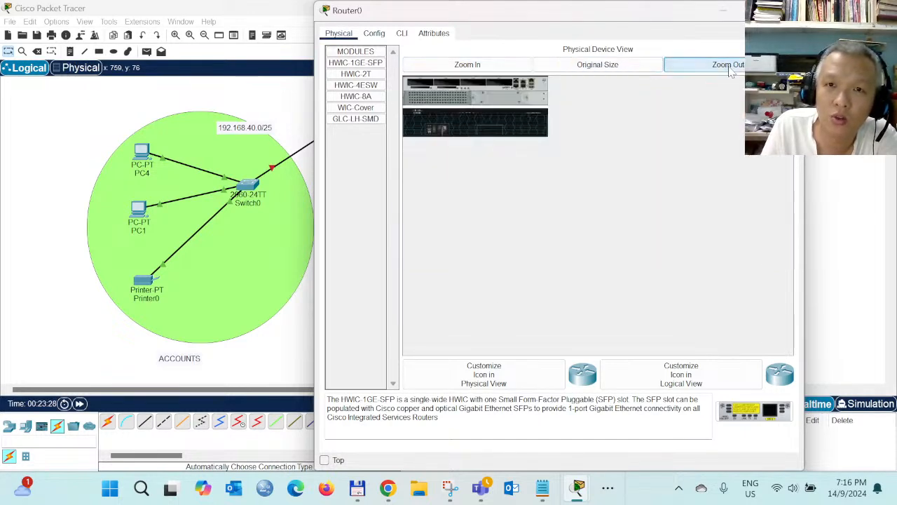
left_click(595, 70)
left_click(501, 64)
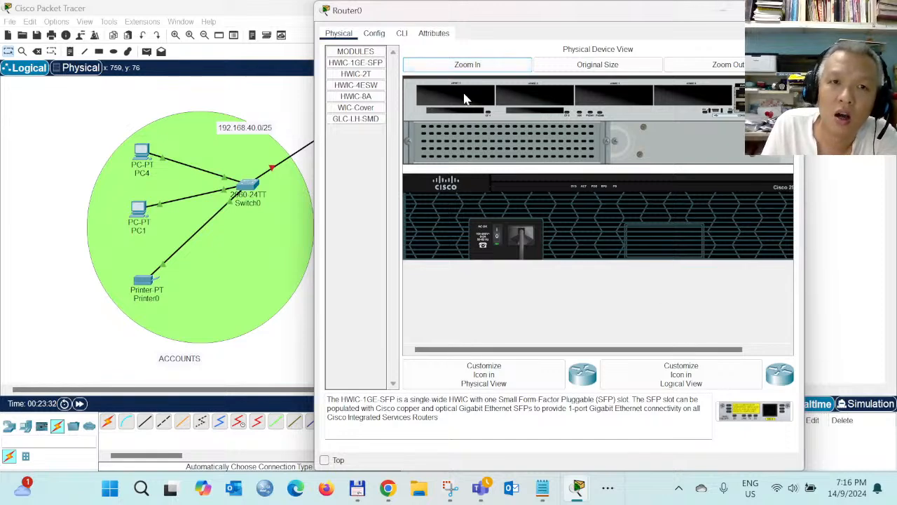
left_click(376, 35)
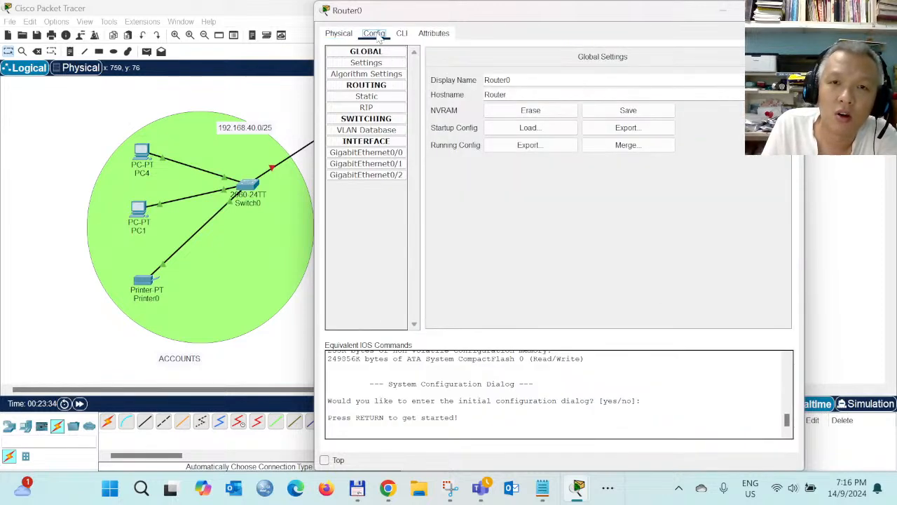
- Open Router0's command line interface and start a session at the user prompt
left_click(401, 35)
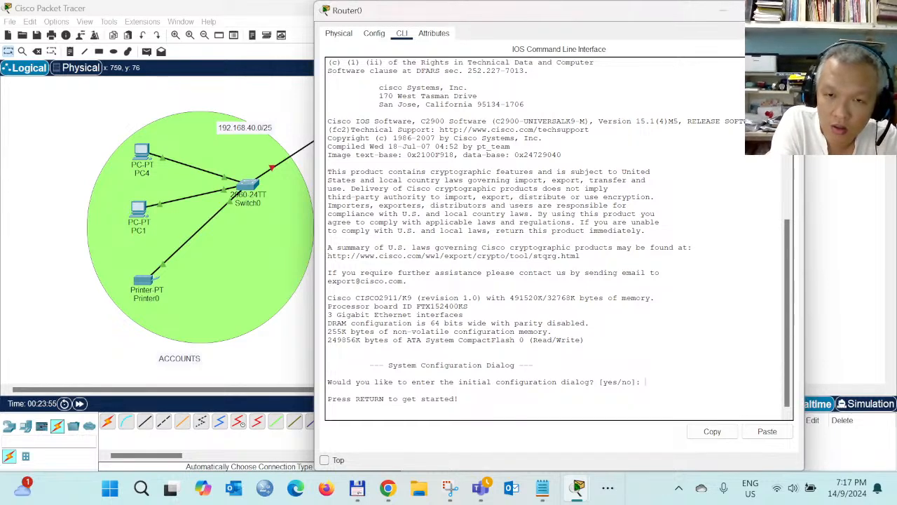
key("Return")
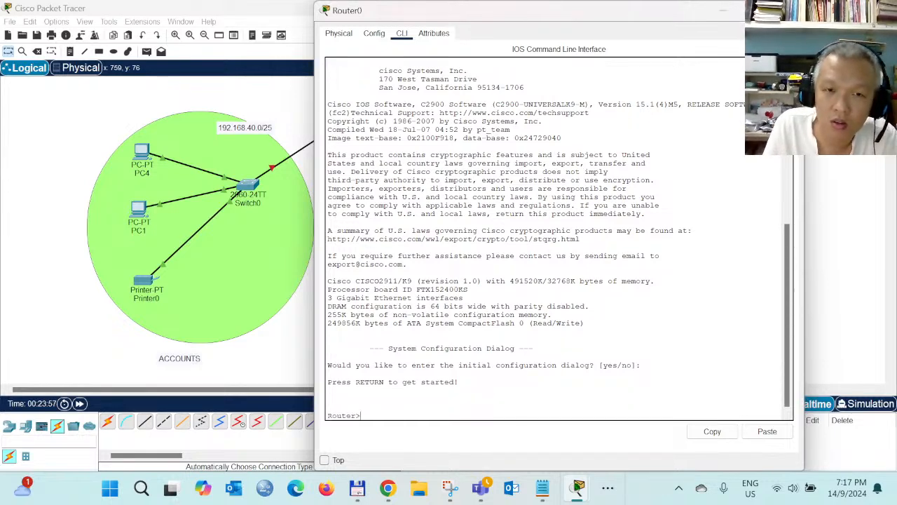
scroll(558, 238, "up", 4)
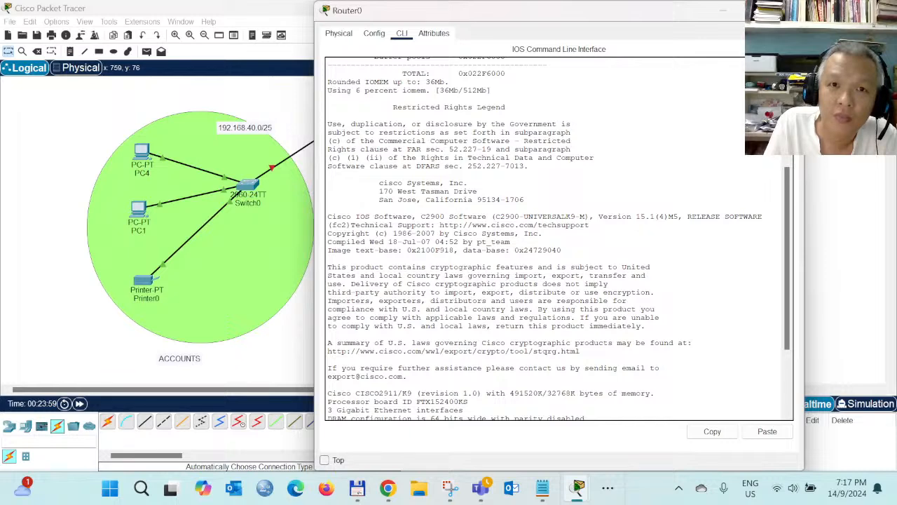
scroll(558, 238, "down", 4)
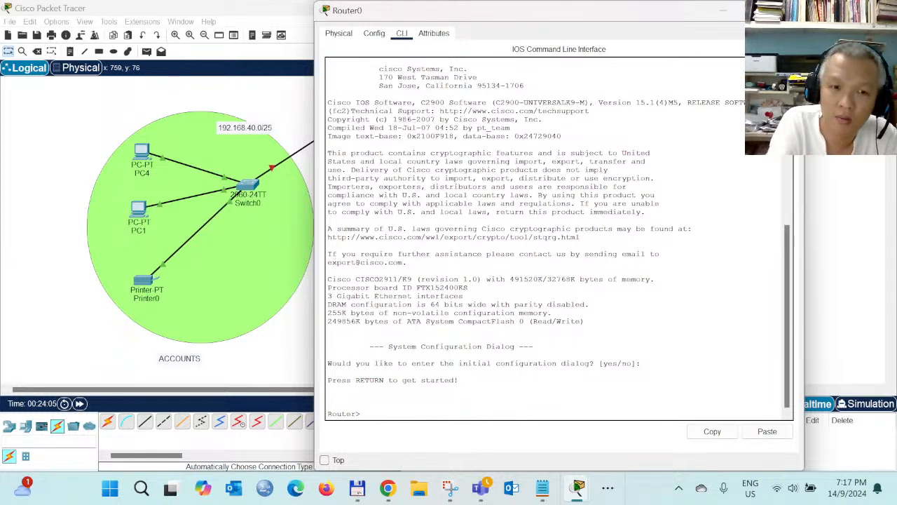
key("Return")
key("Return")
key("Return")
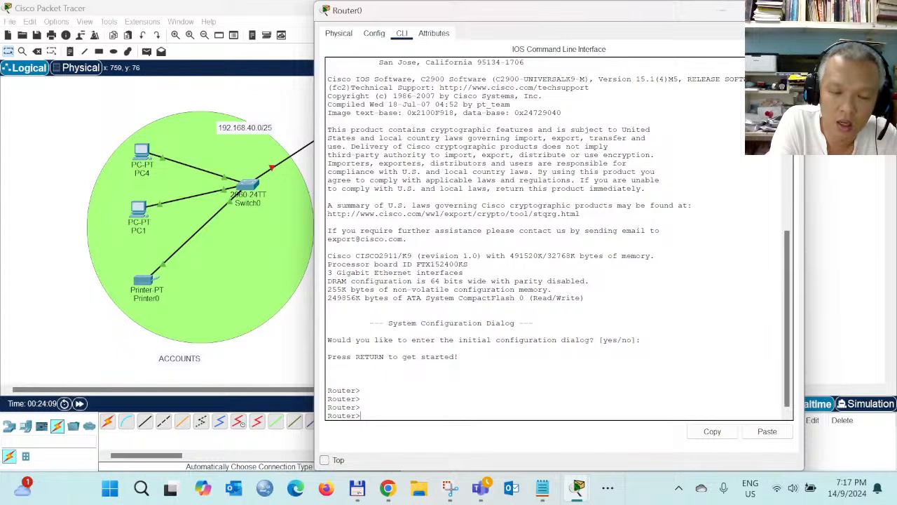
- Enter privileged mode with en and global configuration mode with config t, and begin an int range command
key("Caps_Lock")
type("en")
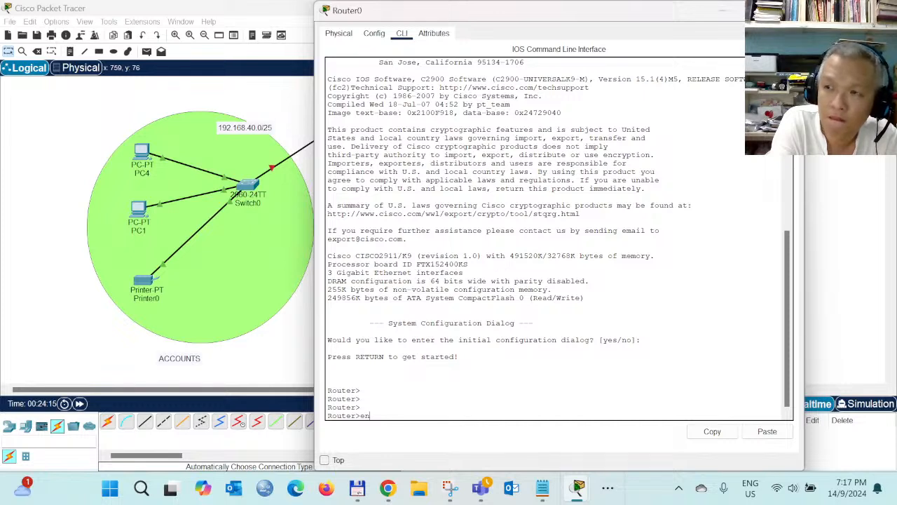
key("Return")
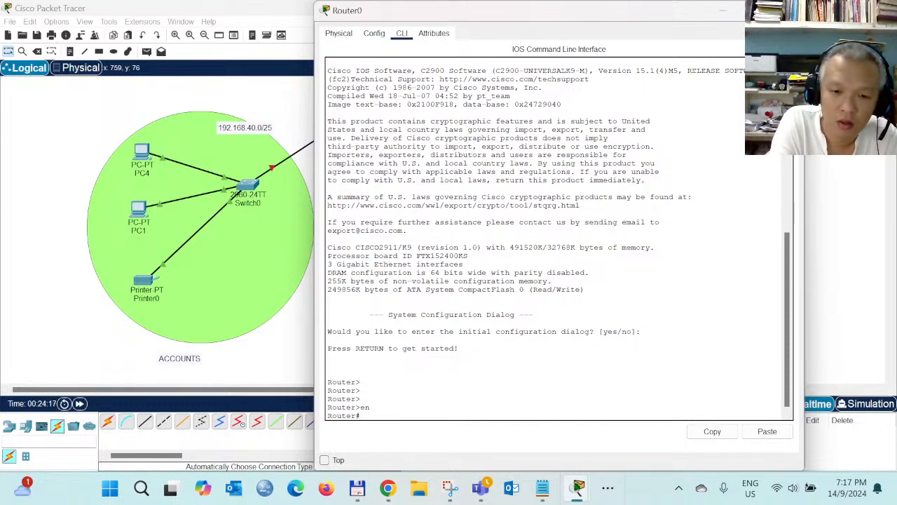
type("config")
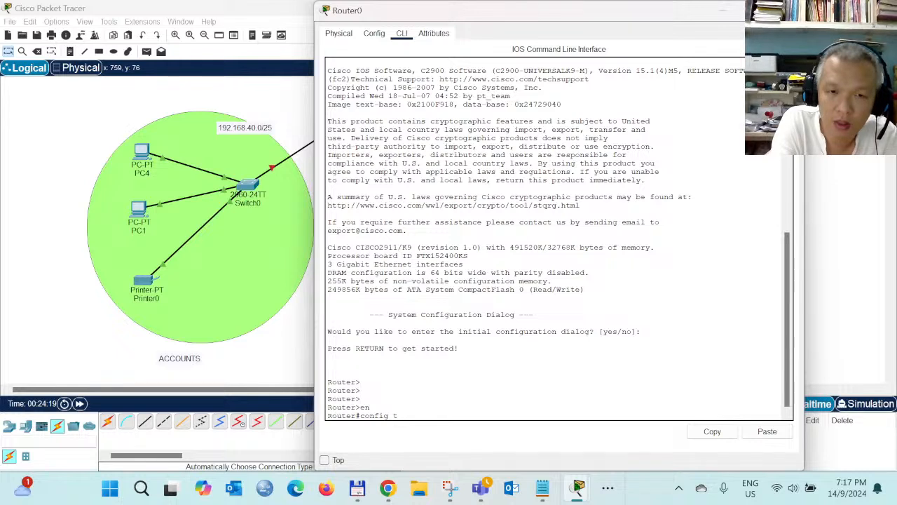
type(" t")
key("Return")
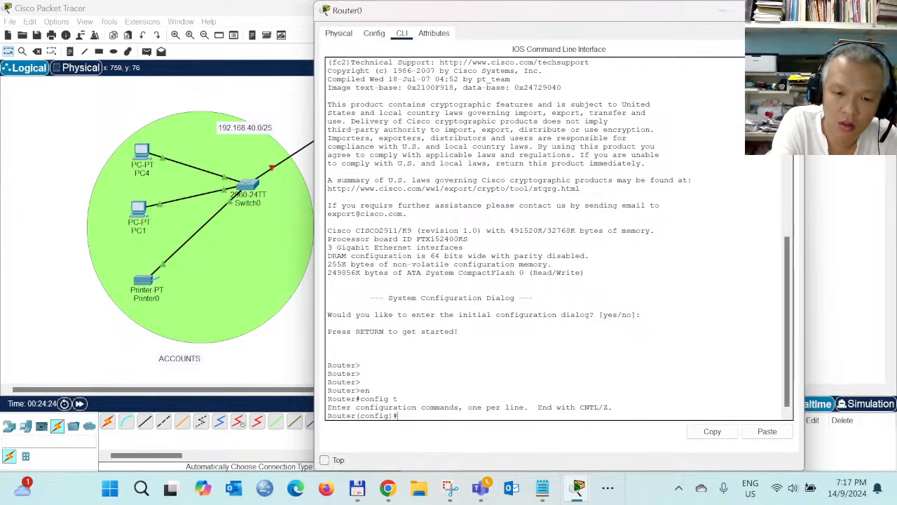
type("nt")
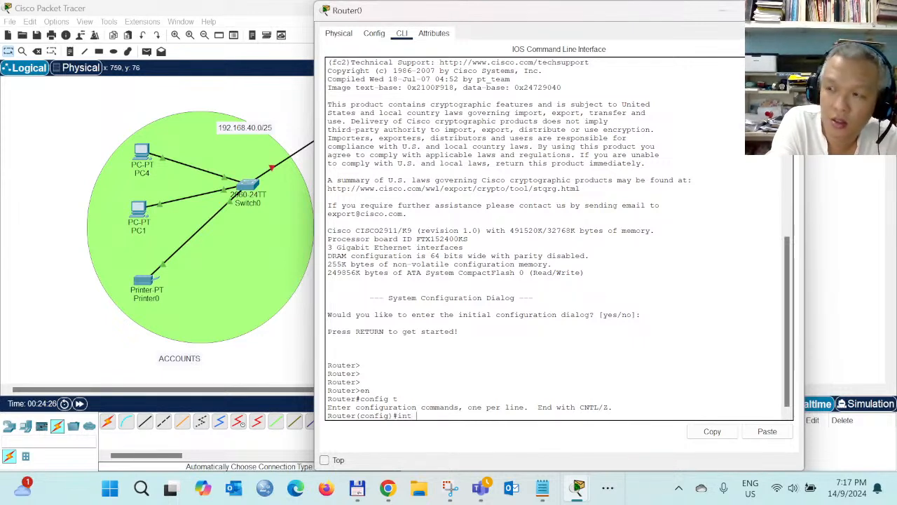
type(" range")
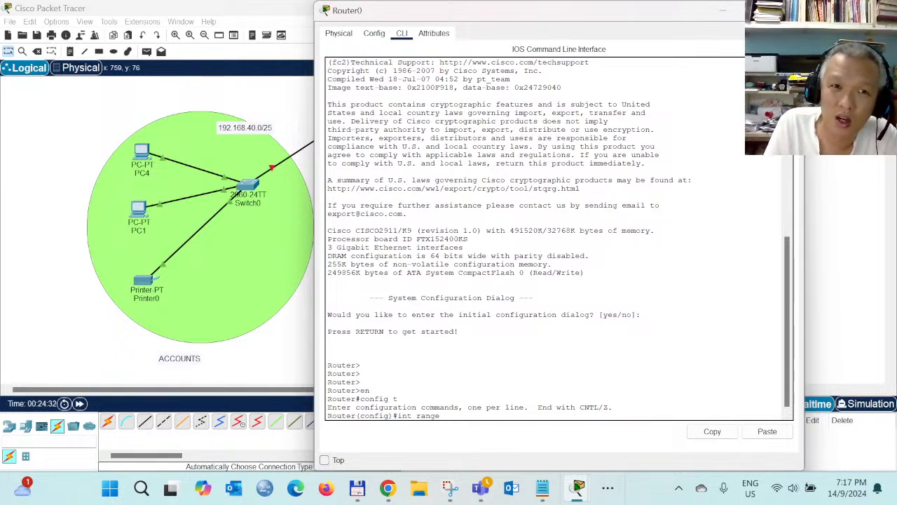
- Minimize the Router0 window and examine the link status markers on the router, switch, PC and printer connections
left_click(722, 13)
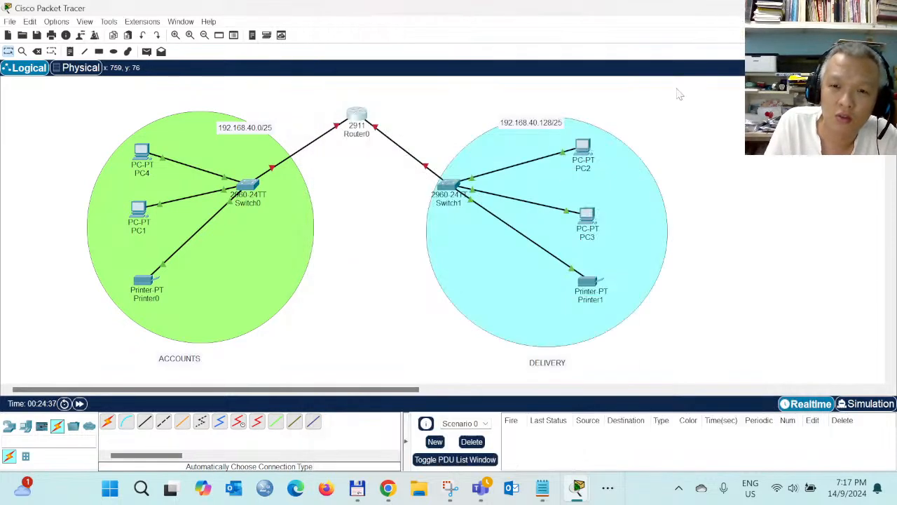
left_click(359, 119)
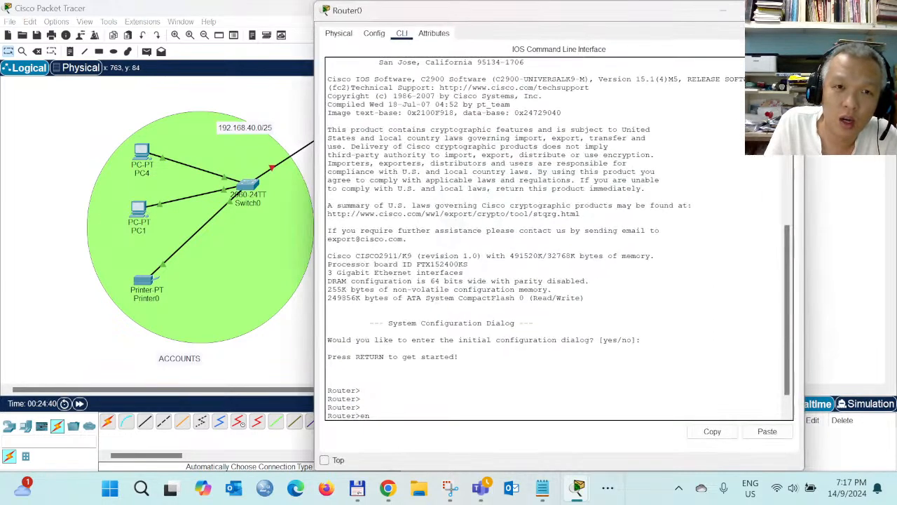
left_click(722, 11)
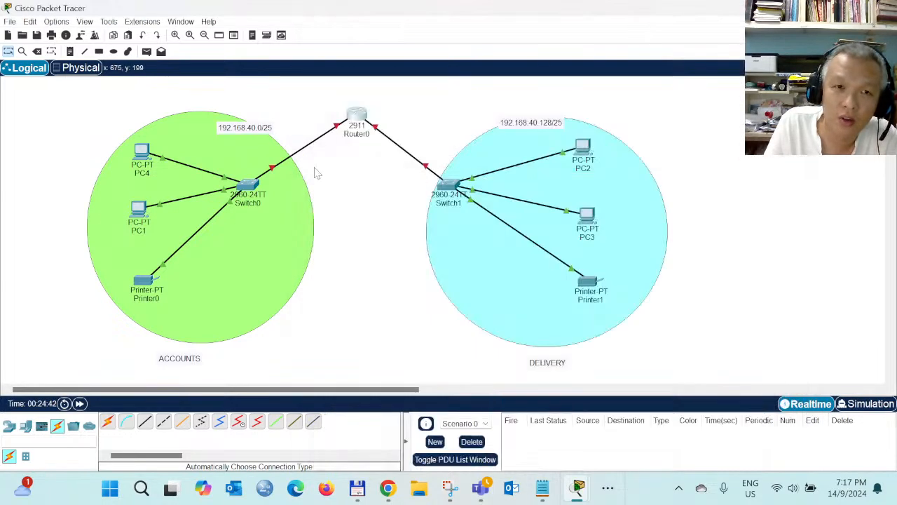
mouse_move(338, 132)
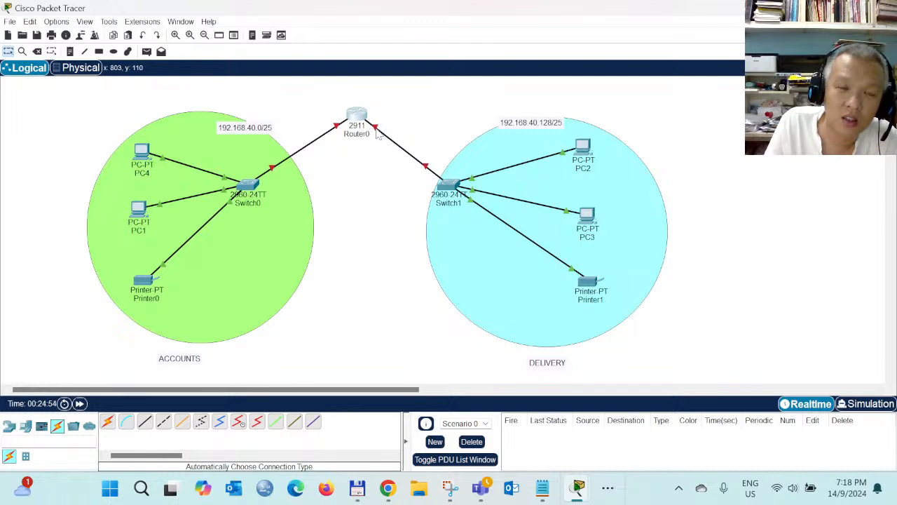
mouse_move(377, 135)
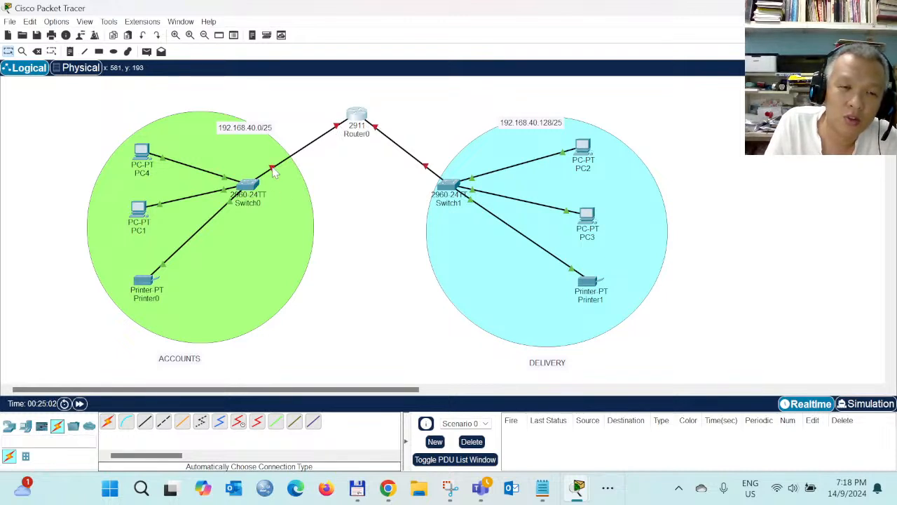
mouse_move(275, 174)
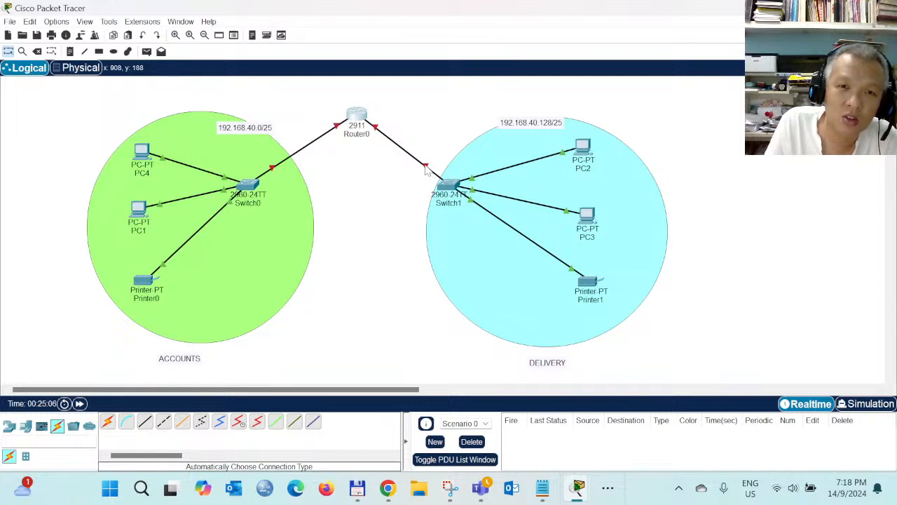
mouse_move(427, 171)
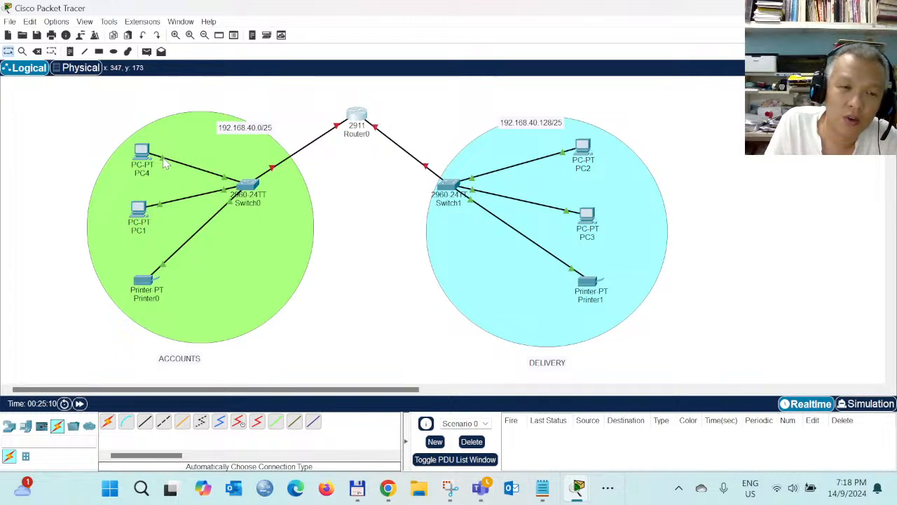
mouse_move(165, 163)
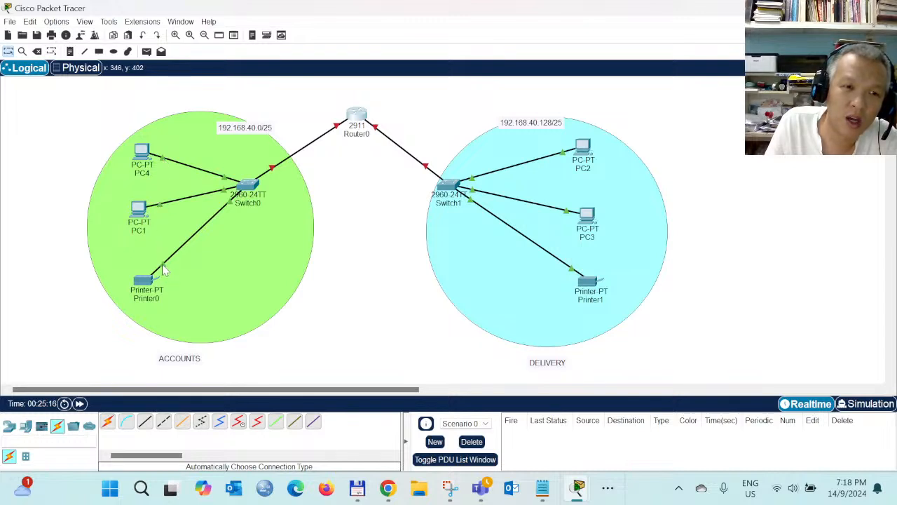
- Examine the port labels on the links between the switches and their PCs and printers in both departments
mouse_move(163, 272)
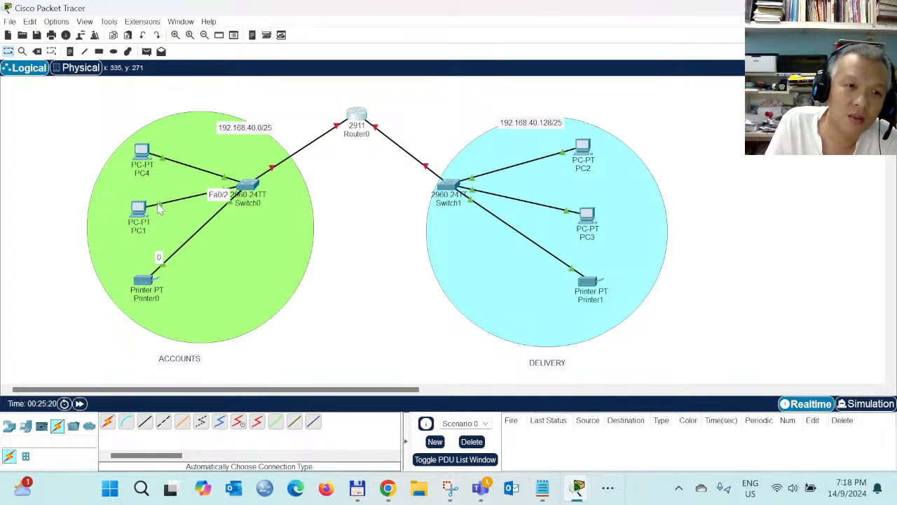
mouse_move(162, 202)
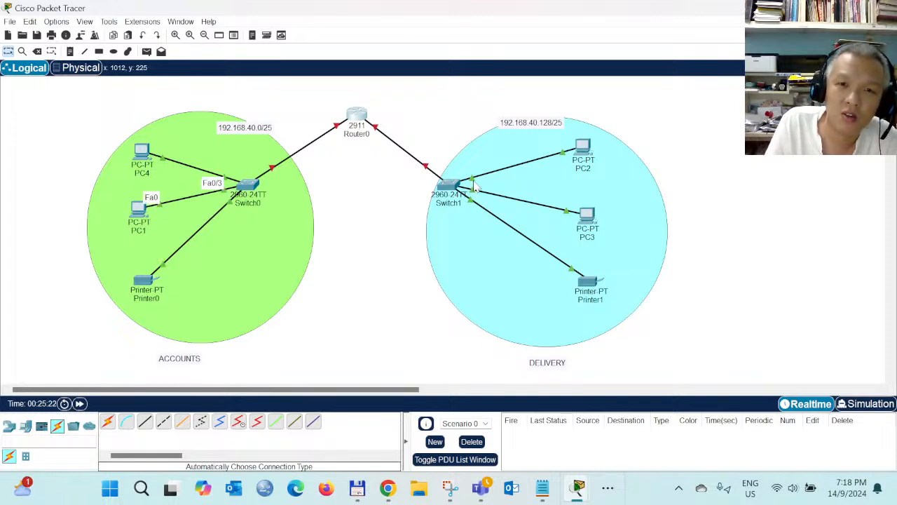
mouse_move(474, 181)
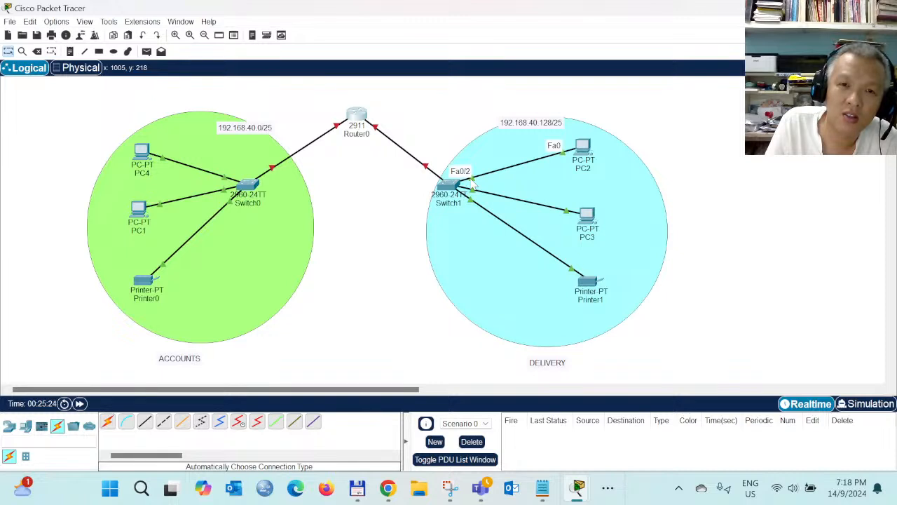
mouse_move(476, 199)
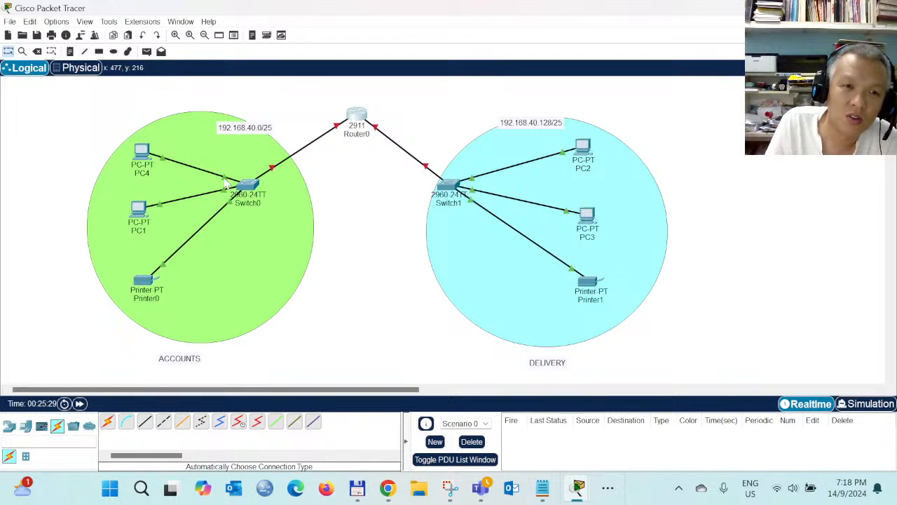
mouse_move(225, 181)
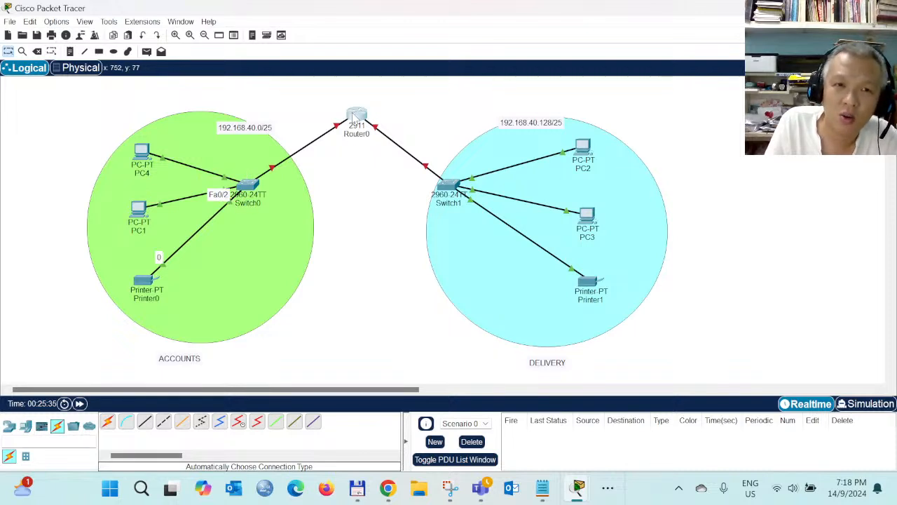
- Return to Router0's command line, complete the int range command with gig0/0-1, and enable both interfaces with no shutdown
left_click(356, 116)
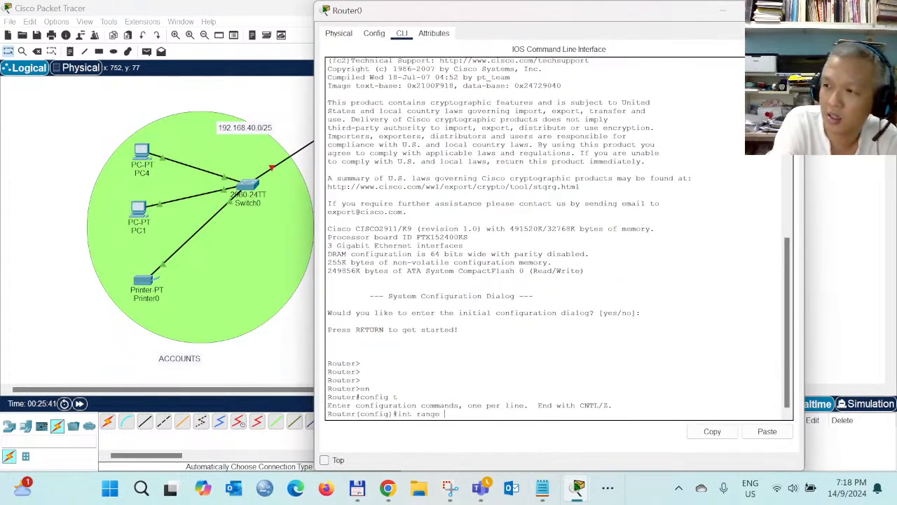
type("gig0")
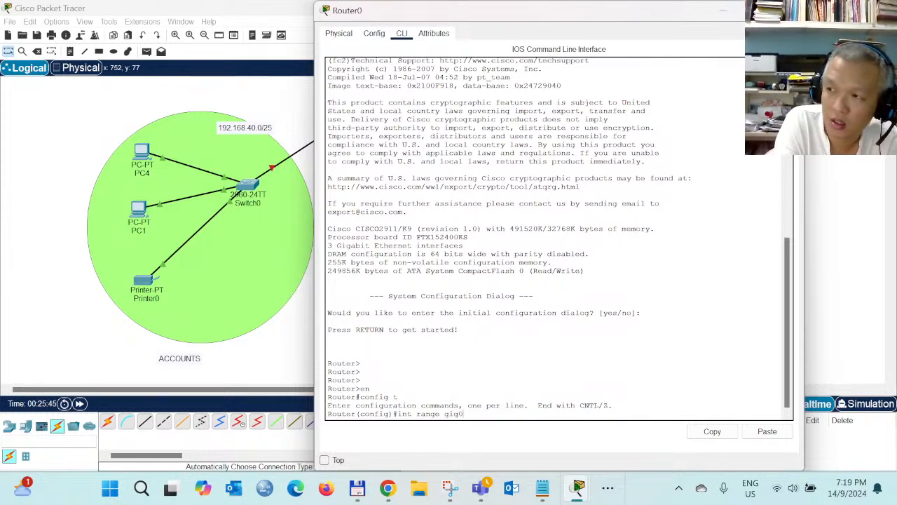
type("/")
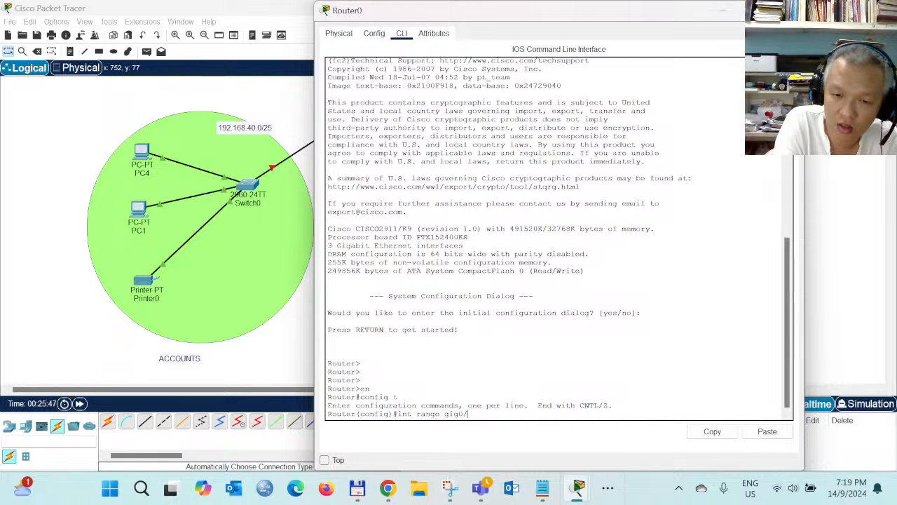
type("0-1")
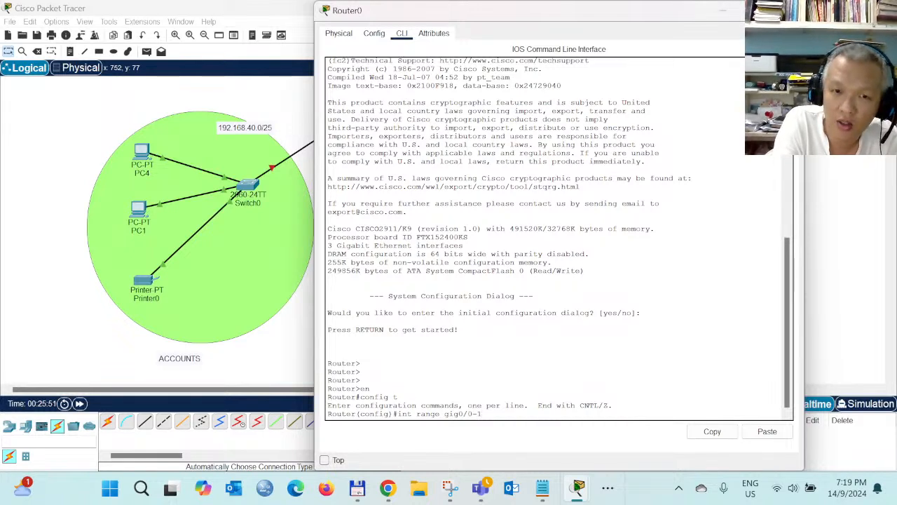
key("Return")
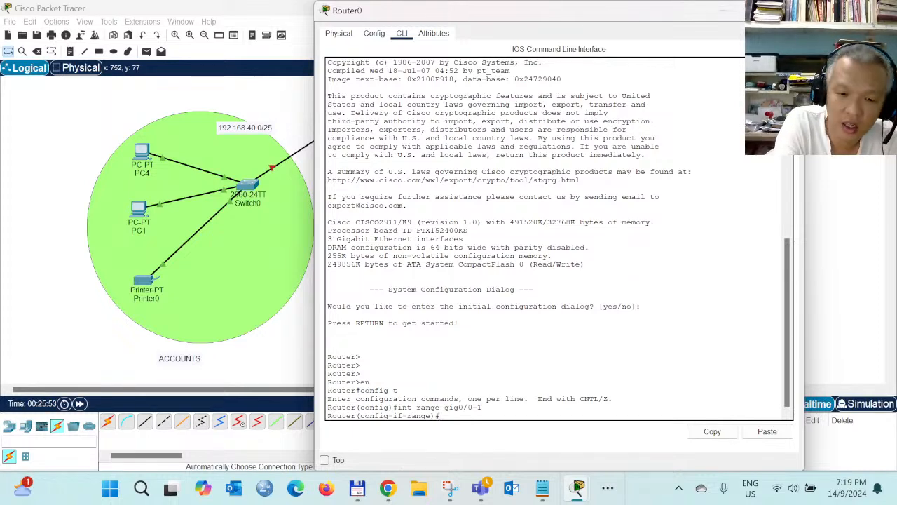
type("no shutd")
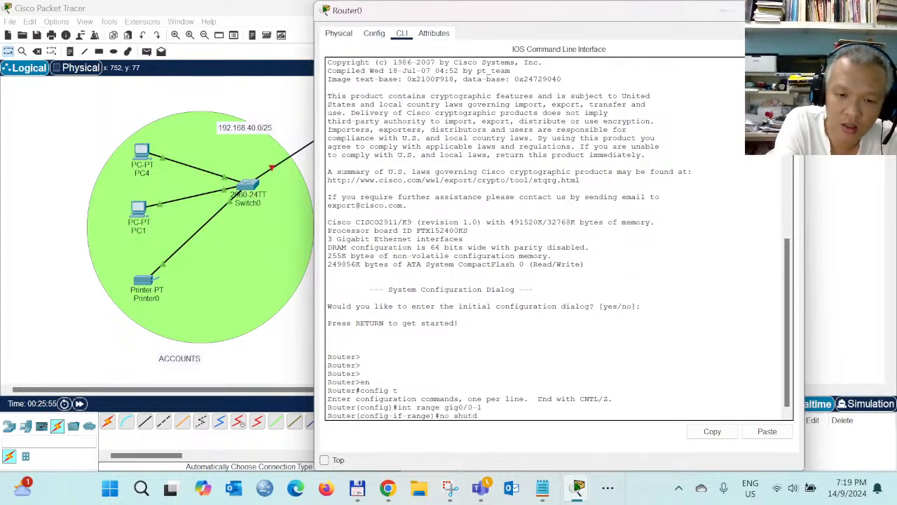
type("own")
key("Return")
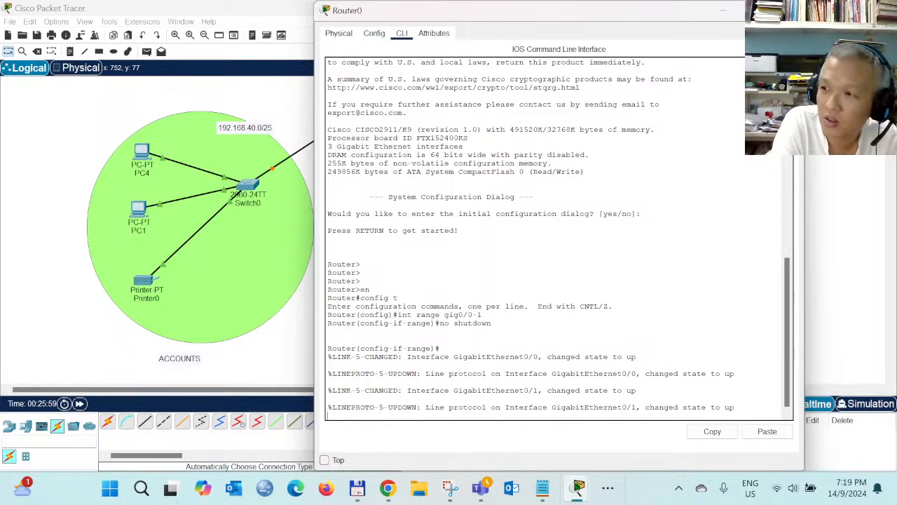
- Save the router configuration with do wr and exit the interface range mode
type("do")
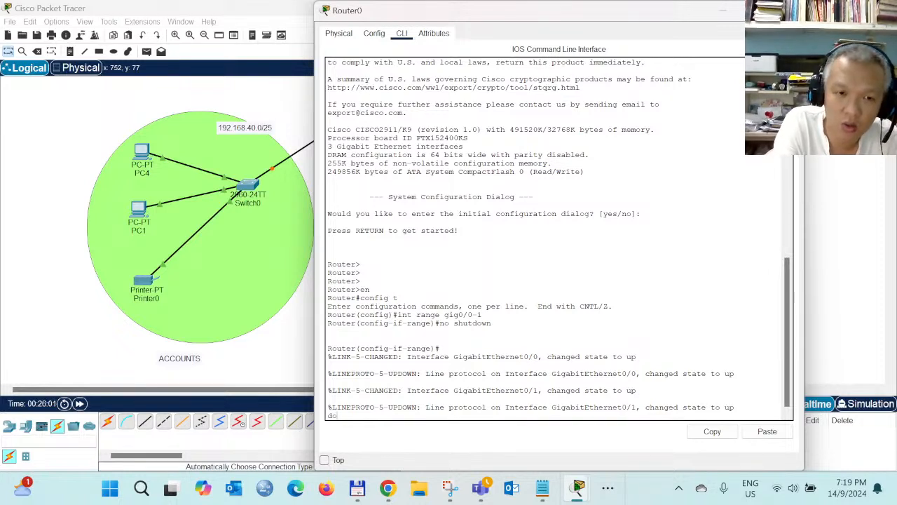
type(" wr")
key("Return")
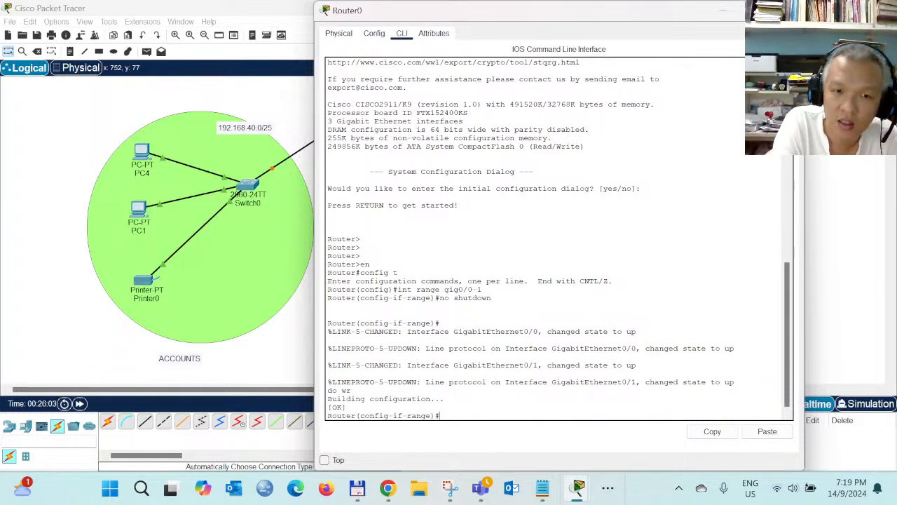
type("exit")
key("Return")
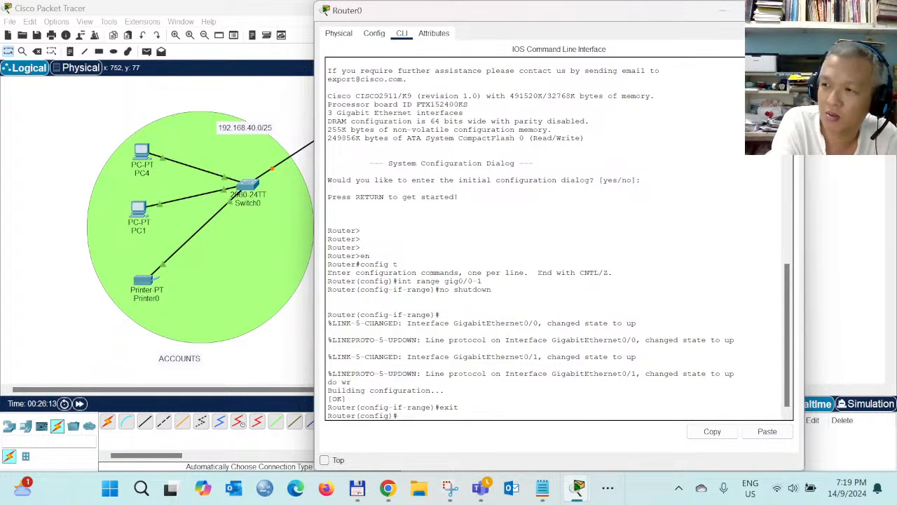
- Enter interface gig0/0 and write the ip address command with 192.168.40.1 and mask 255.255.255.128
type("int")
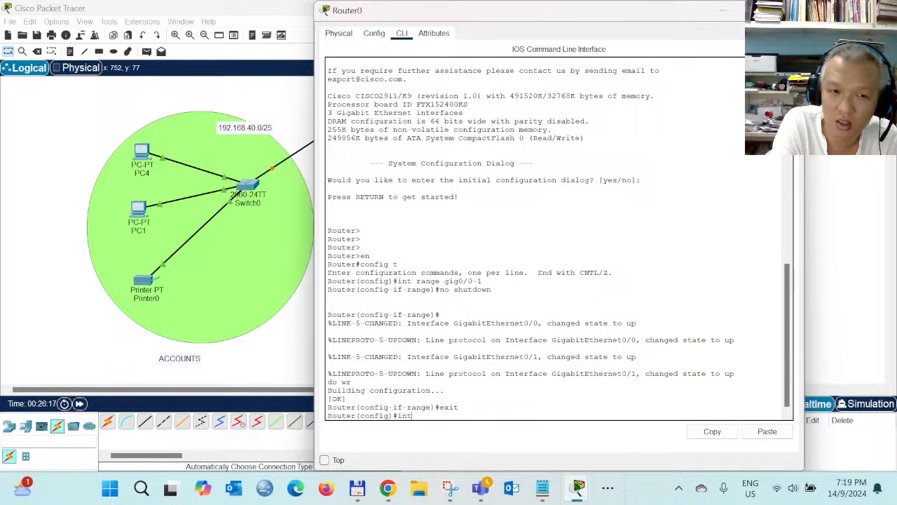
type(" gig")
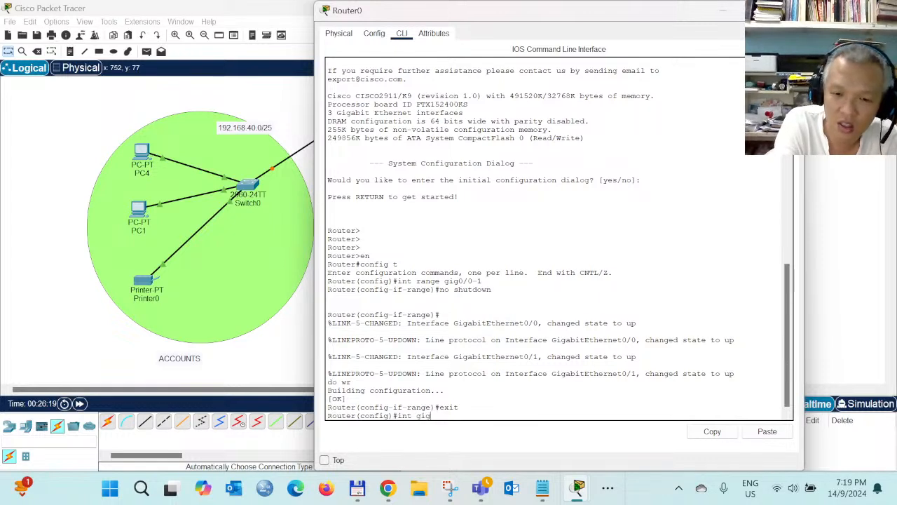
type("0/0")
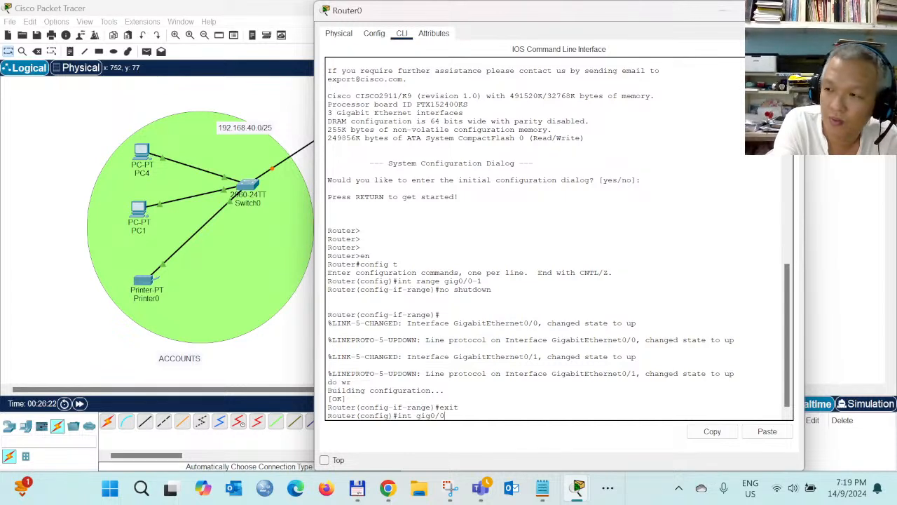
key("Return")
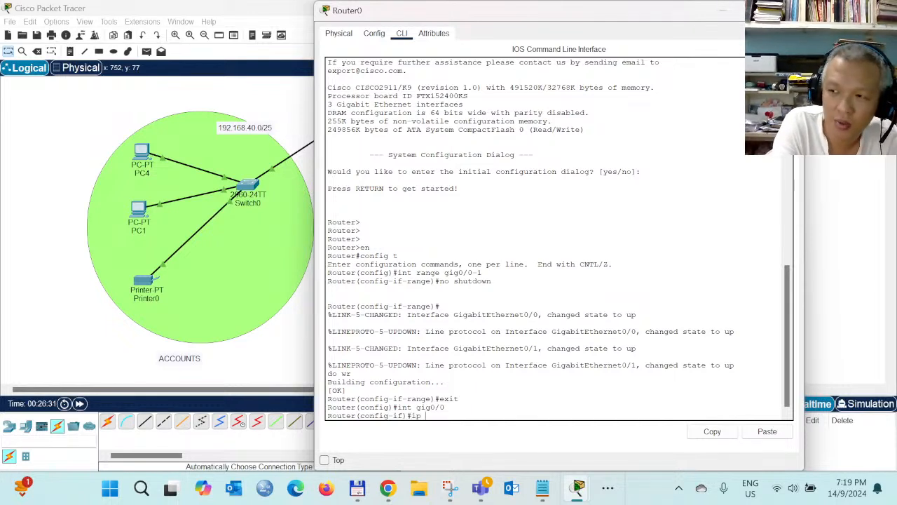
type("address")
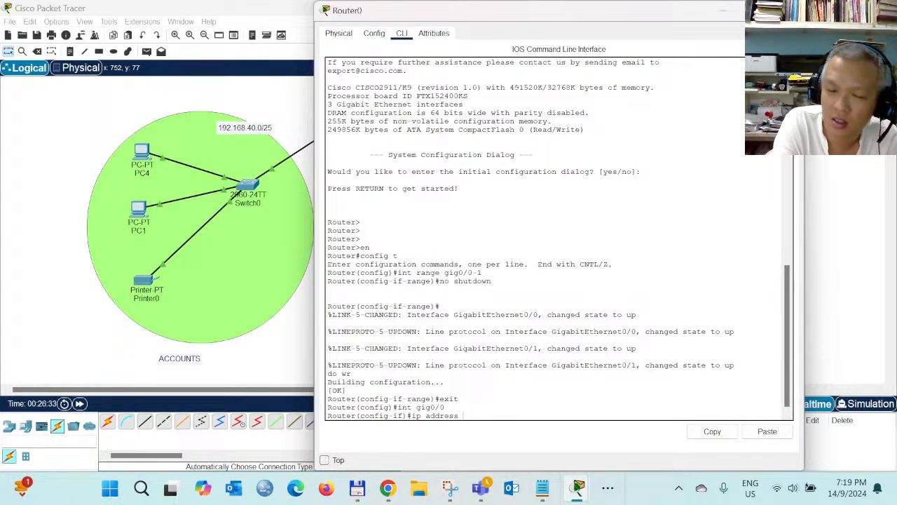
type(" 192.168")
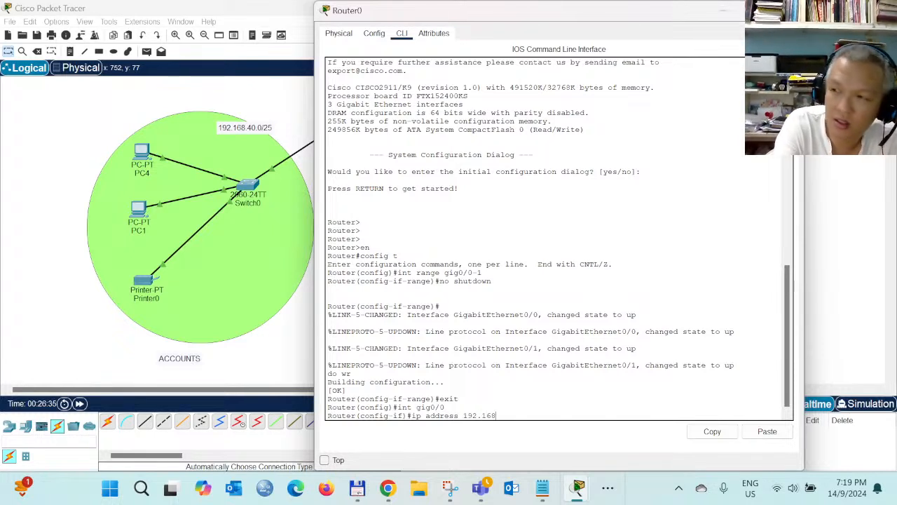
type(".40")
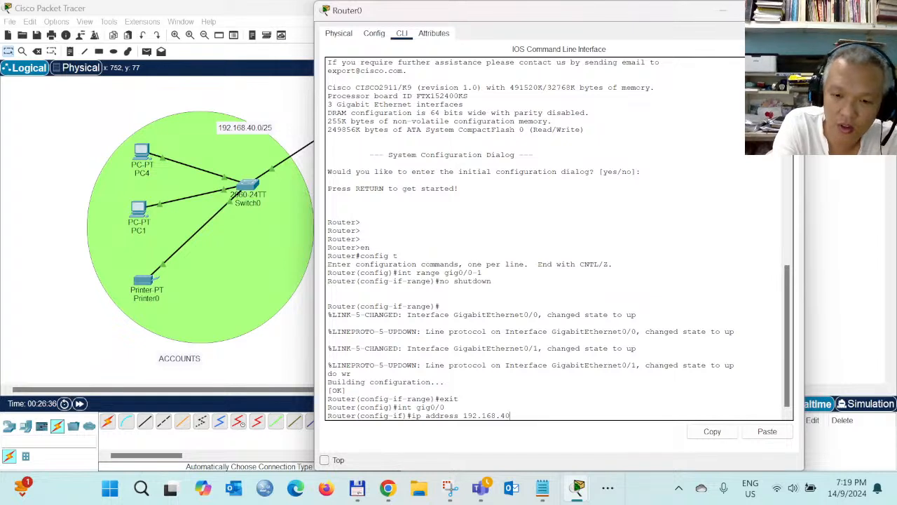
type(".1 2")
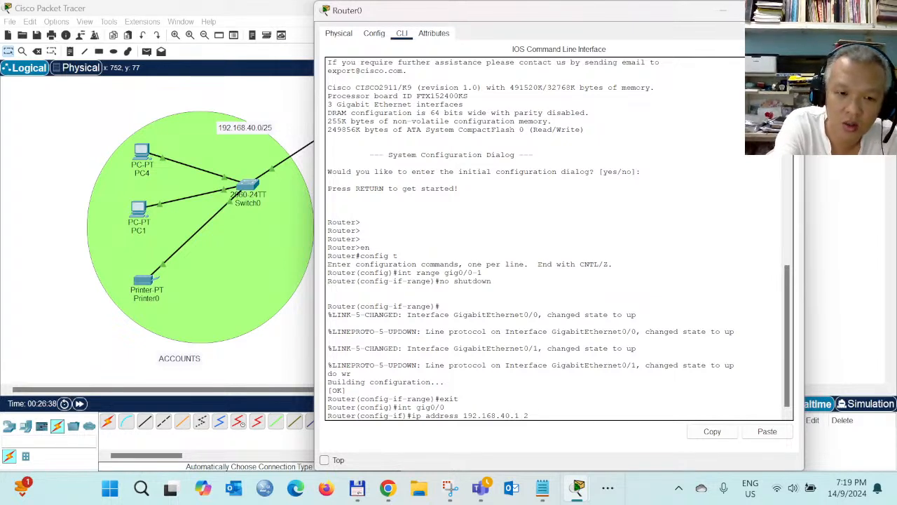
type("55.25")
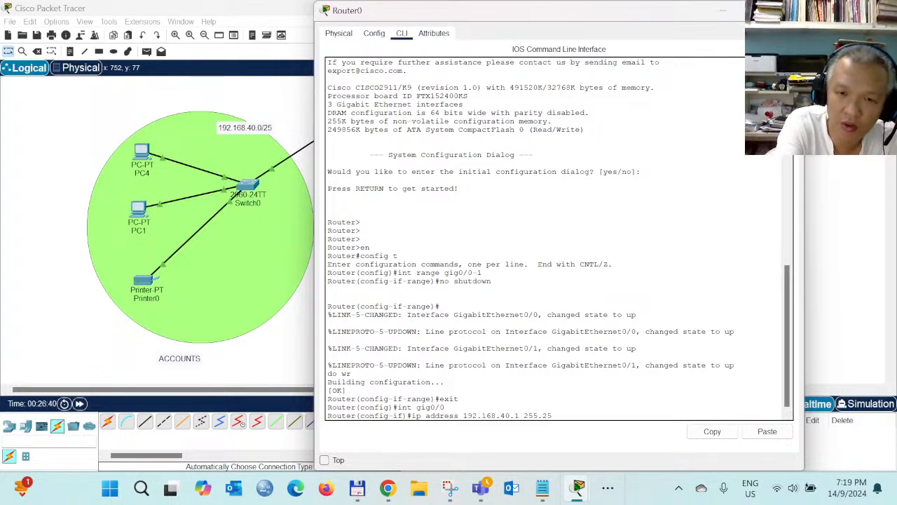
type("5.255")
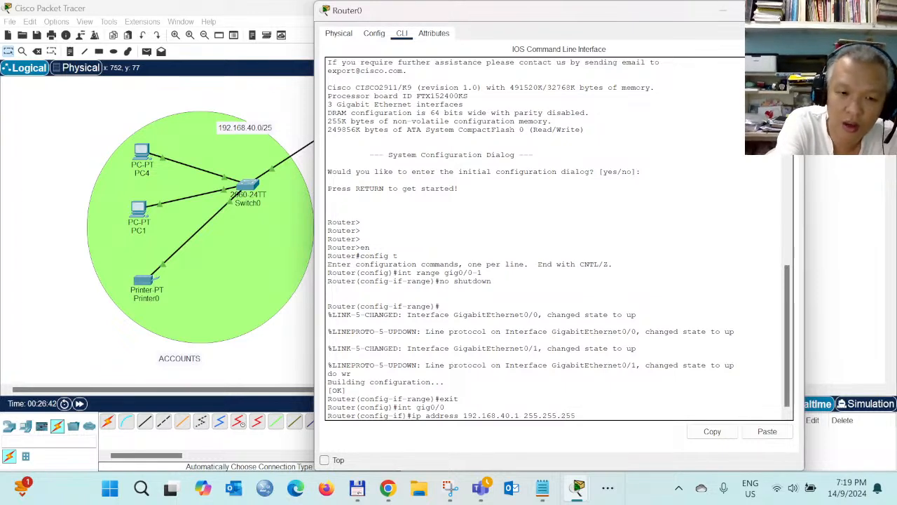
type(".128")
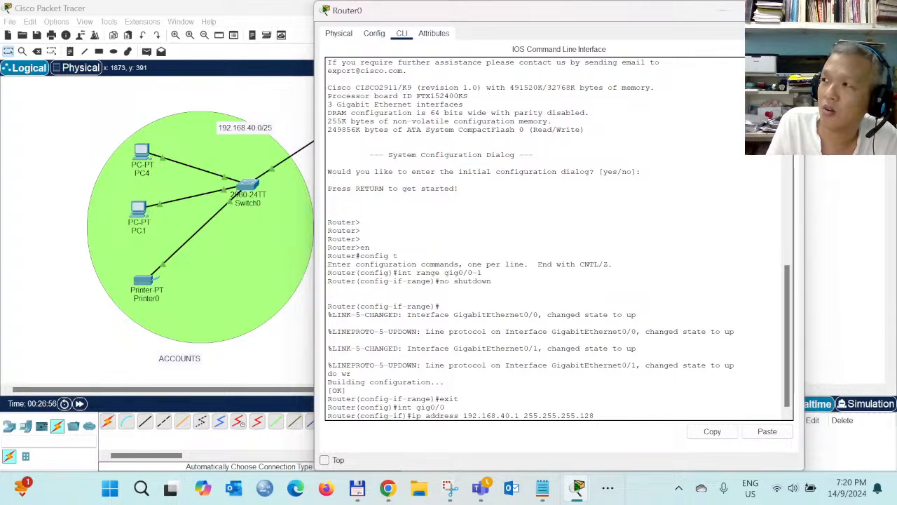
- Check the 1st subnet details on slide 5 of the PowerPoint project file, and submit the pending ip address command in Packet Tracer
left_click_drag(895, 115, 562, 126)
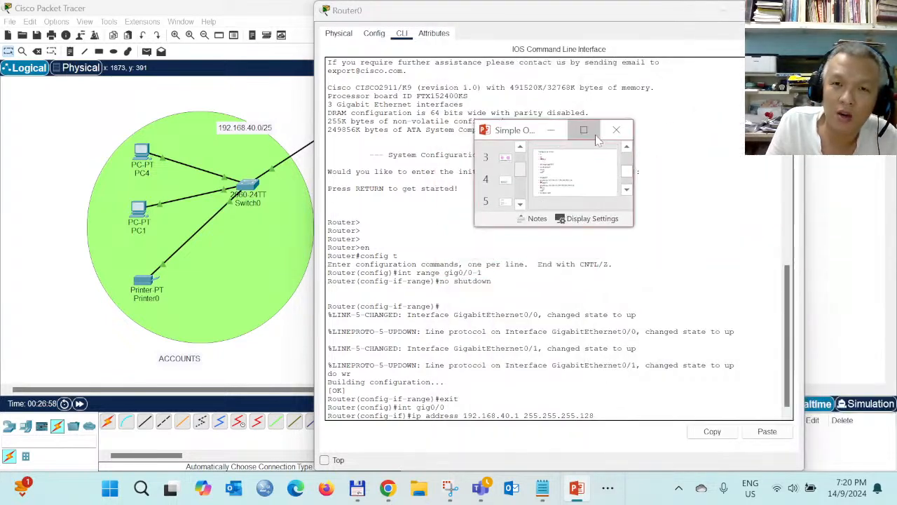
left_click(588, 132)
left_click(60, 289)
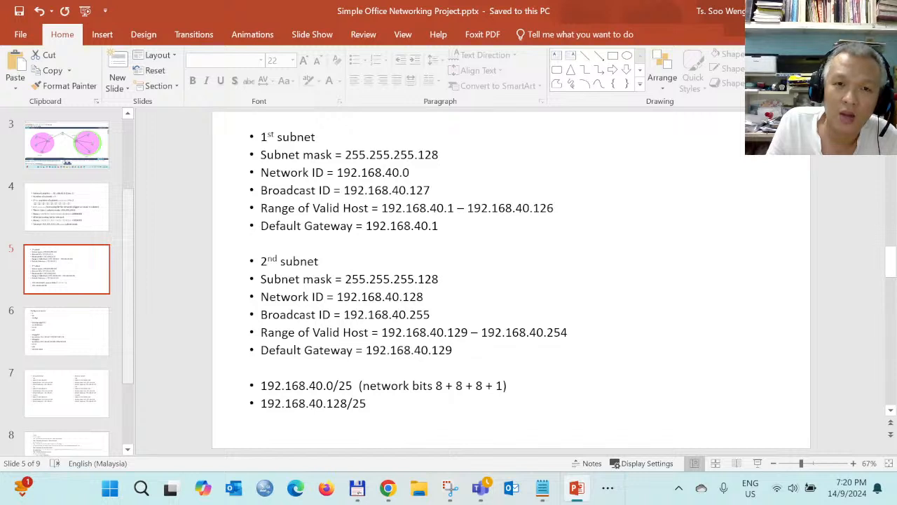
mouse_move(337, 173)
left_mouse_down()
mouse_move(409, 173)
mouse_move(345, 156)
left_mouse_up()
left_click(430, 191)
left_click(430, 191)
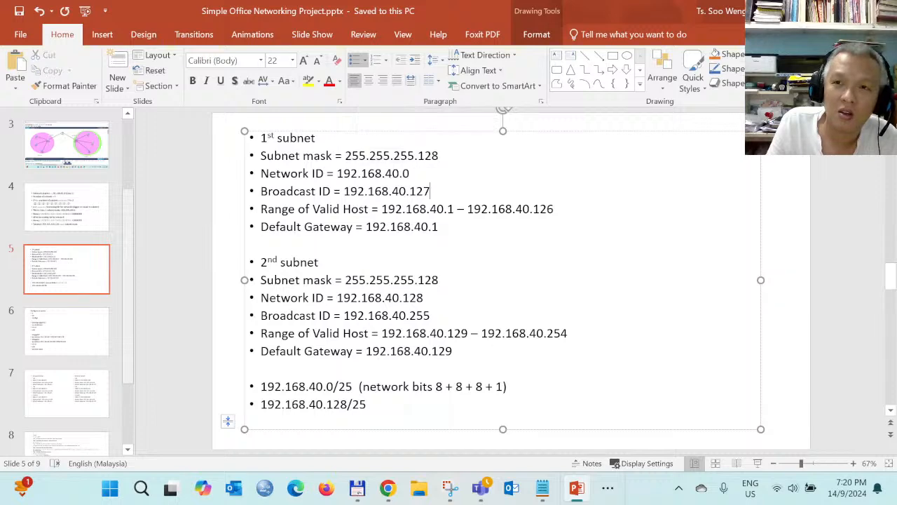
left_click(577, 488)
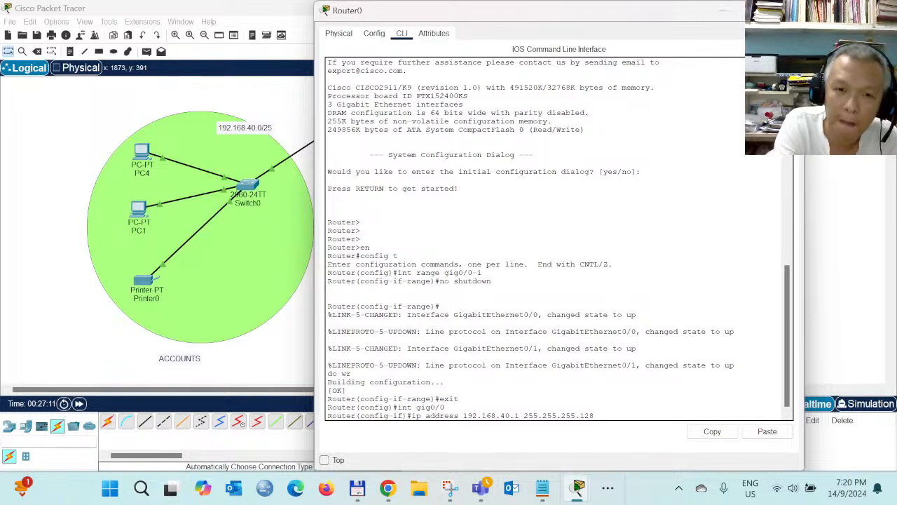
key("Return")
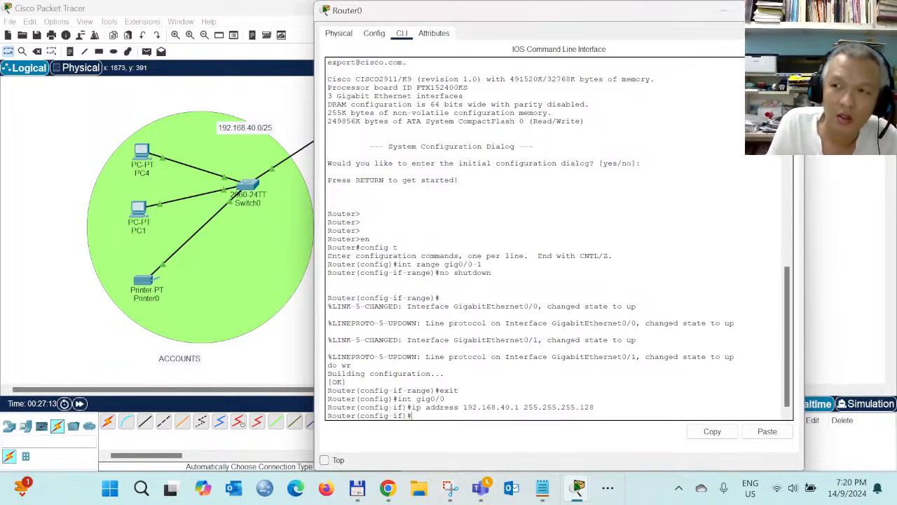
- Check the 2nd subnet's default gateway and mask on slide 5 of the PowerPoint project file, and return to Packet Tracer
left_click(608, 488)
left_click(626, 447)
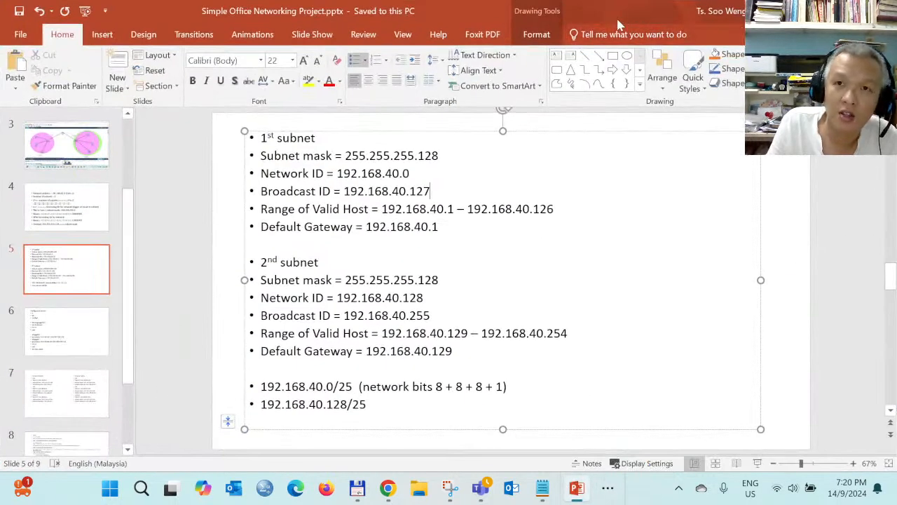
left_click(813, 11)
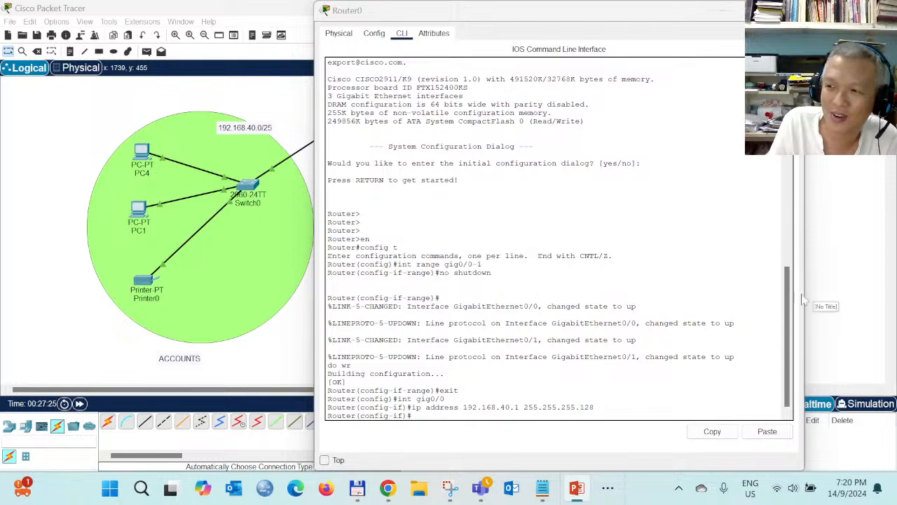
type("i")
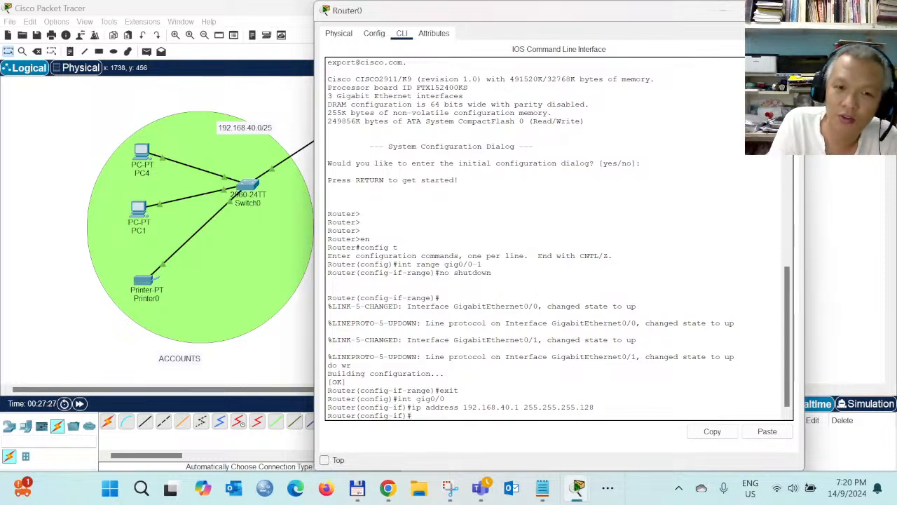
type("nt g")
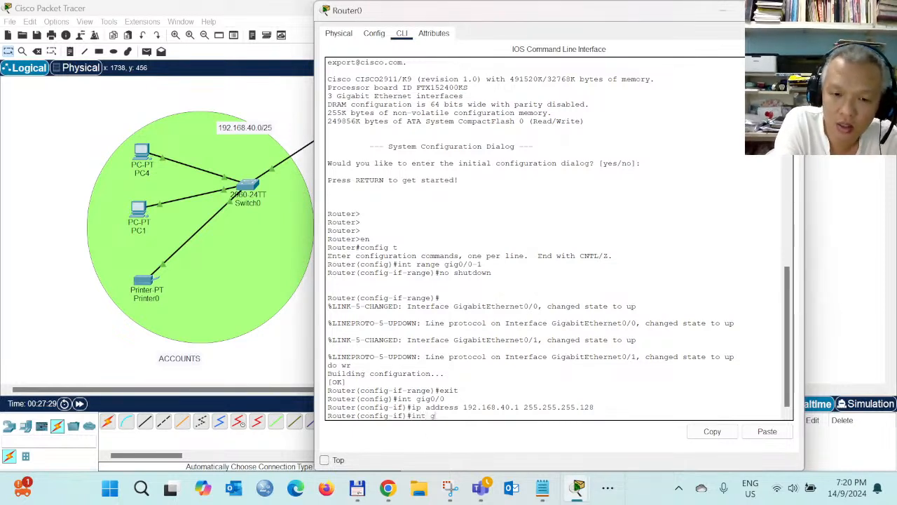
type("ig0")
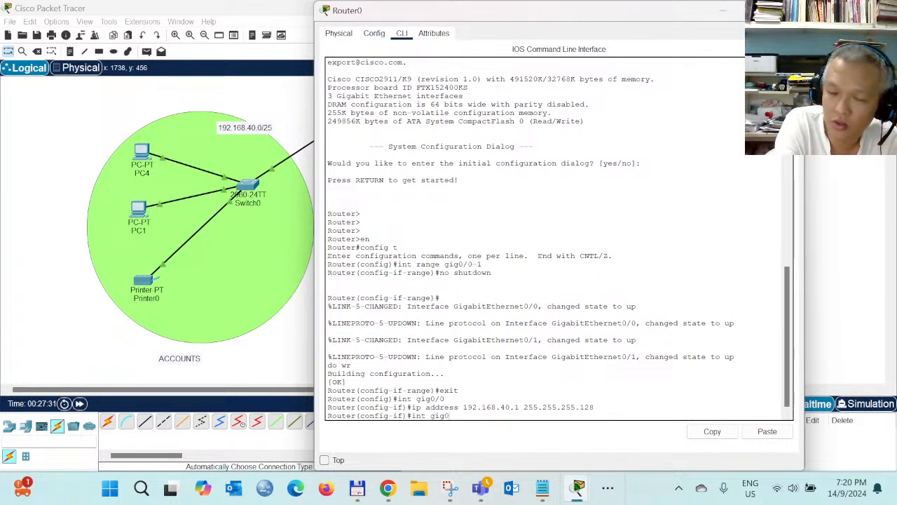
type("/1")
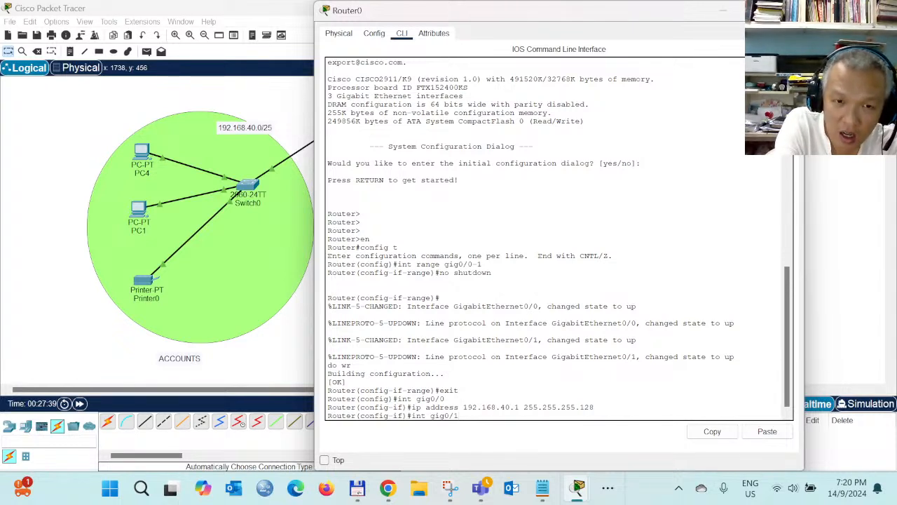
key("BackSpace")
key("BackSpace")
key("BackSpace")
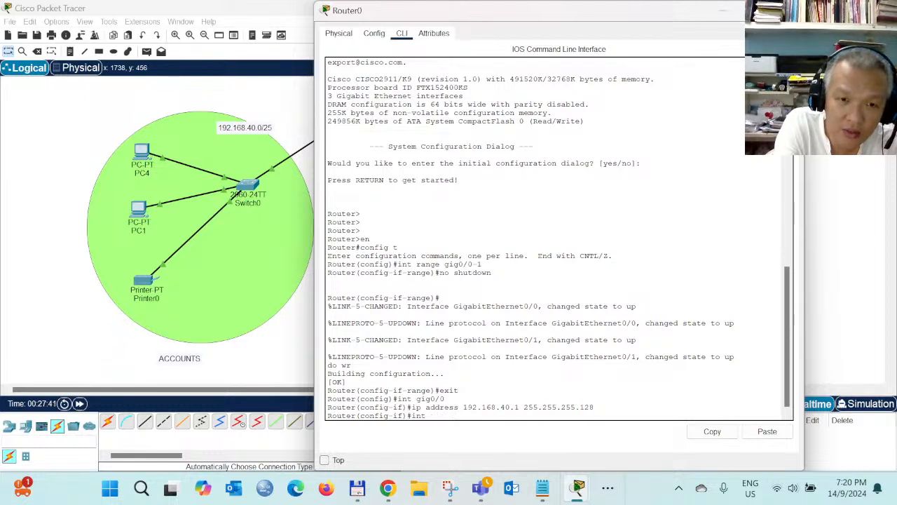
key("BackSpace")
key("BackSpace")
key("BackSpace")
type("e")
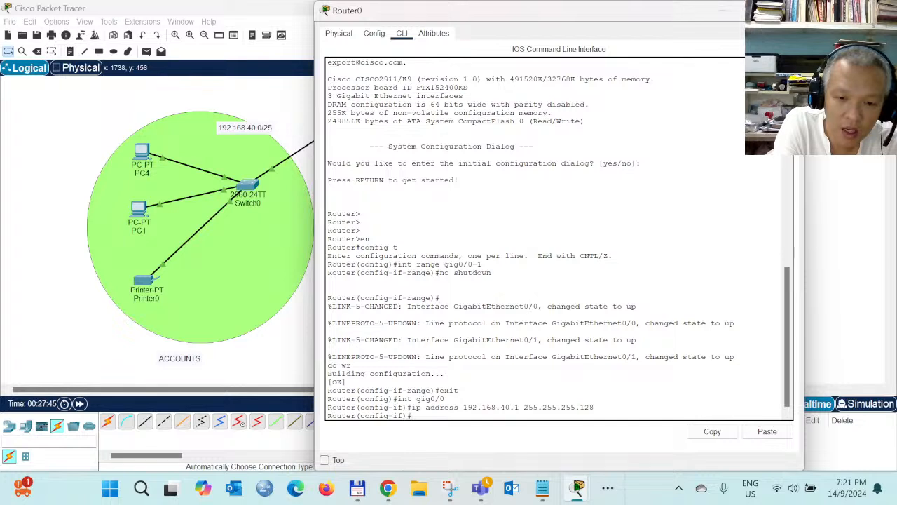
- Save the gig0/0 addressing with do wr and exit the interface configuration mode
type("do wr")
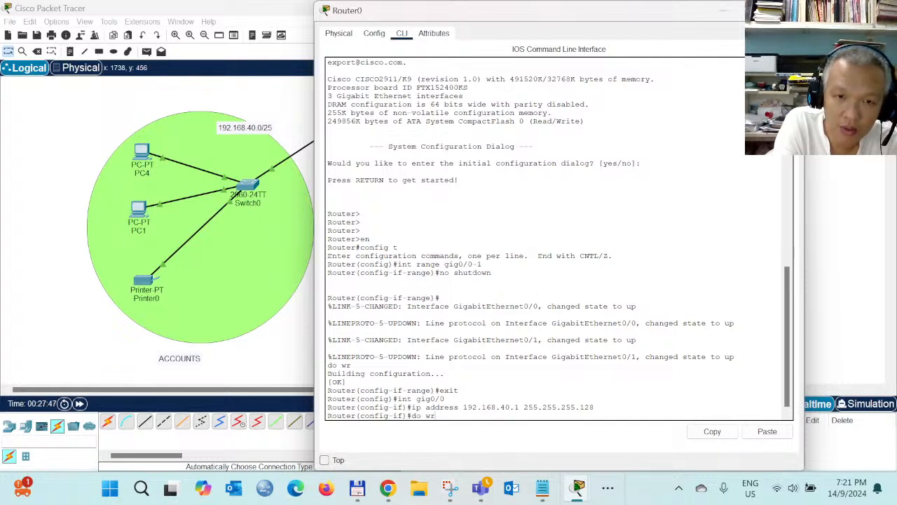
key("Return")
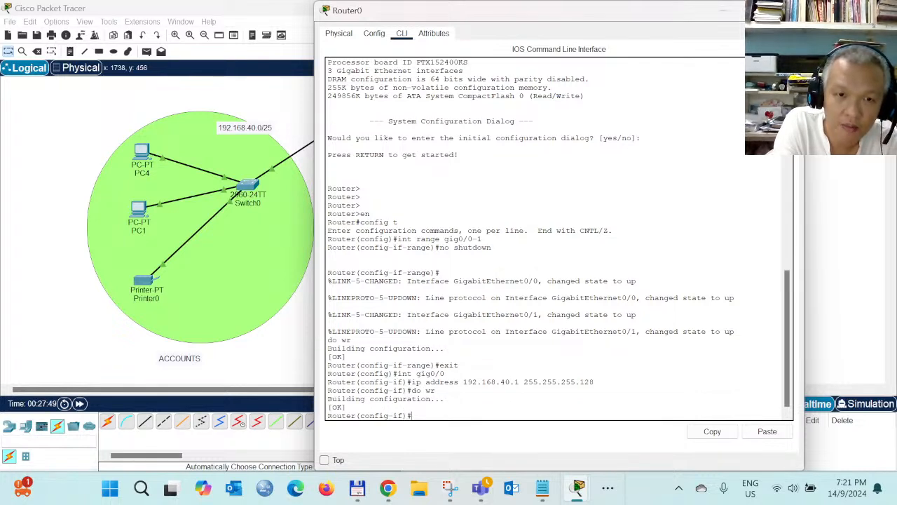
type("exit")
key("Return")
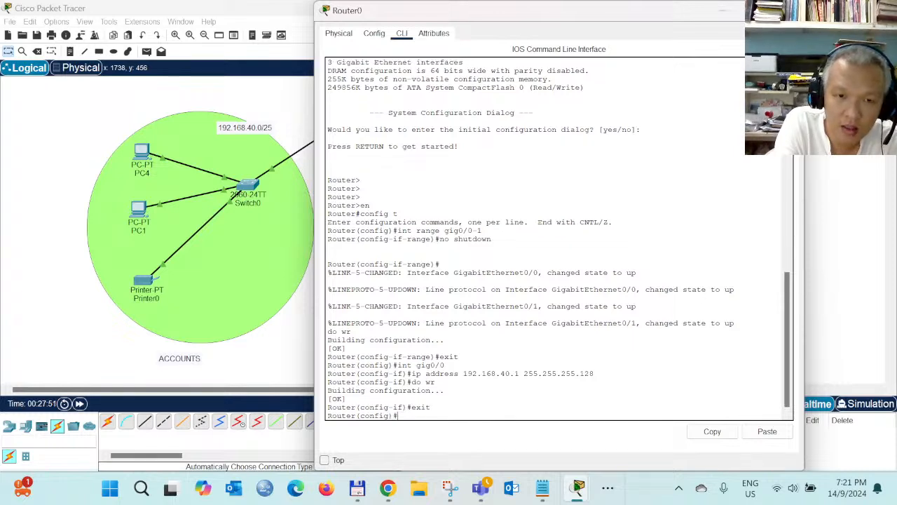
- Enter interface gig0/1 and assign it IP address 192.168.40.129 with mask 255.255.255.128
type("int")
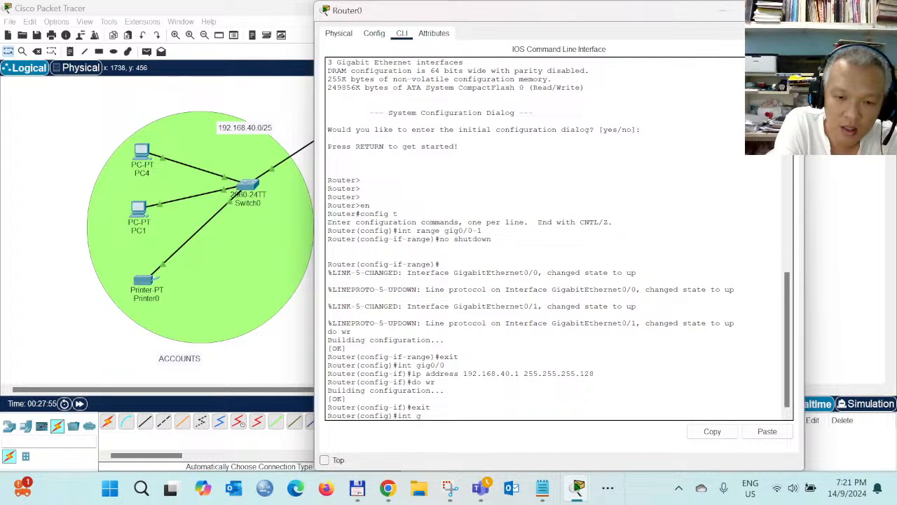
type(" gig0")
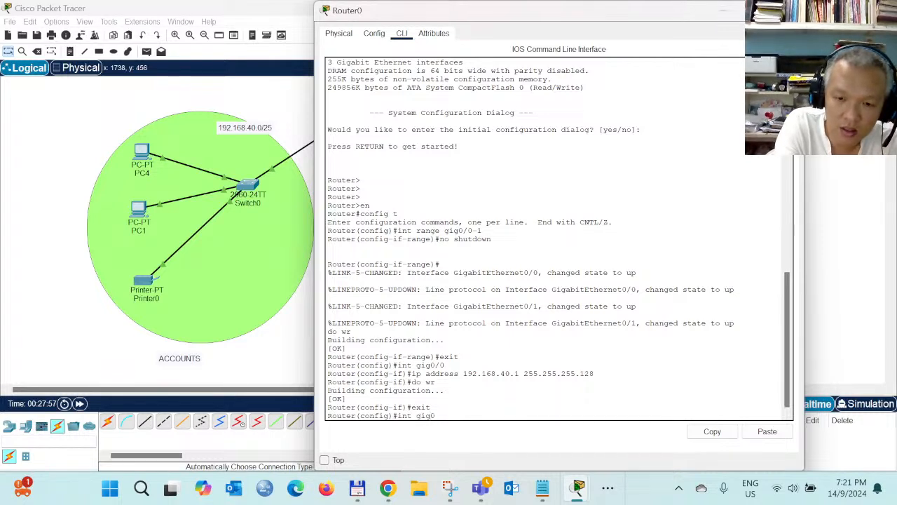
type("/1")
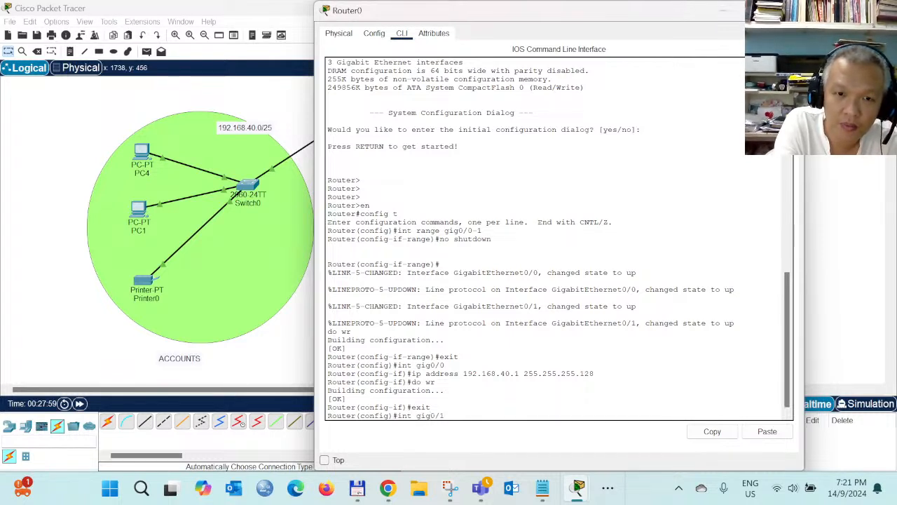
key("Return")
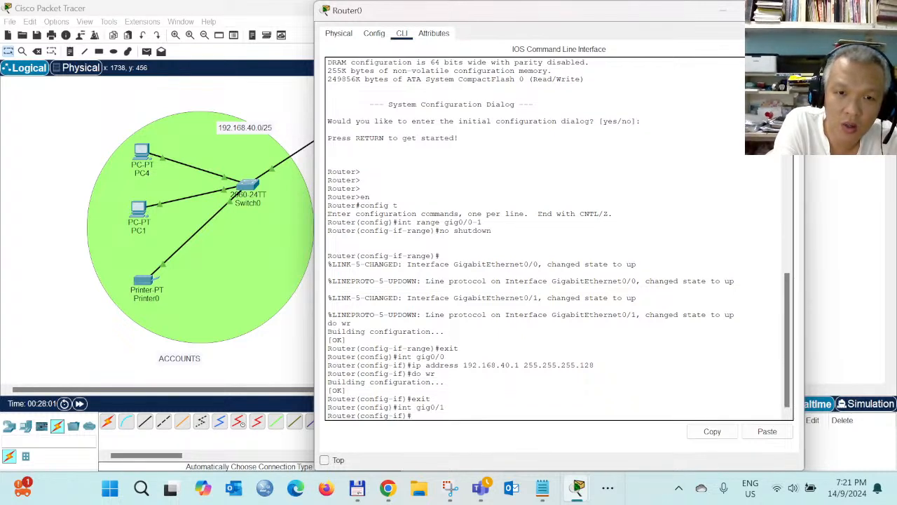
type("ip ")
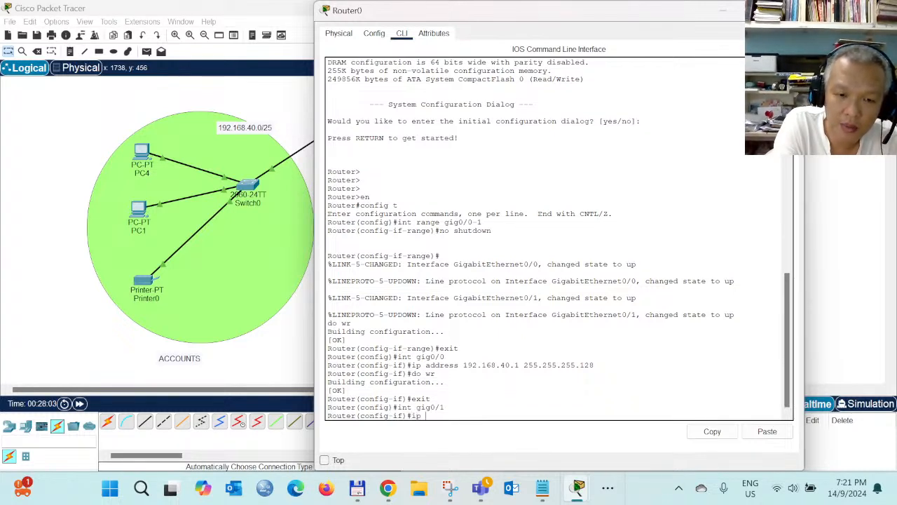
type("address 192.168")
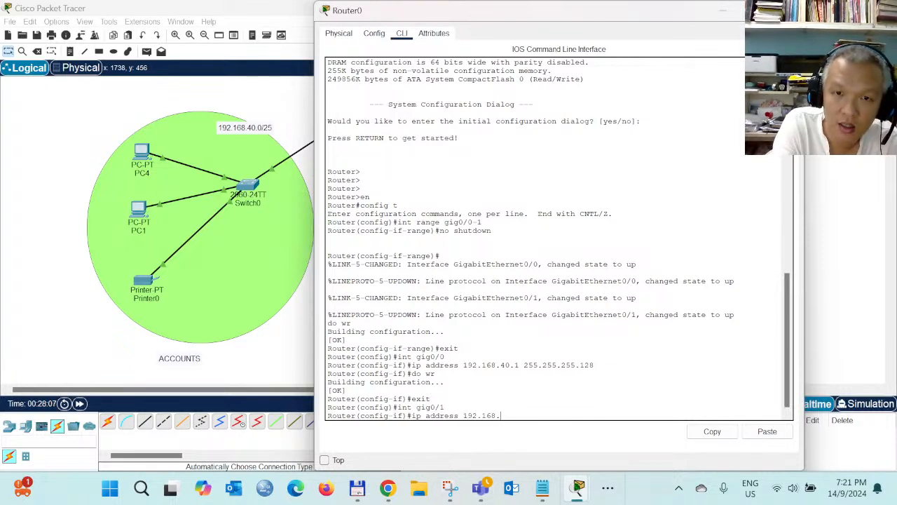
type(".40")
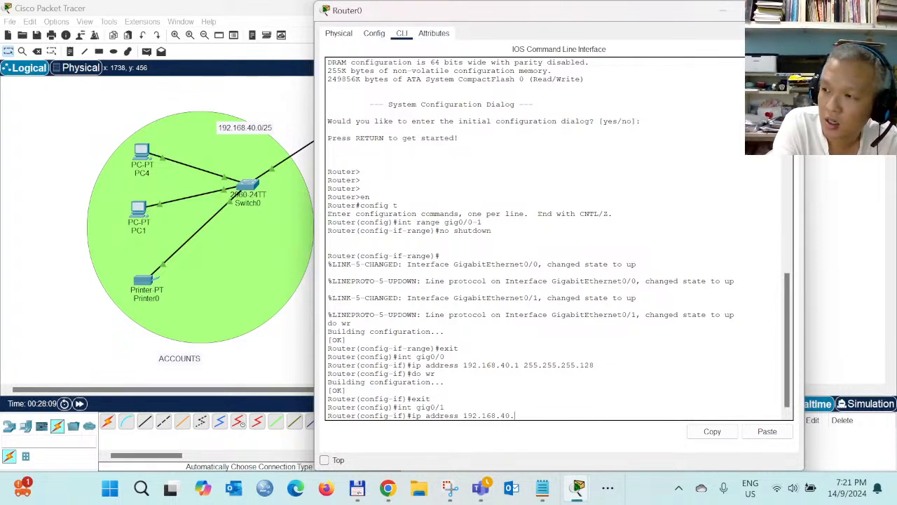
type(".129")
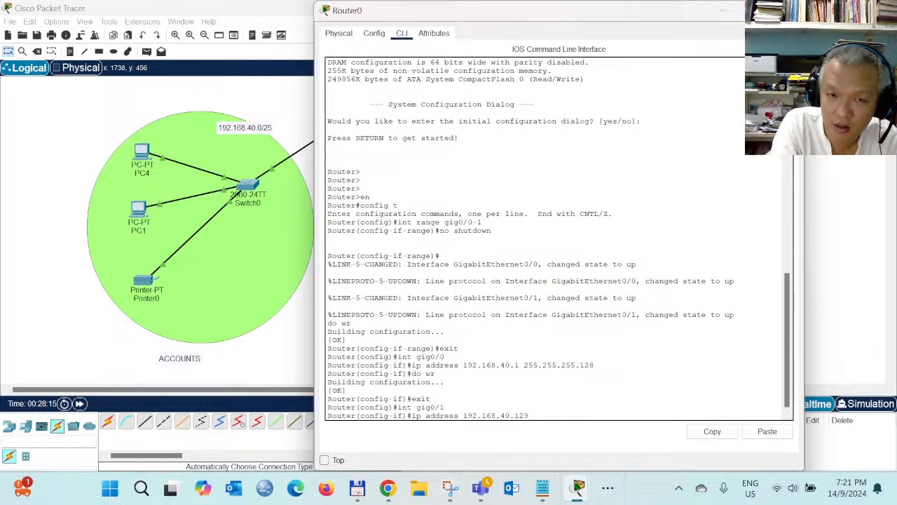
type(" 255")
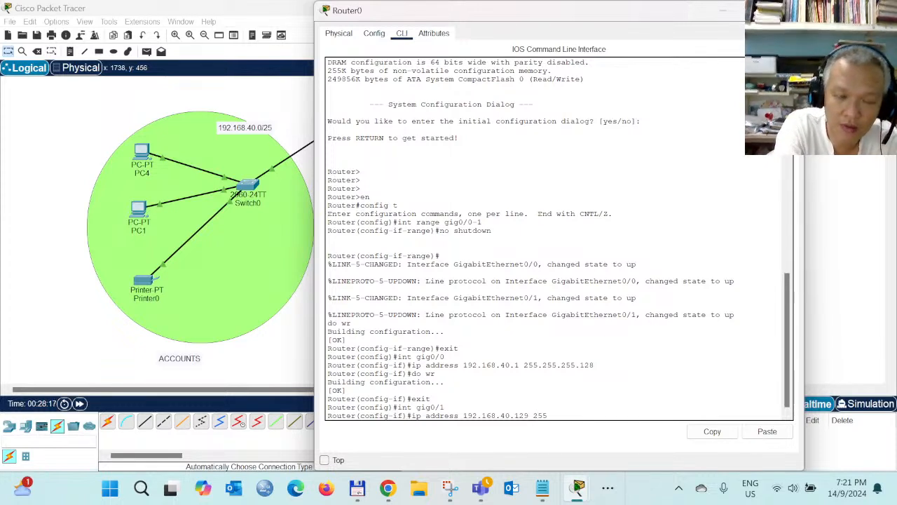
type(".255.2")
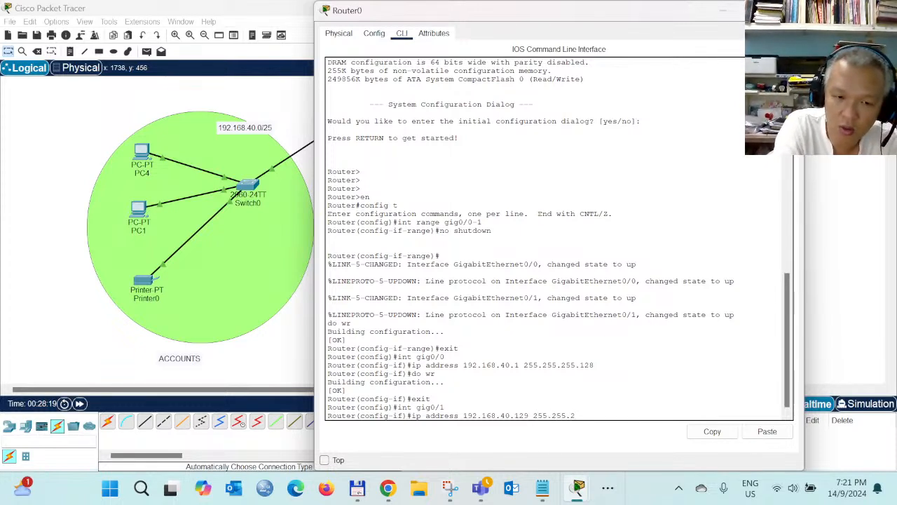
type("55.128")
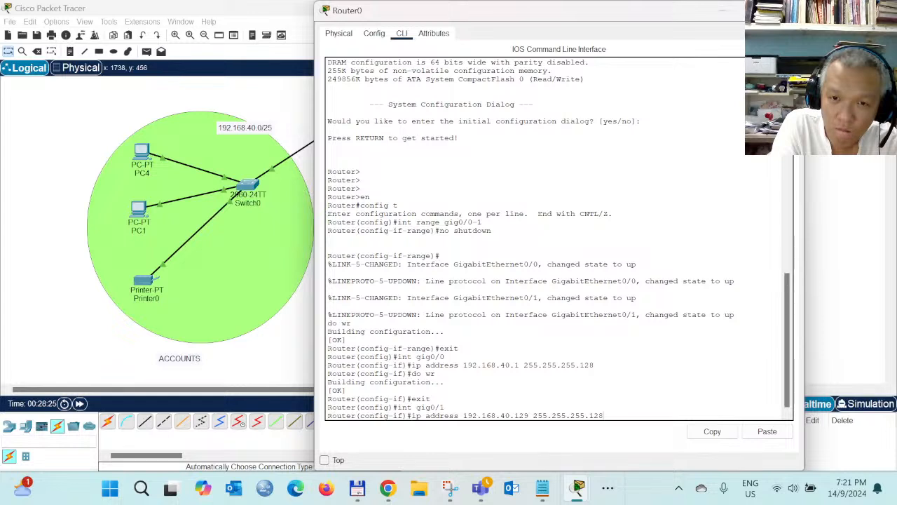
key("Return")
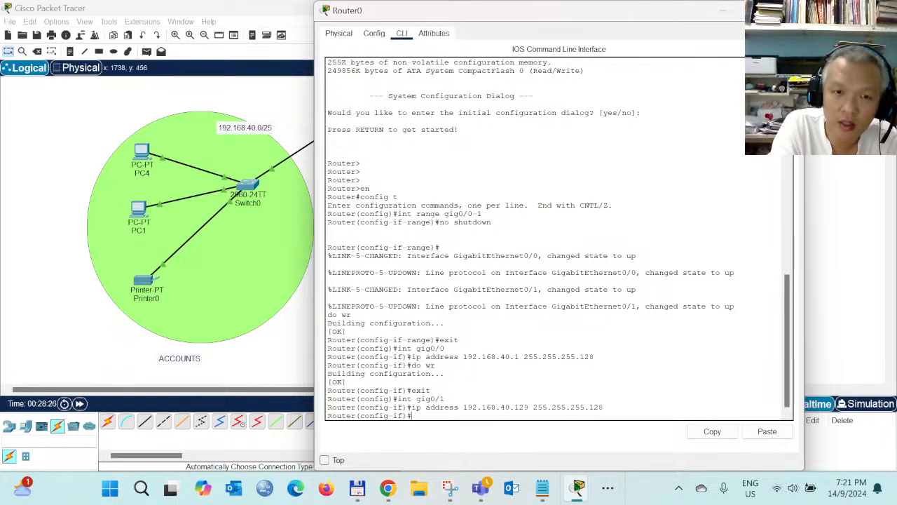
- Save the gig0/1 addressing with do wr and exit to global configuration mode
type("do wr")
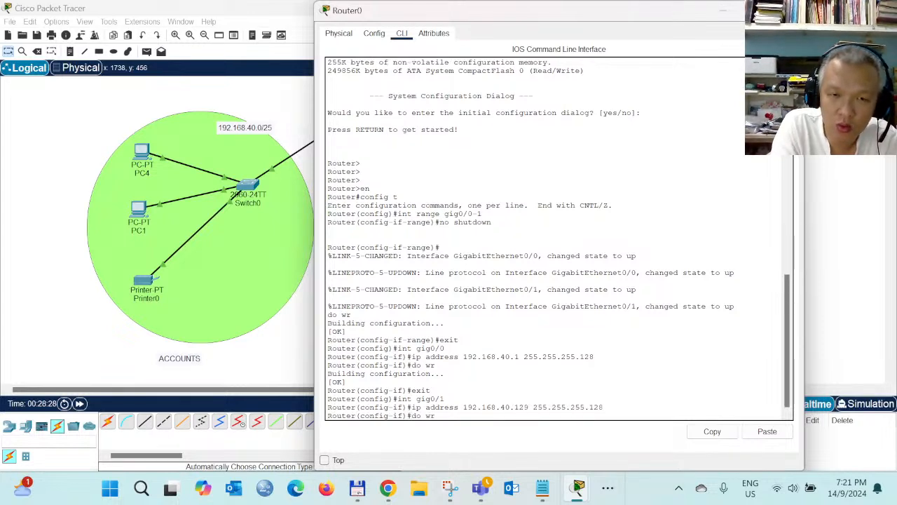
key("Return")
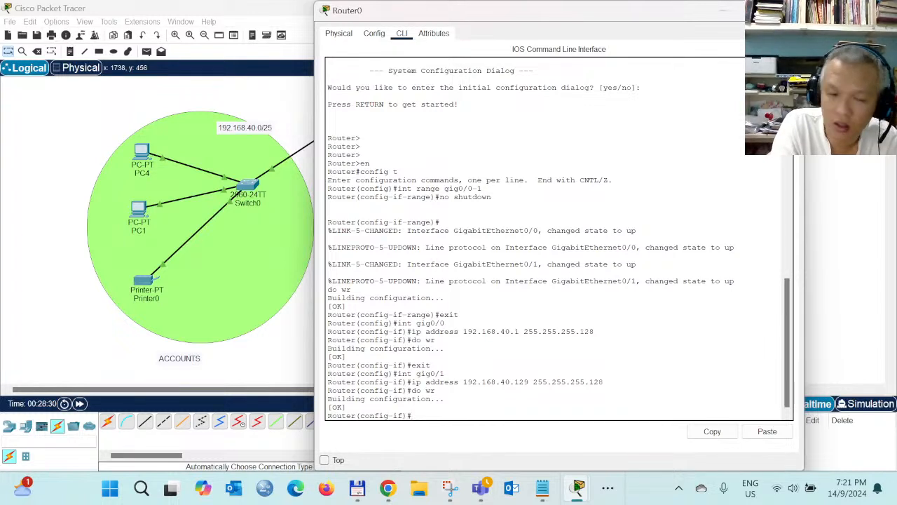
type("exit")
key("Return")
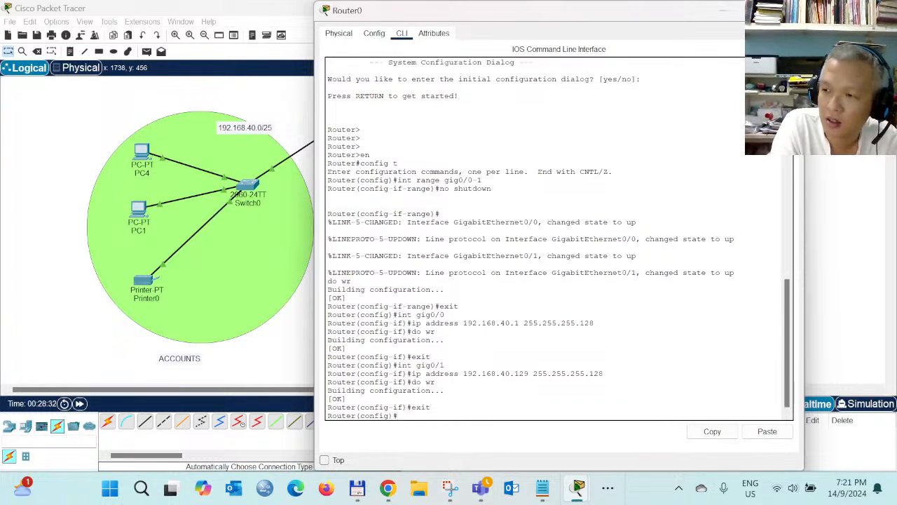
- Display the router's startup configuration with do sh start
type("do")
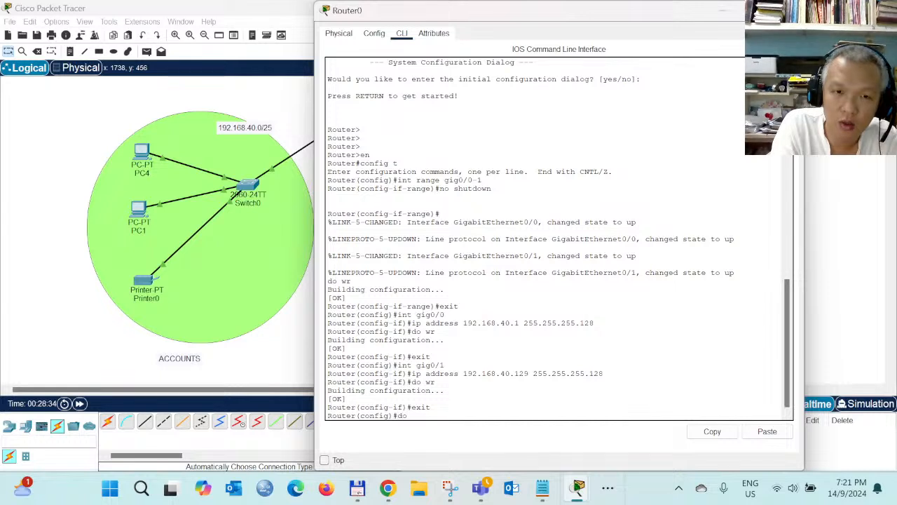
type(" show")
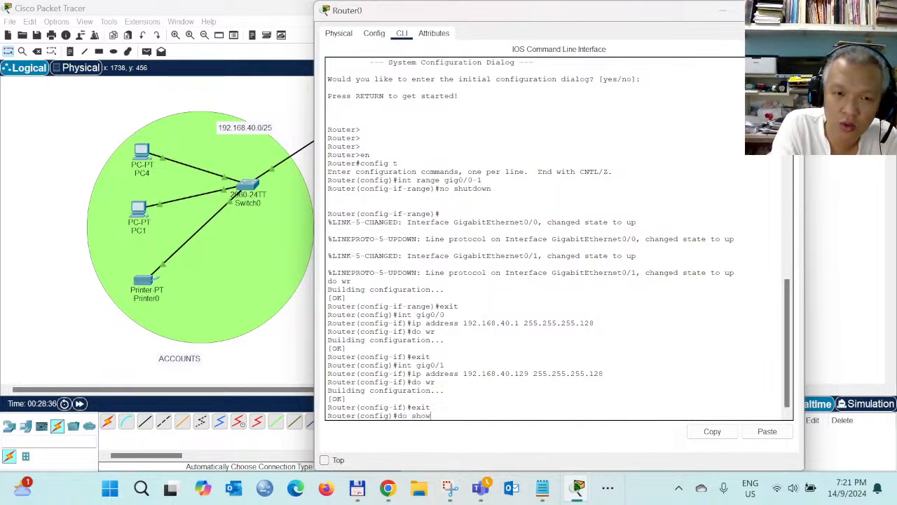
key("BackSpace")
key("BackSpace")
type("start")
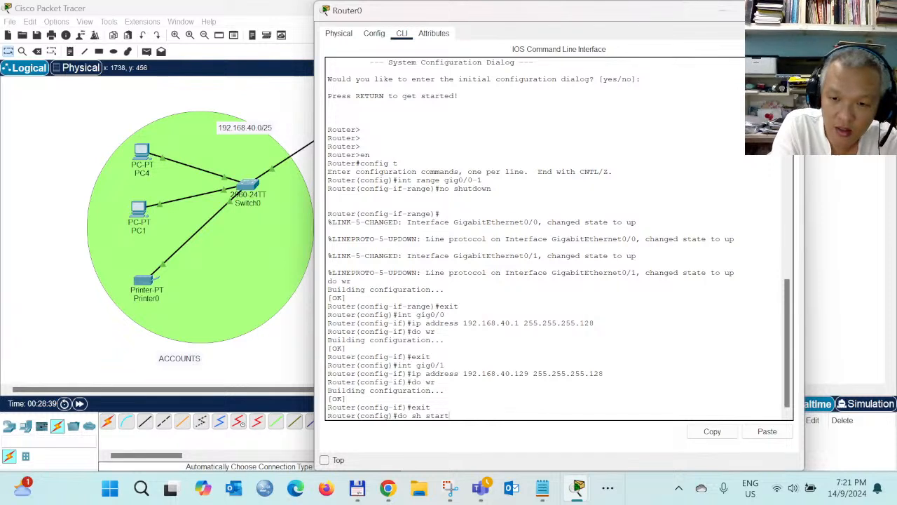
key("Return")
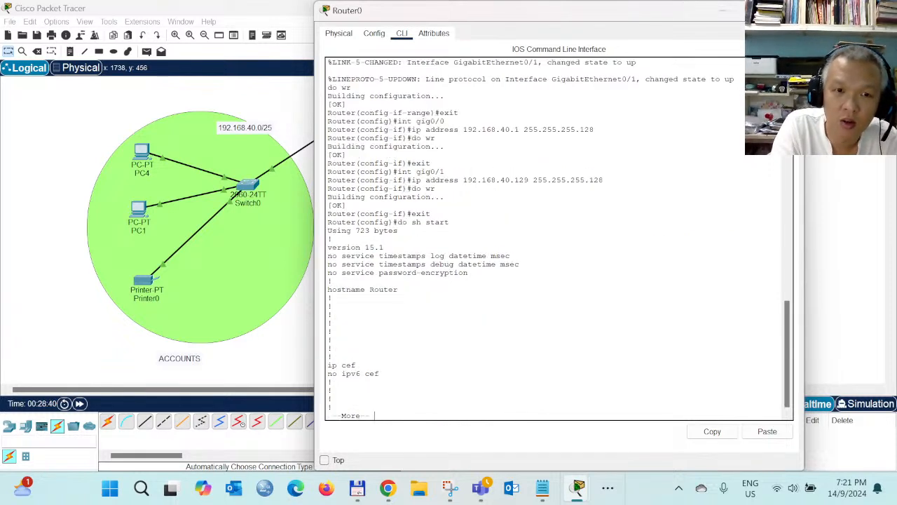
- Page through the startup configuration to examine the saved addresses of GigabitEthernet0/0 and GigabitEthernet0/1
key("Return")
key("Return")
key("Return")
key("Return")
key("Return")
key("Return")
key("Return")
key("Return")
key("Return")
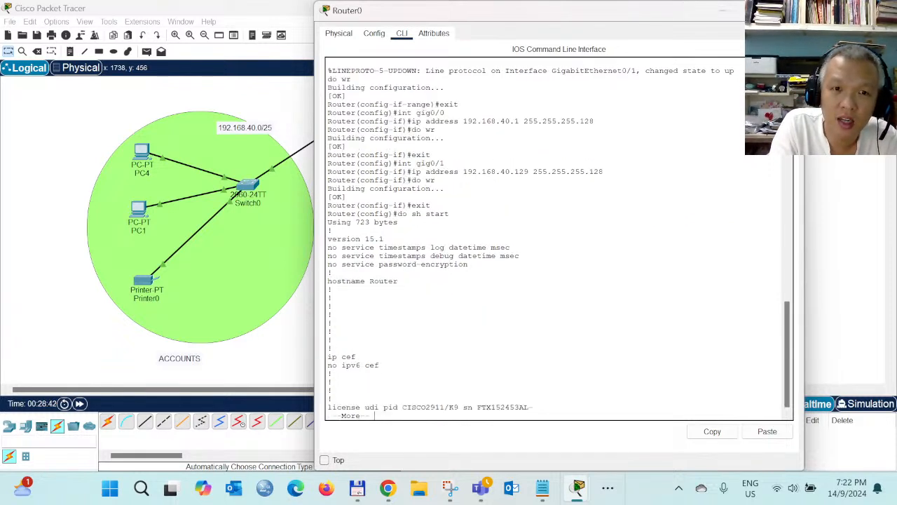
key("Return")
key("Return")
key("Return")
key("Return")
key("Return")
key("Return")
key("Return")
key("Return")
key("Return")
key("Return")
key("Return")
key("Return")
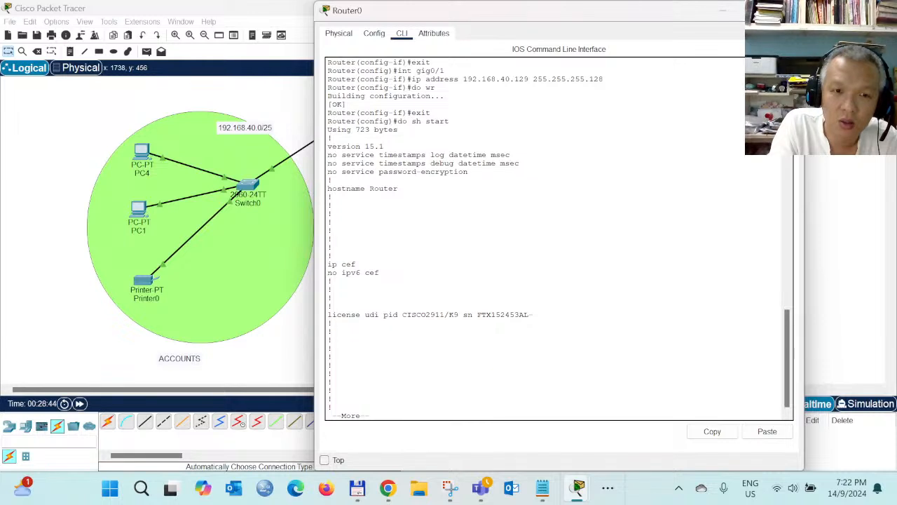
key("Return")
key("Return")
key("Return")
key("Return")
key("Return")
key("Return")
key("Return")
key("Return")
key("Return")
key("Return")
key("Return")
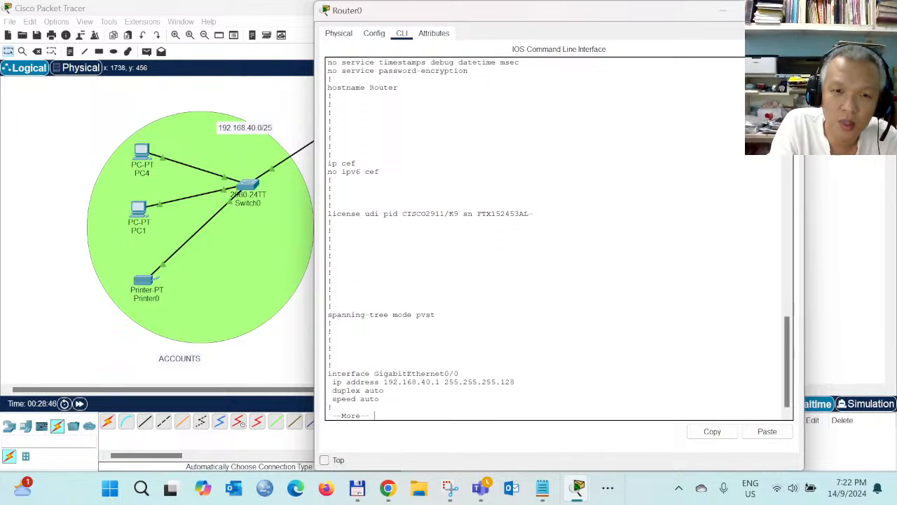
key("Return")
key("Return")
key("Return")
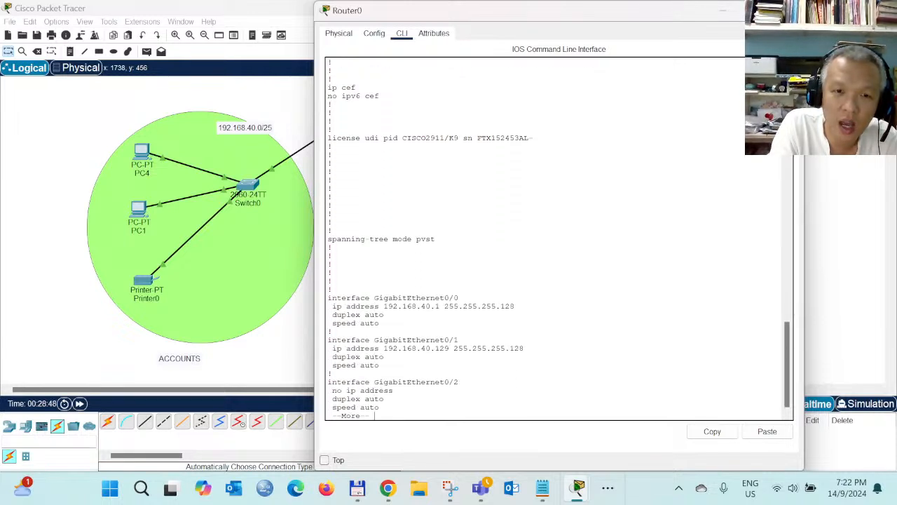
key("Return")
key("Return")
key("Return")
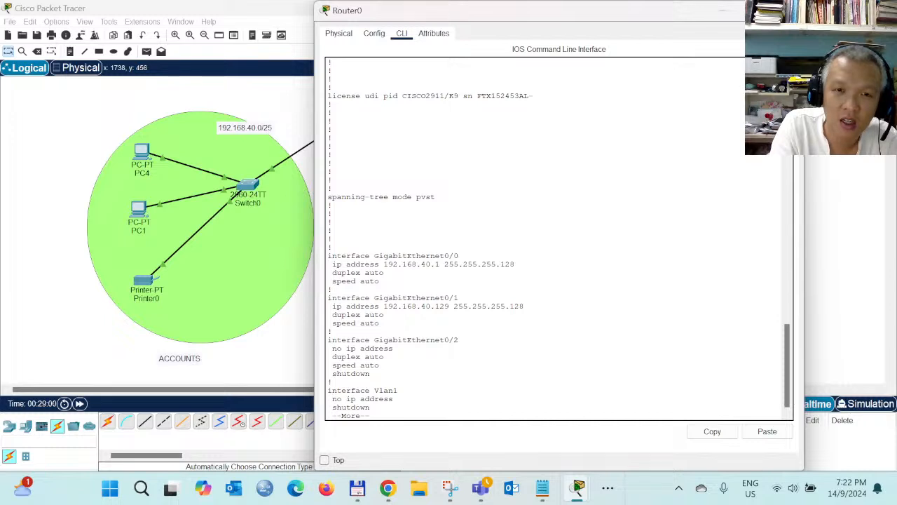
- Page through the rest of the router's startup configuration to its end and close the router window
key("Return")
key("Return")
key("Return")
key("Return")
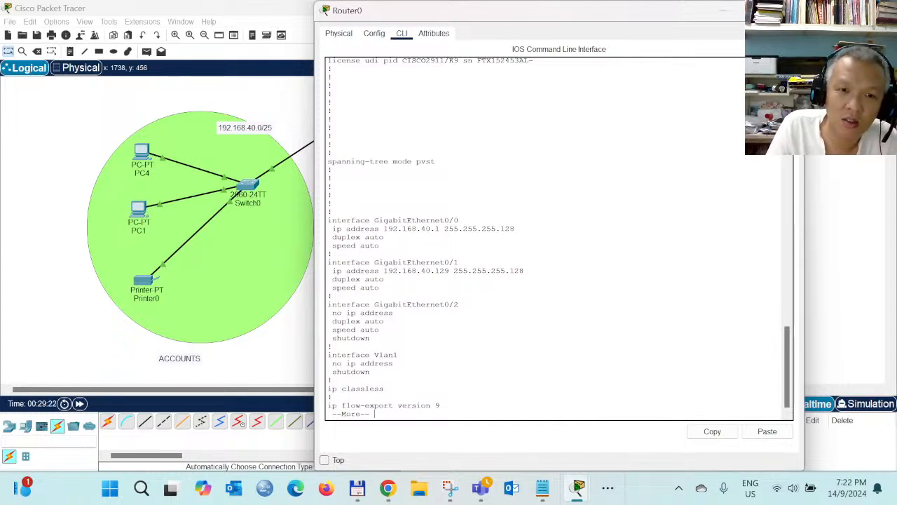
key("Return")
key("Return")
key("Return")
key("Return")
key("Return")
key("Return")
key("Return")
key("Return")
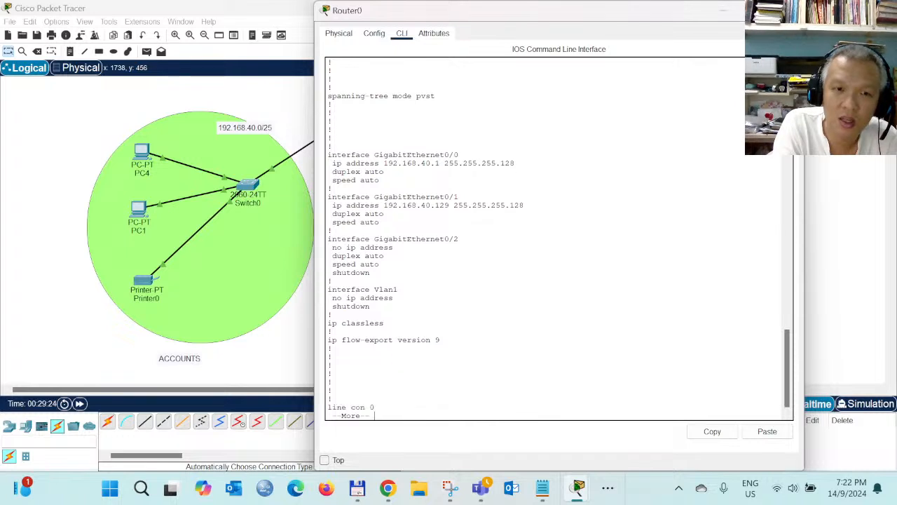
key("Return")
key("Return")
key("Return")
key("Return")
key("Return")
key("Return")
key("Return")
key("Return")
key("Return")
key("Return")
key("Return")
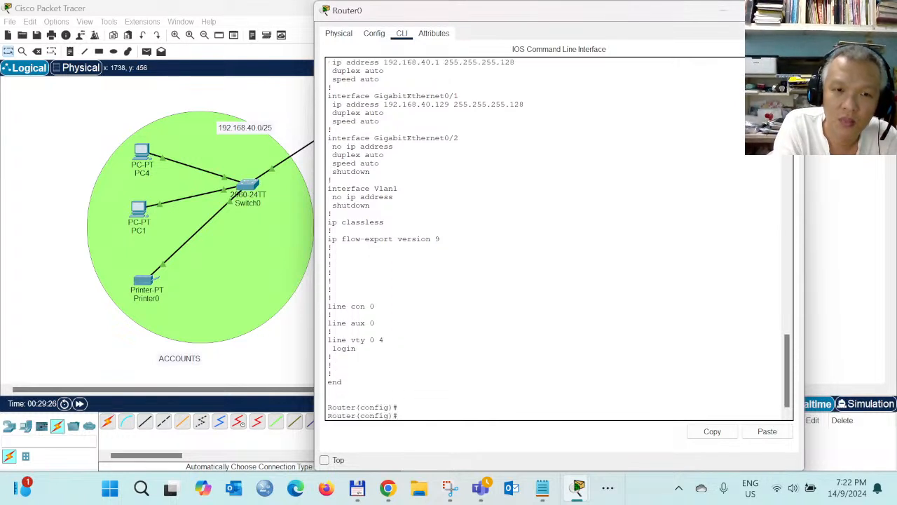
key("Return")
key("Return")
key("Return")
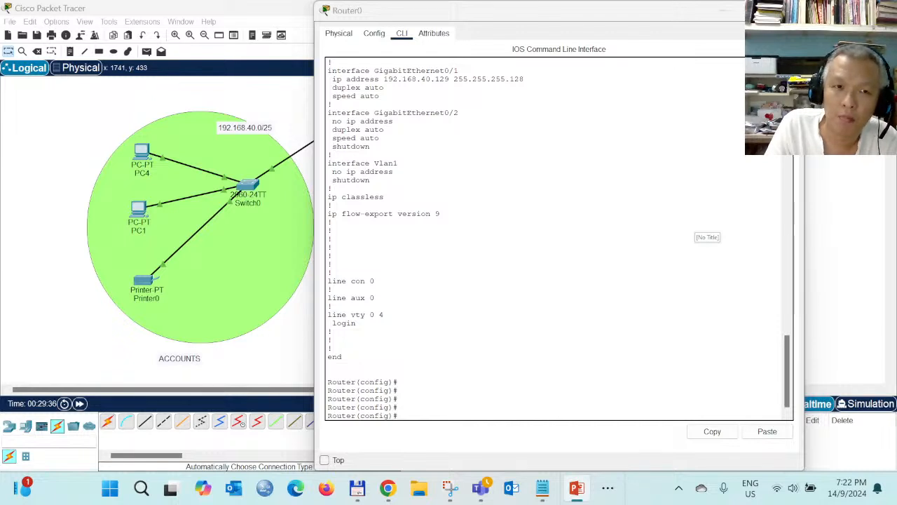
left_click(75, 118)
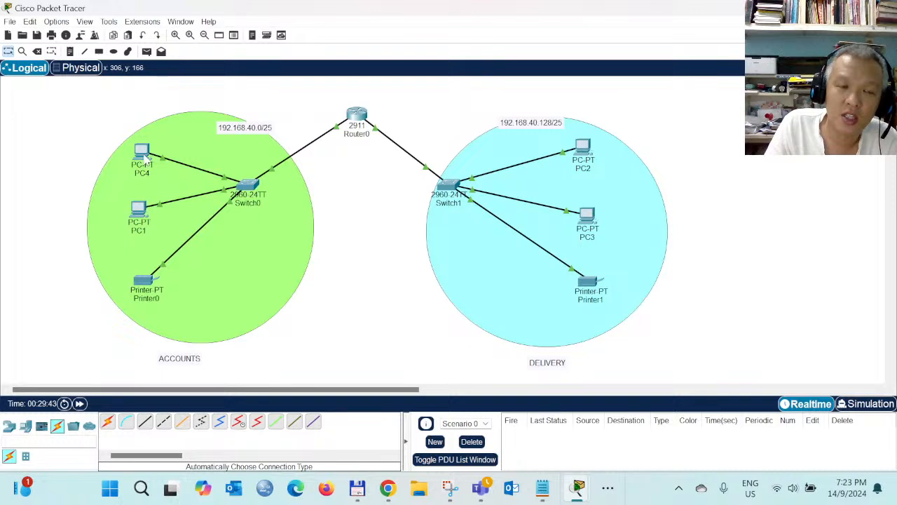
- Open PC4 and examine its physical network port, global settings and FastEthernet0 interface settings
mouse_move(144, 158)
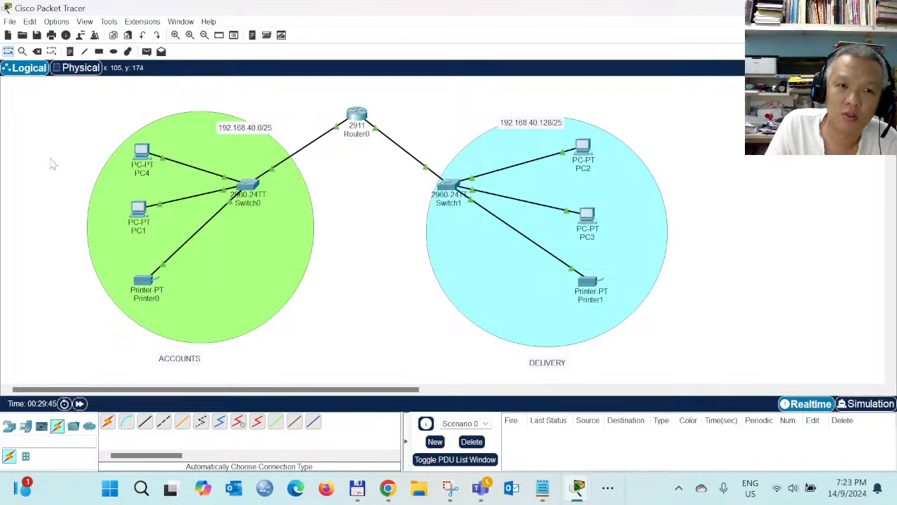
left_click(144, 158)
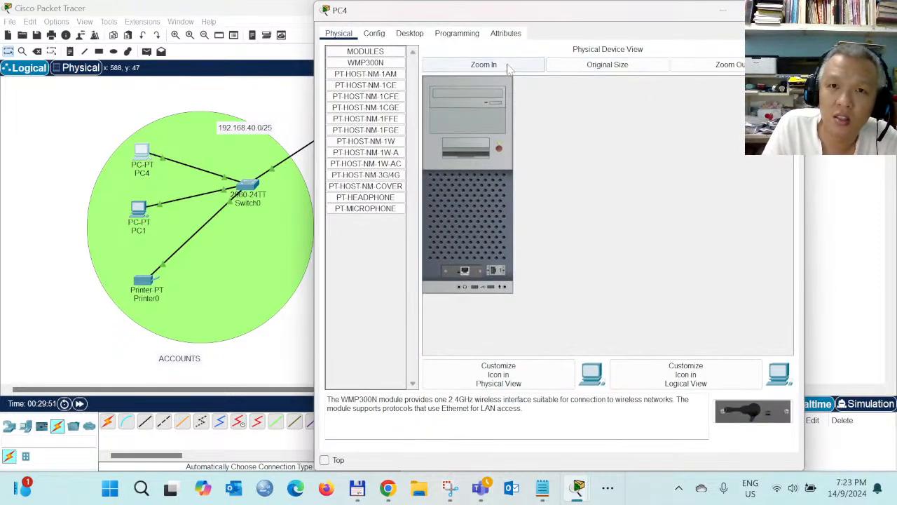
left_click(483, 64)
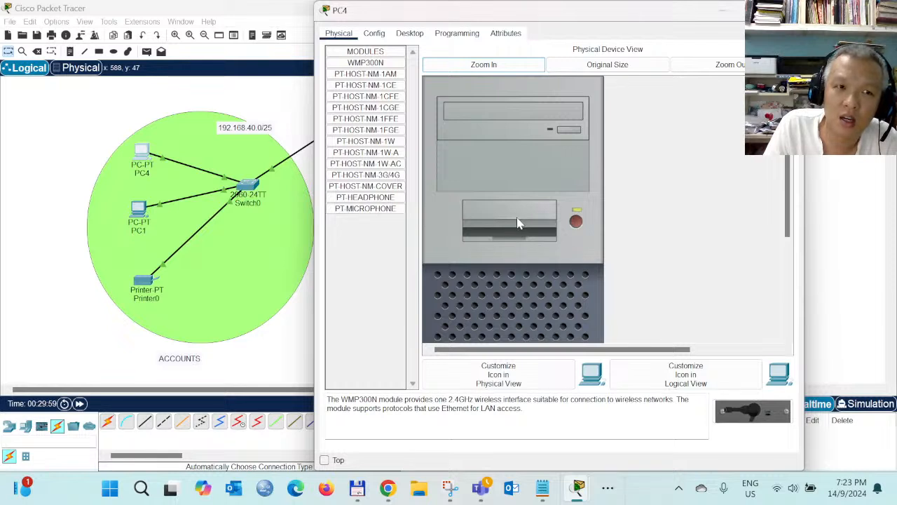
scroll(518, 223, "down", 5)
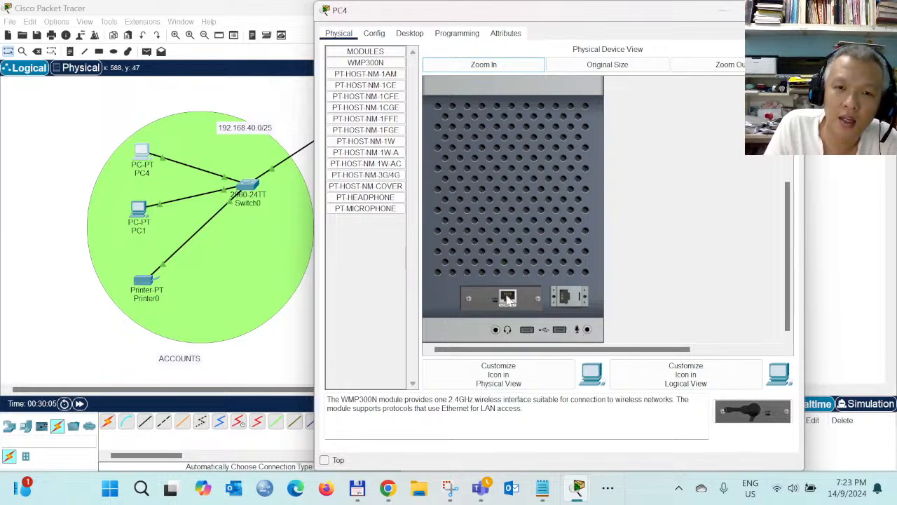
scroll(527, 293, "up", 5)
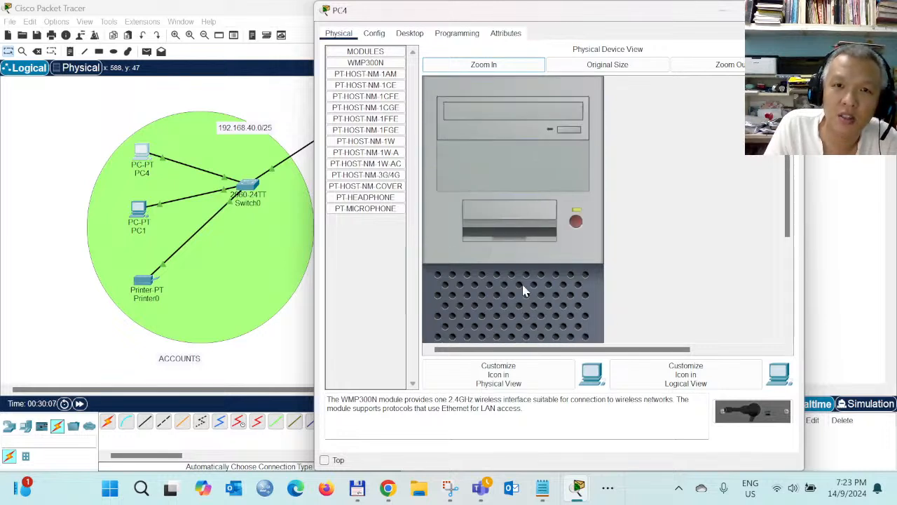
left_click(376, 34)
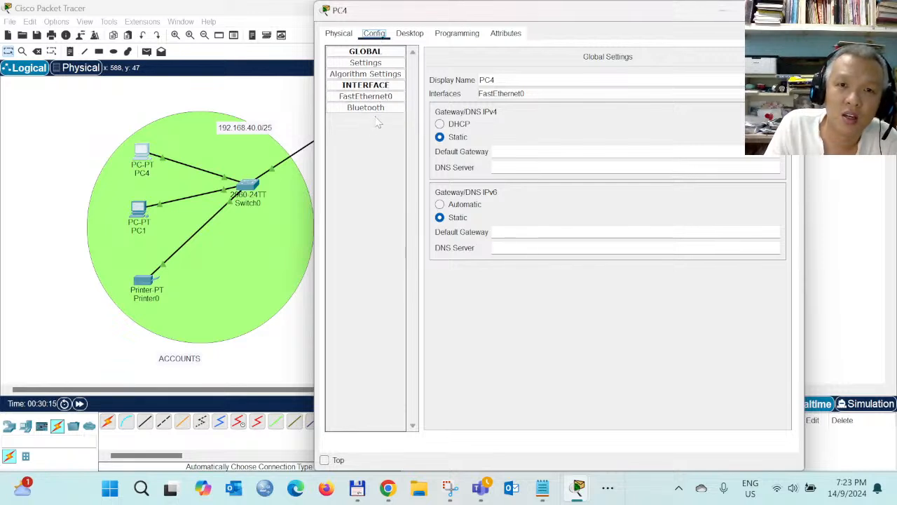
left_click(365, 96)
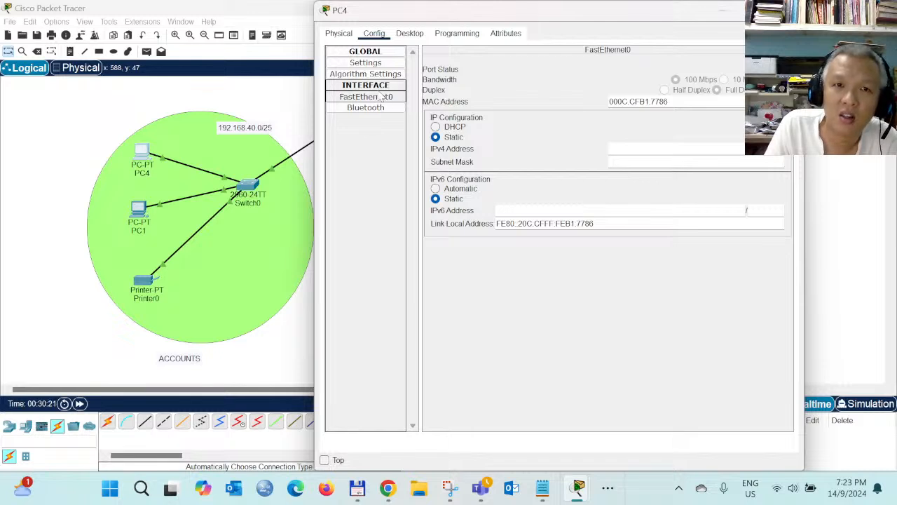
- In PC4's IP configuration, set the static IPv4 address to 192.168.40.2 and the subnet mask to 255.255.255.128
left_click(410, 35)
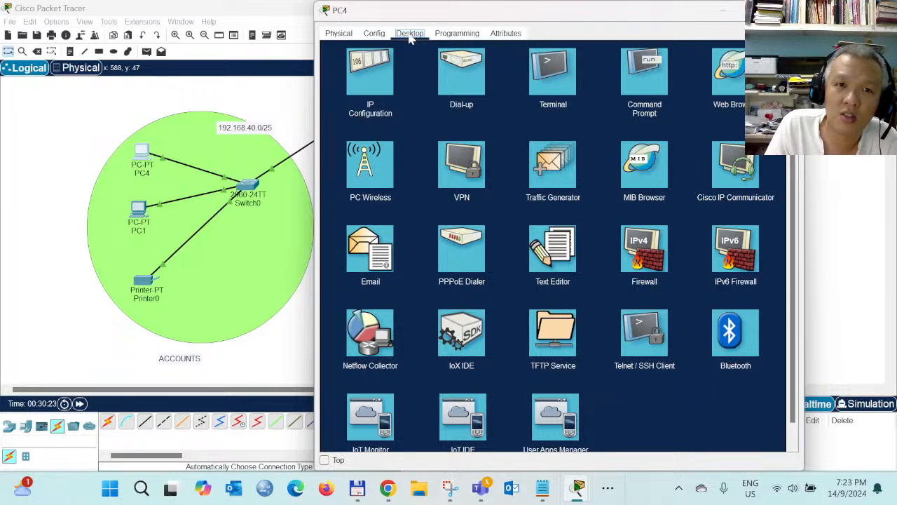
left_click(380, 79)
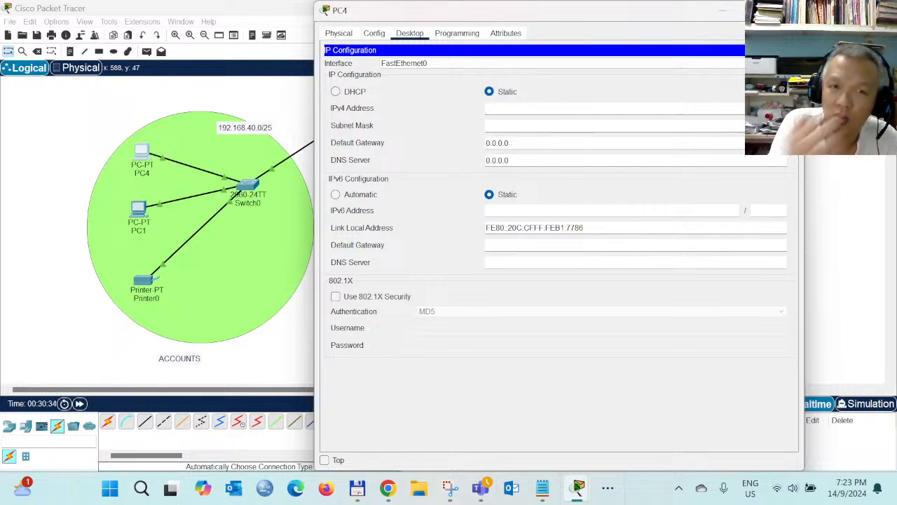
type("192.")
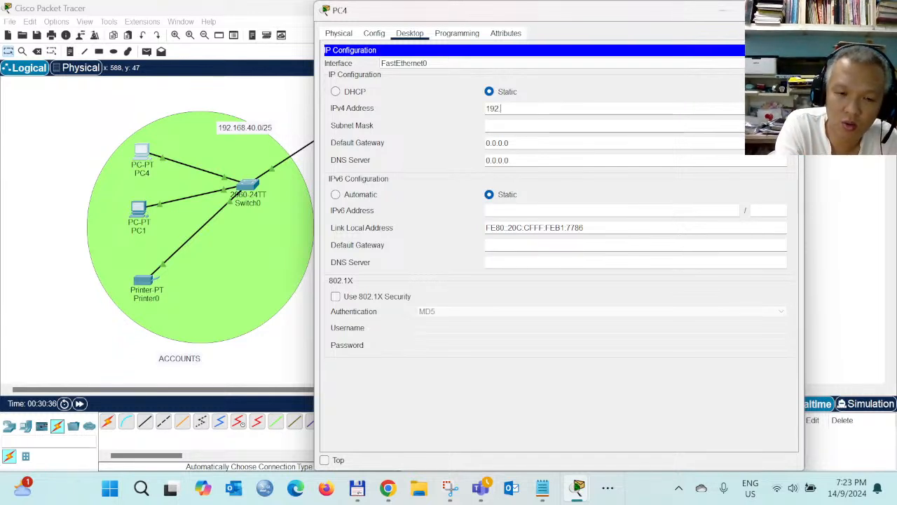
type("168.40.2")
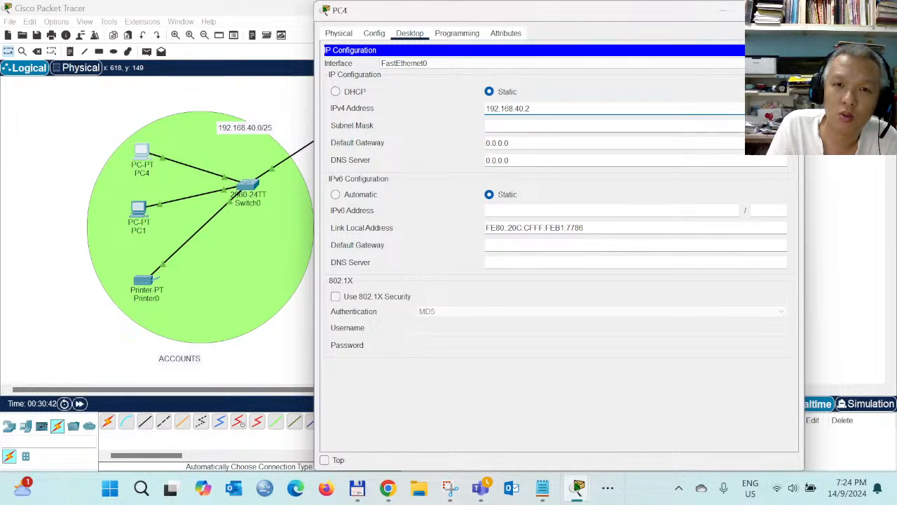
left_click(510, 125)
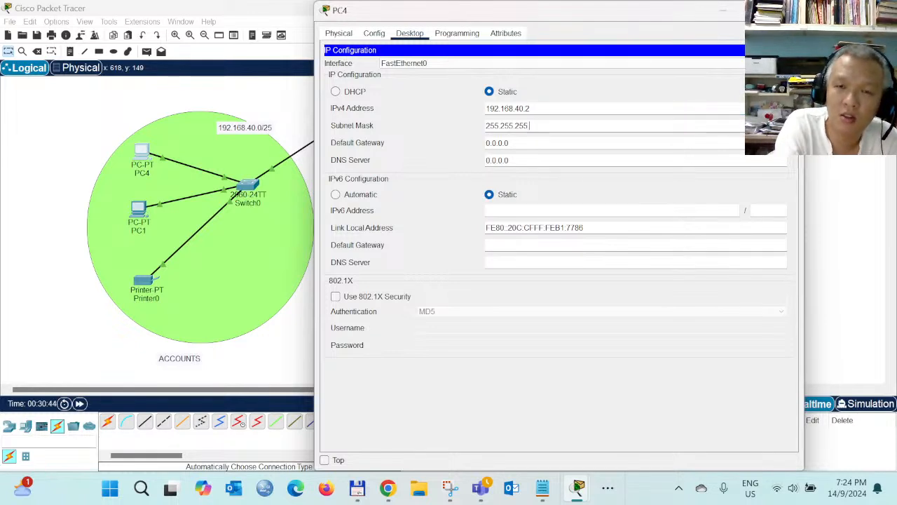
type("128")
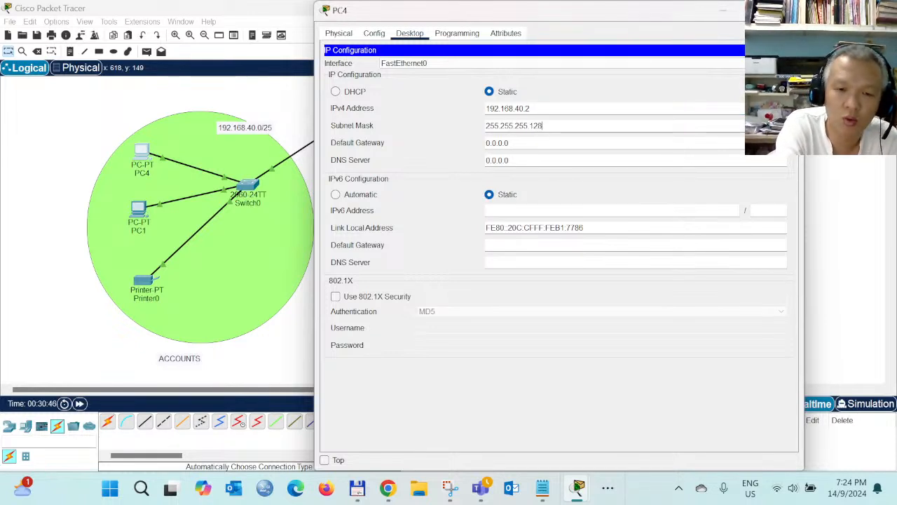
- Set PC4's default gateway to 192.168.40.1 and close its window
left_click(510, 143)
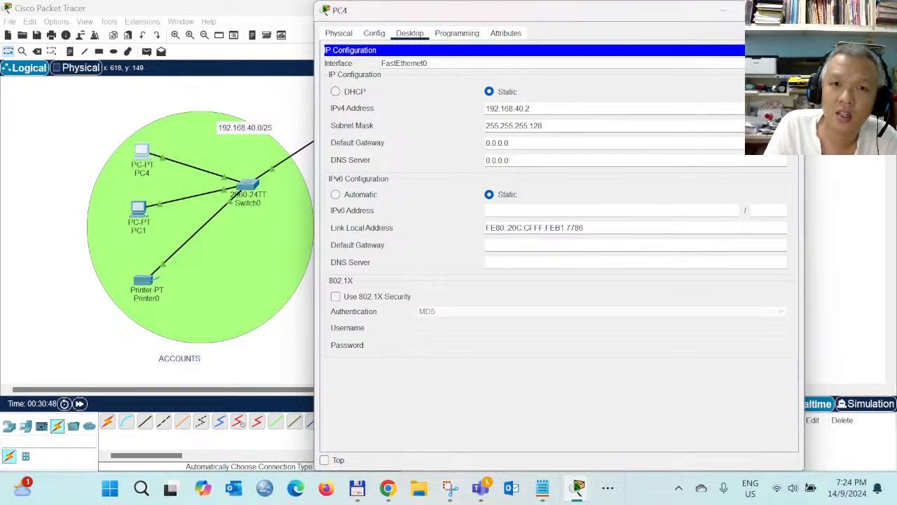
left_click_drag(518, 143, 493, 143)
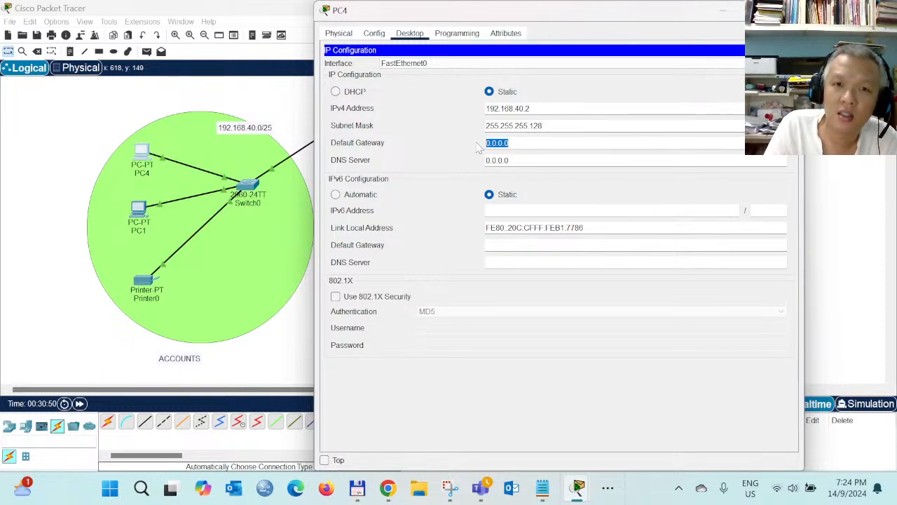
type("192.16")
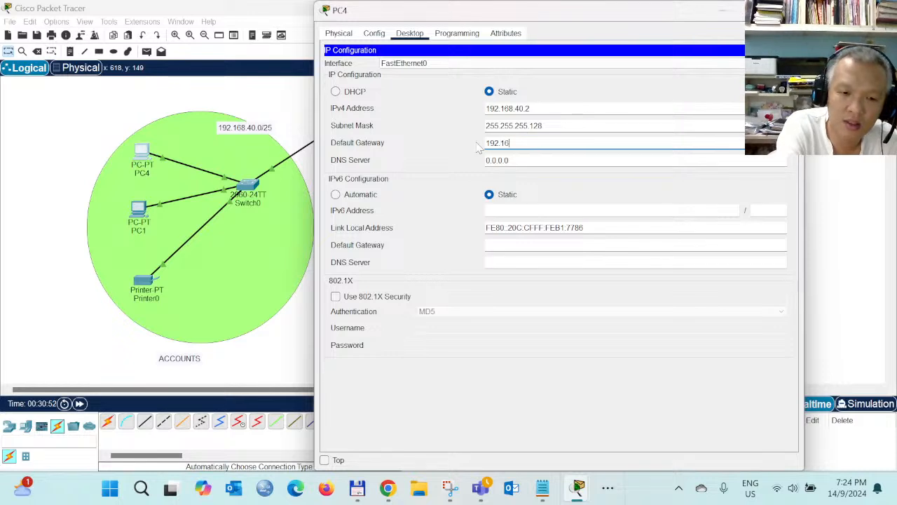
type("8.40.1")
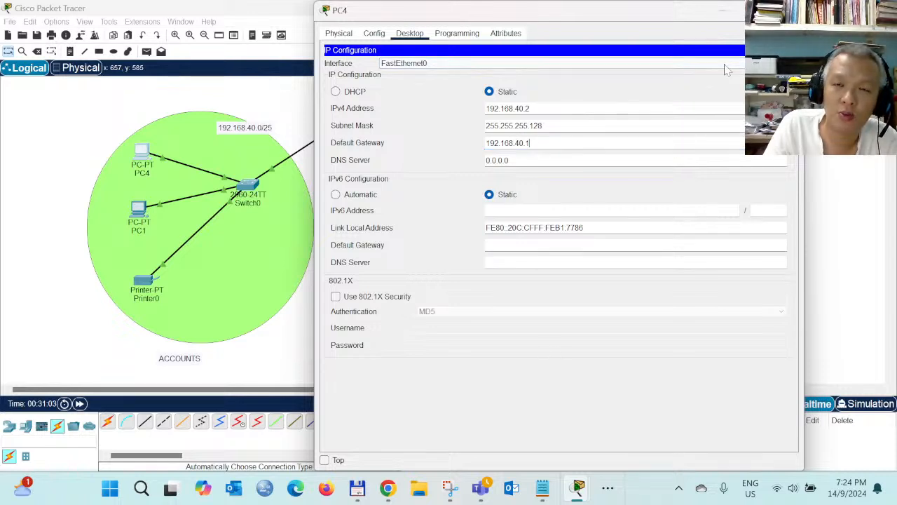
left_click(287, 360)
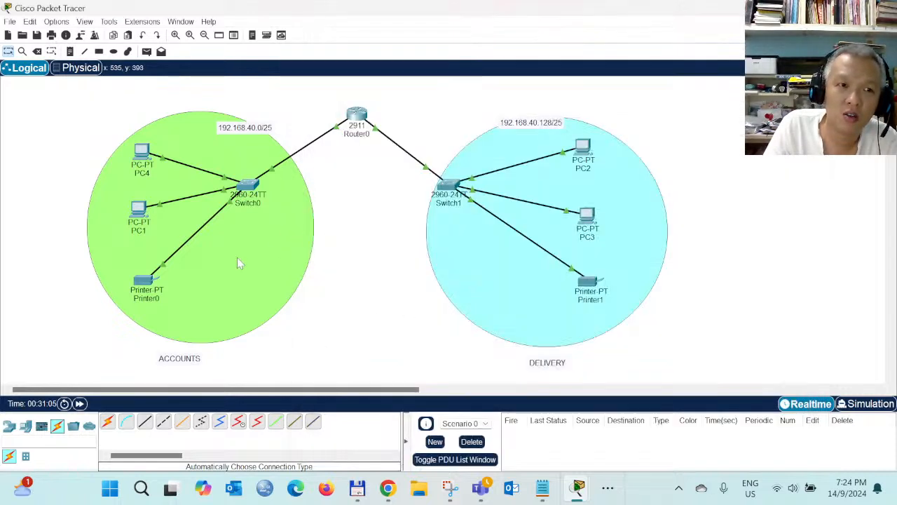
- In PC1's IP configuration, set the static IPv4 address to 192.168.40.3 and the subnet mask to 255.255.255.128
left_click(140, 214)
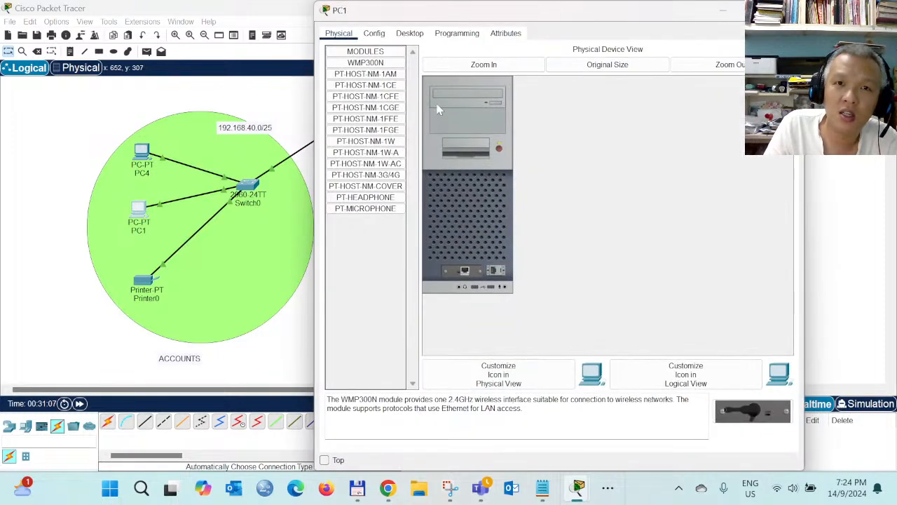
left_click(383, 36)
left_click(410, 34)
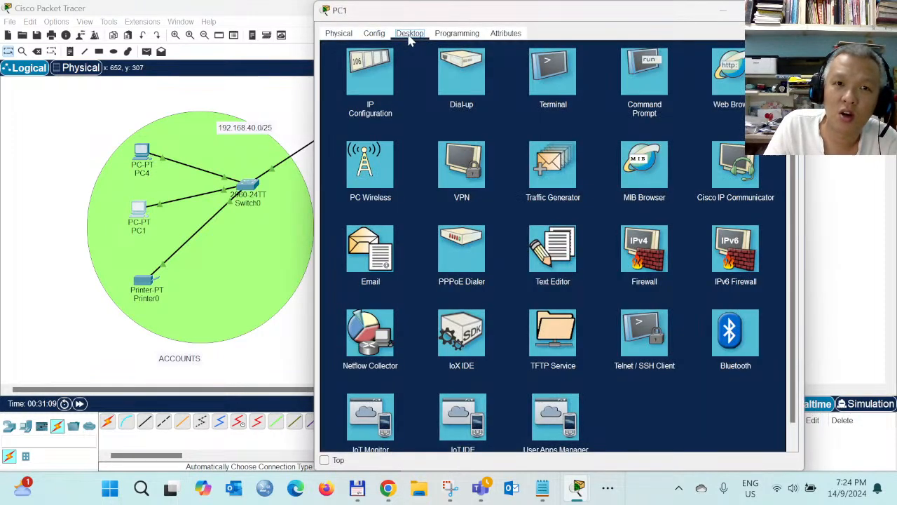
left_click(371, 82)
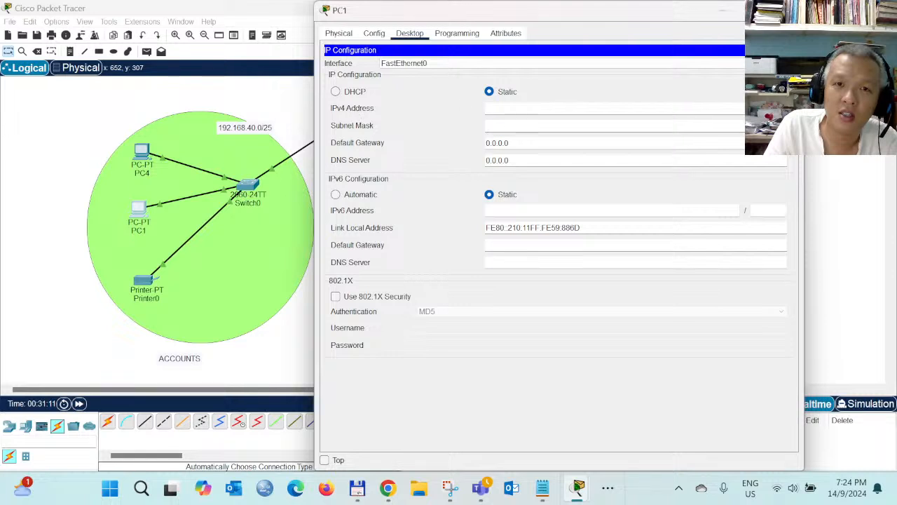
type("192")
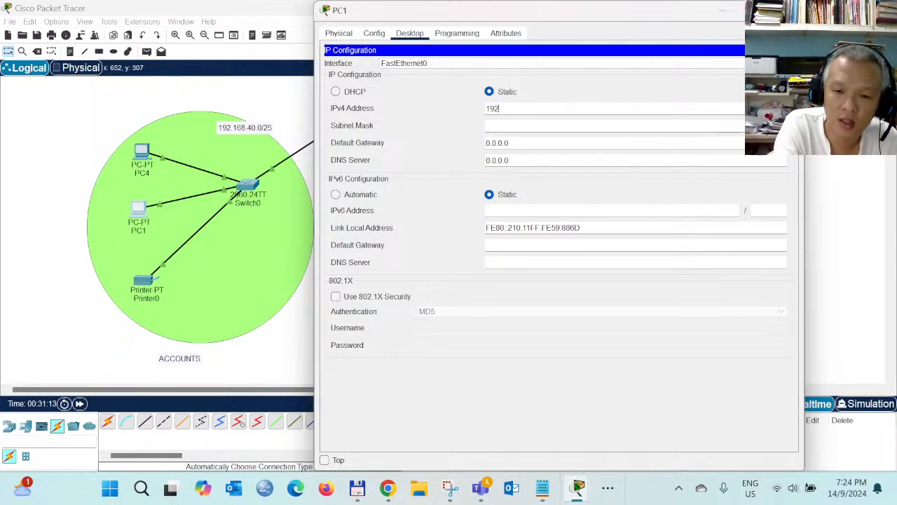
type(".168.40.3")
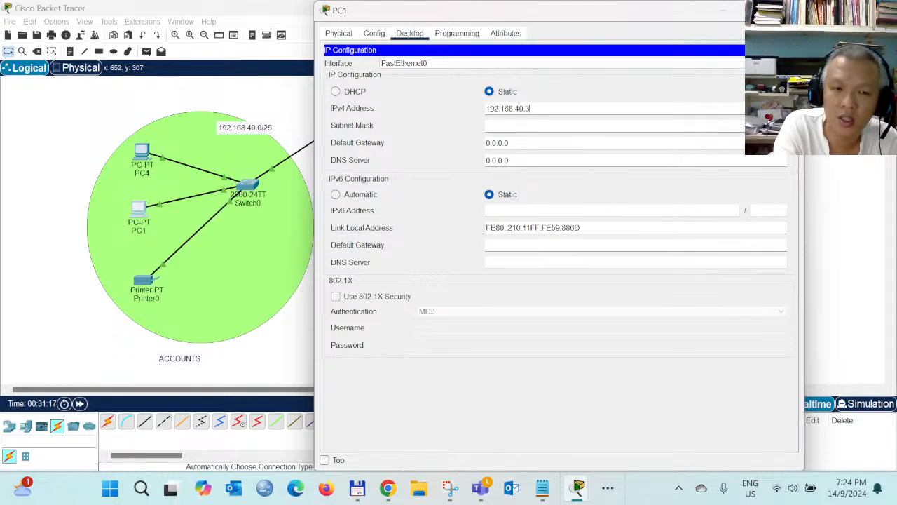
left_click(512, 126)
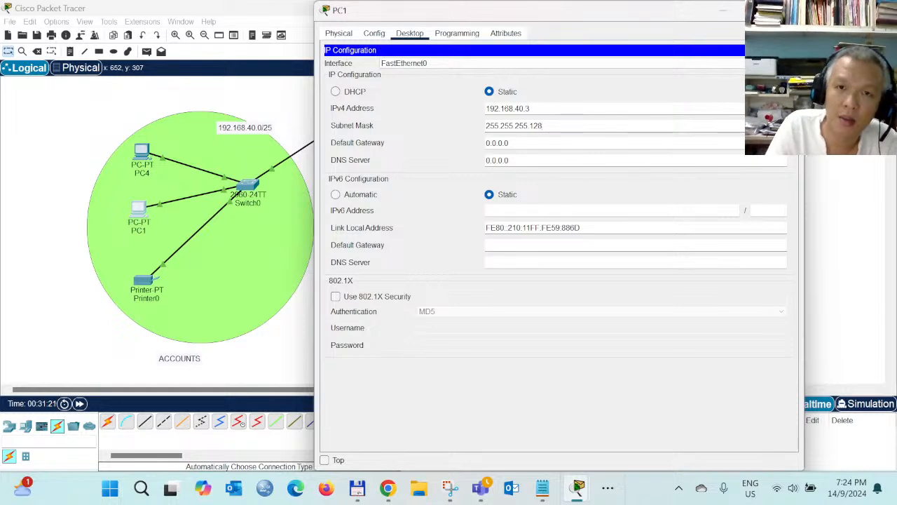
key("BackSpace")
type("128")
- Set PC1's default gateway to 192.168.40.1 and close its window
key("Tab")
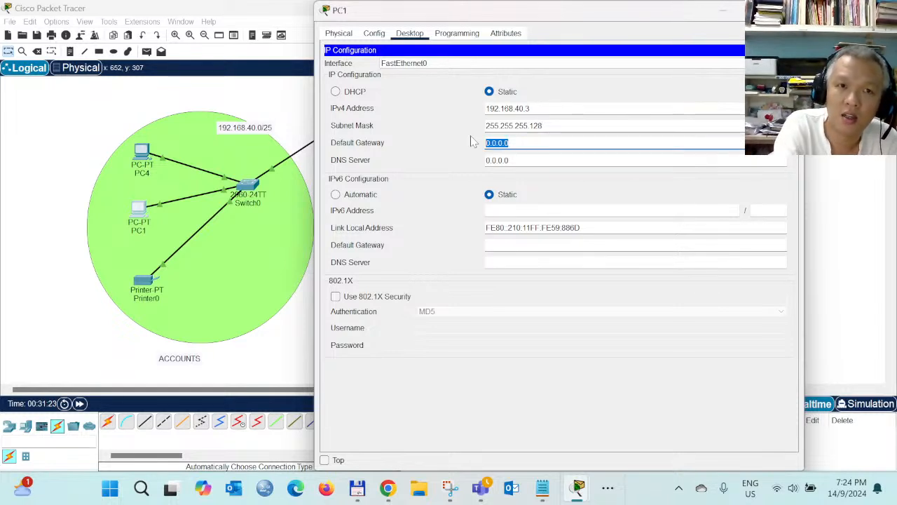
type("192.168")
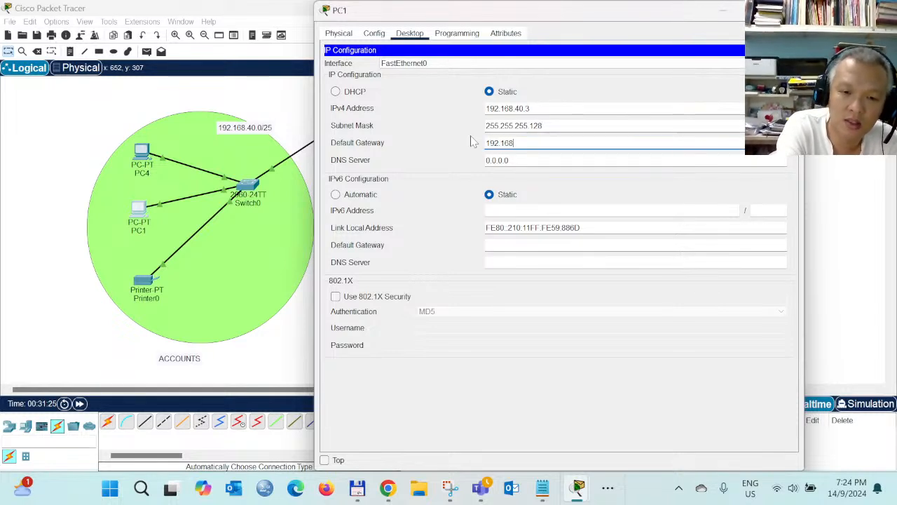
type(".40.1")
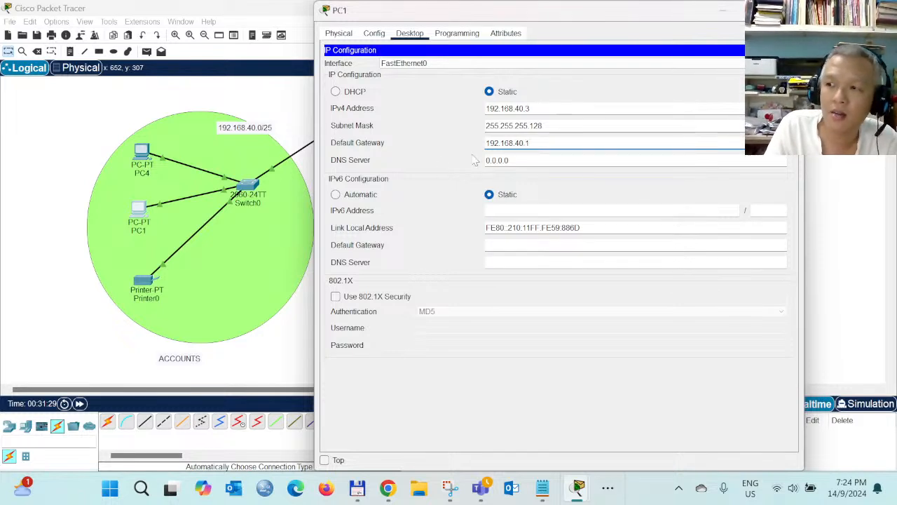
left_click(431, 150)
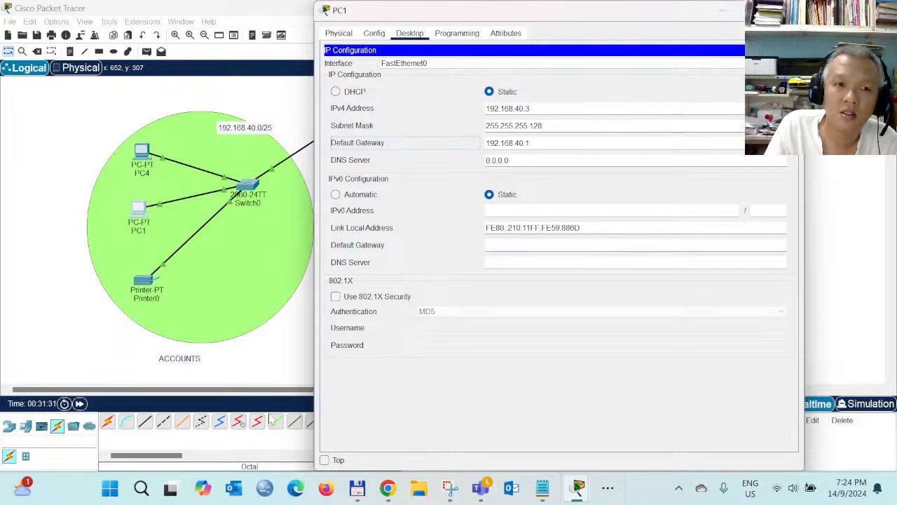
left_click(788, 11)
- Open Printer0 and examine its physical view, attributes, global settings and FastEthernet0 interface for the addressing fields
left_click(145, 282)
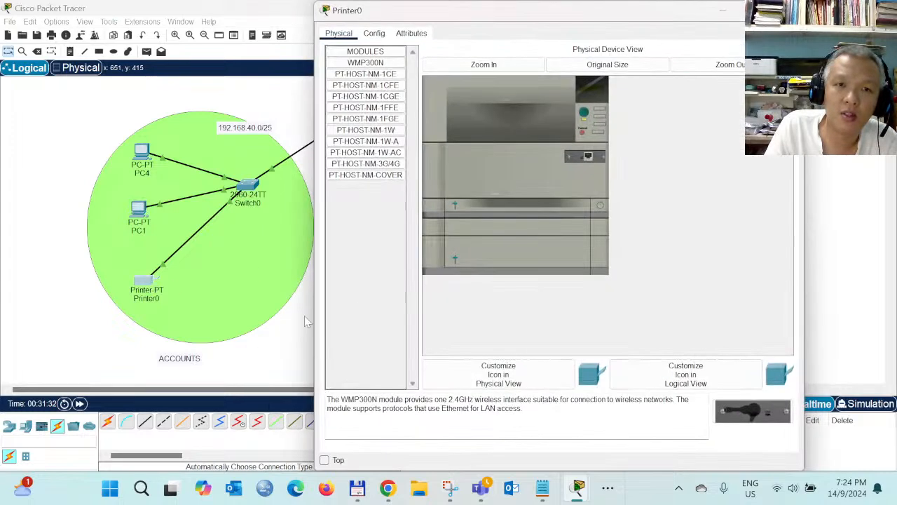
left_click(373, 35)
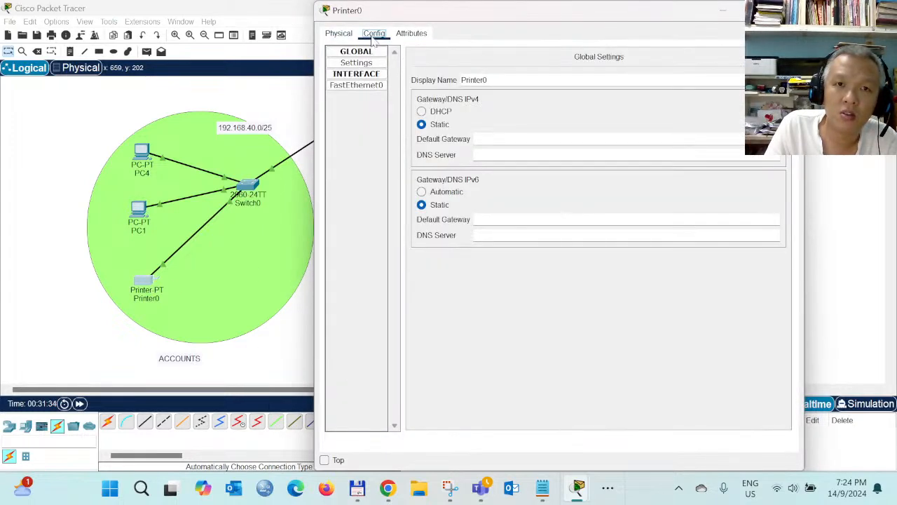
left_click(402, 34)
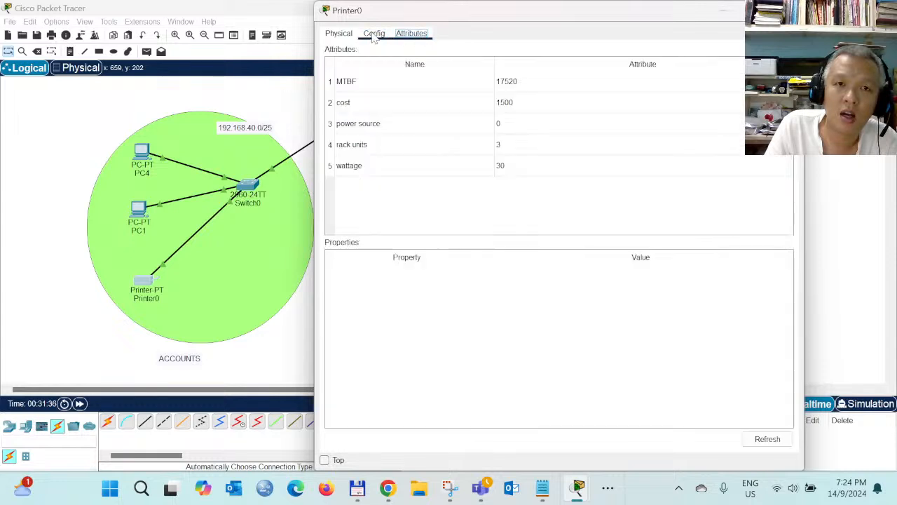
left_click(374, 35)
left_click(337, 35)
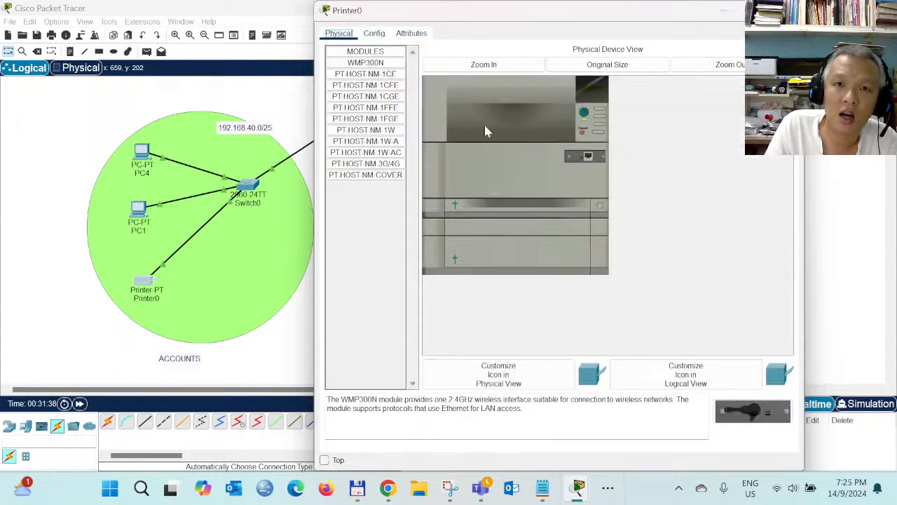
left_click(501, 66)
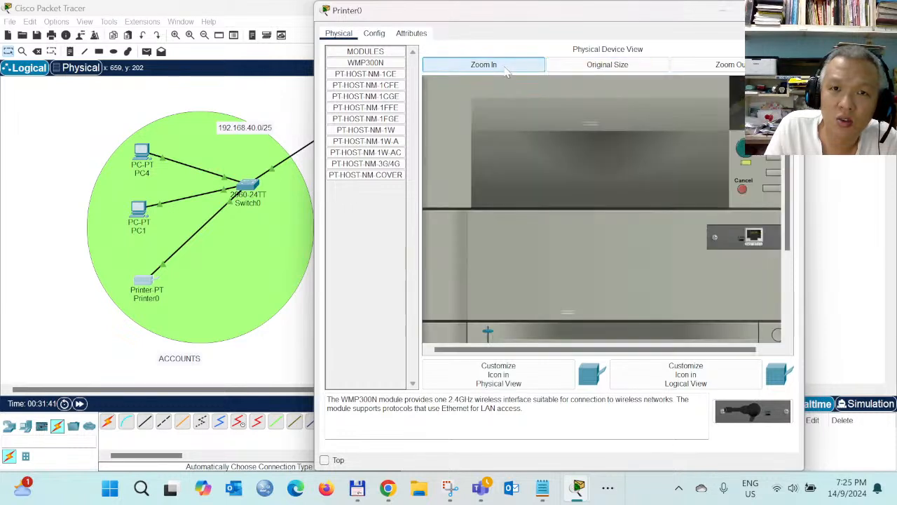
left_click(595, 65)
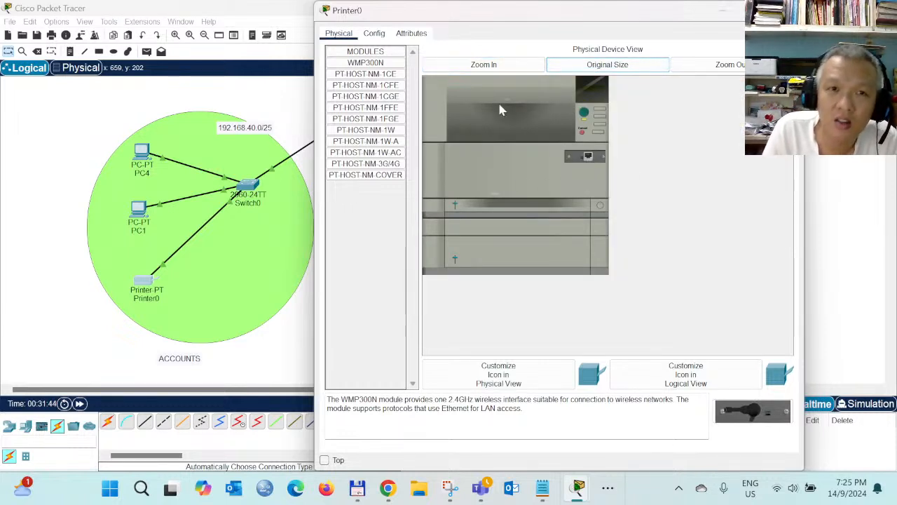
left_click(375, 35)
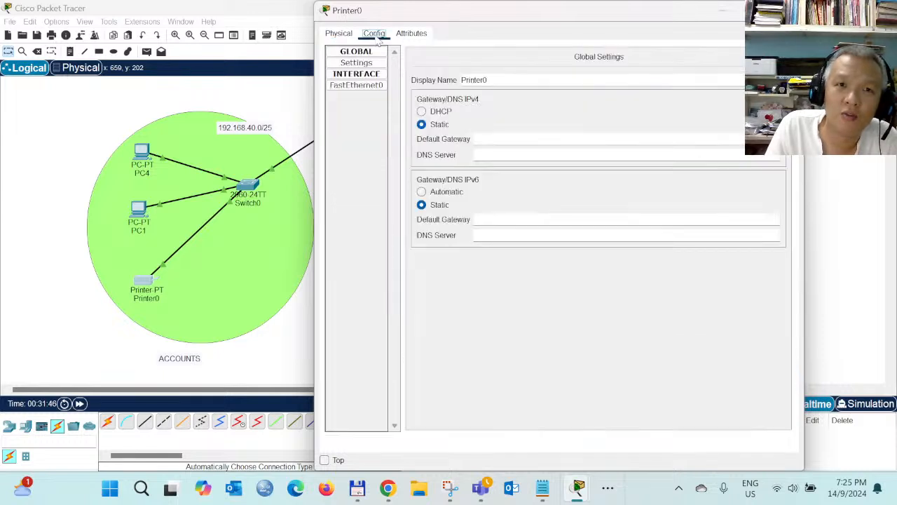
left_click(357, 85)
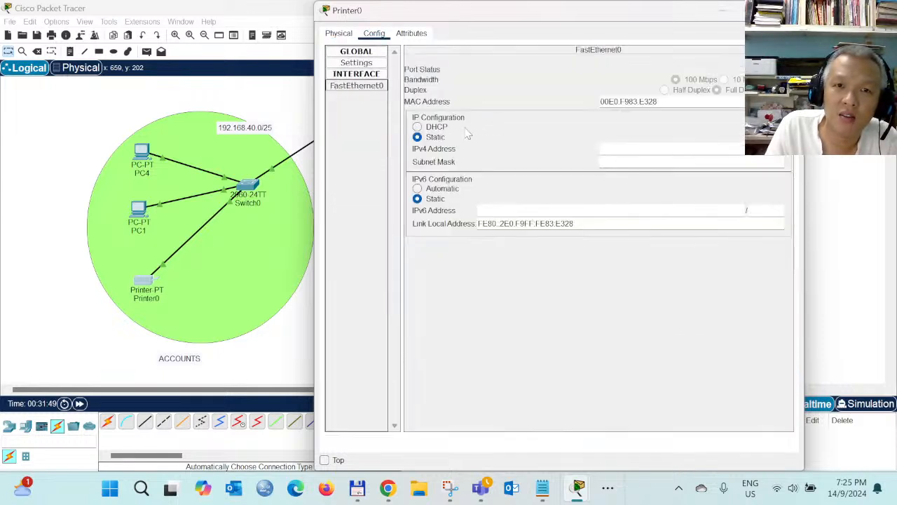
left_click(363, 68)
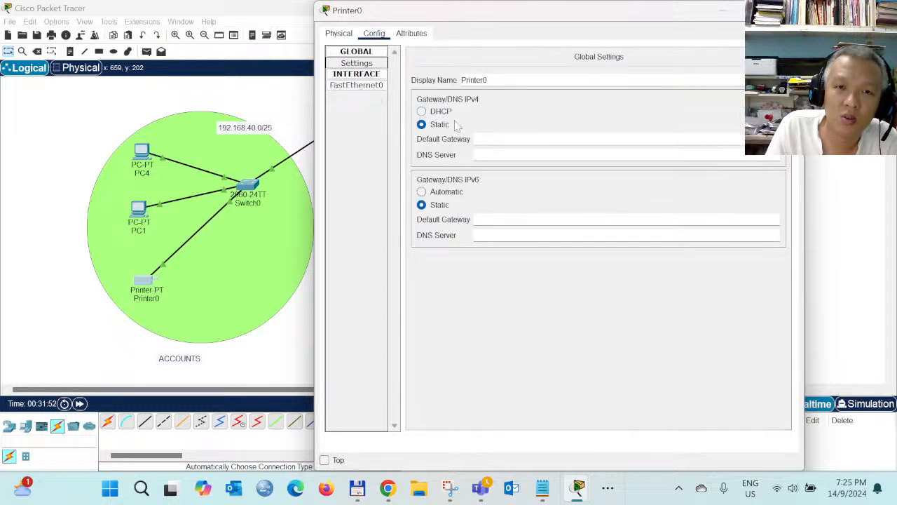
left_click(490, 139)
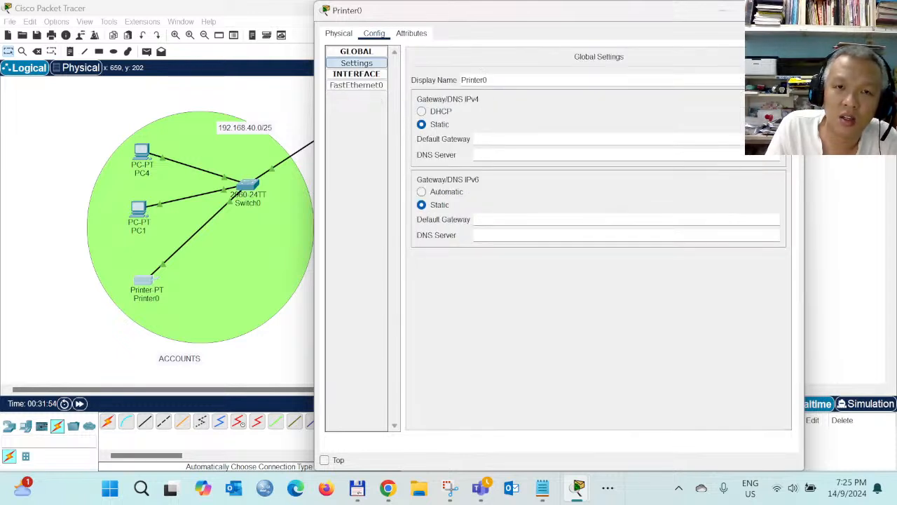
- On Printer0's FastEthernet0 interface, set the static IPv4 address to 192.168.40.4 and the subnet mask to 255.255.255.128
left_click(357, 85)
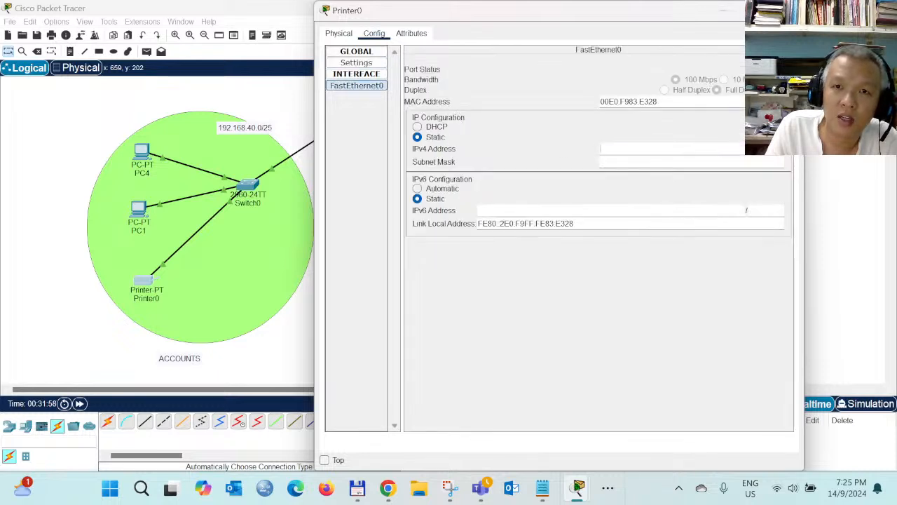
left_click(601, 150)
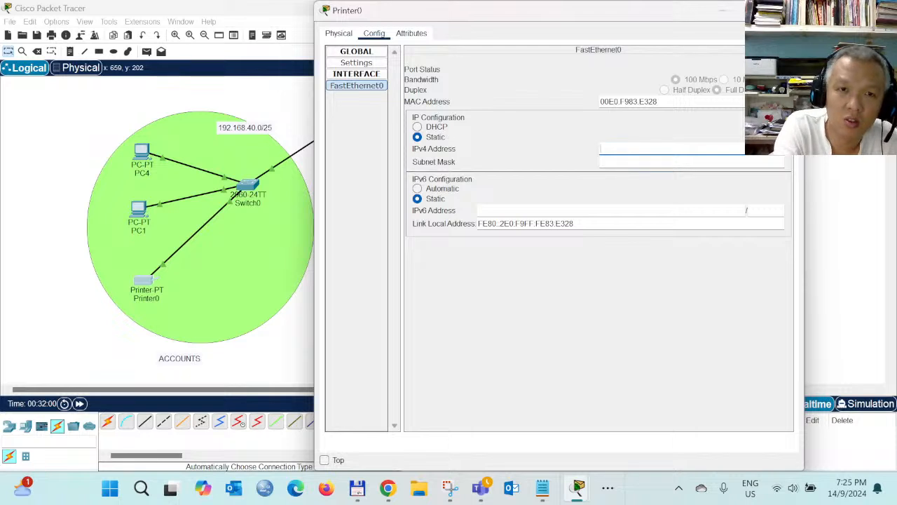
type("192.16")
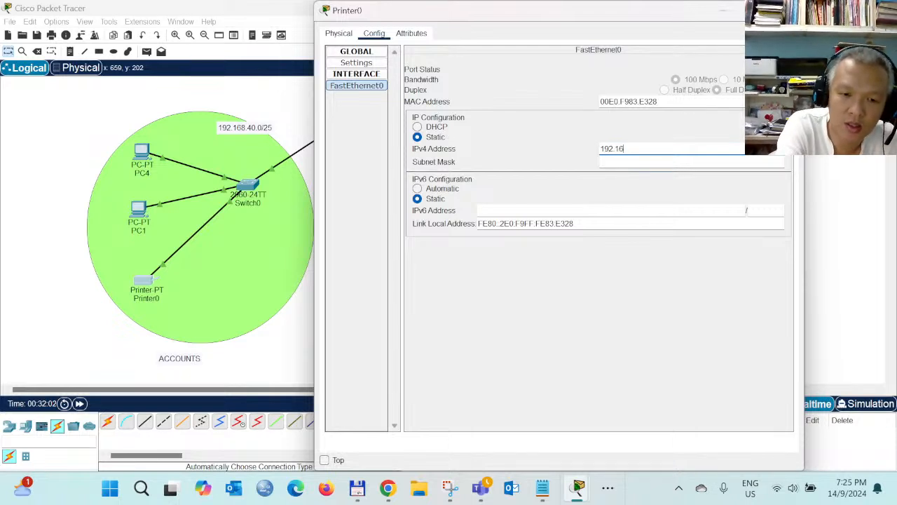
type("8.40.4")
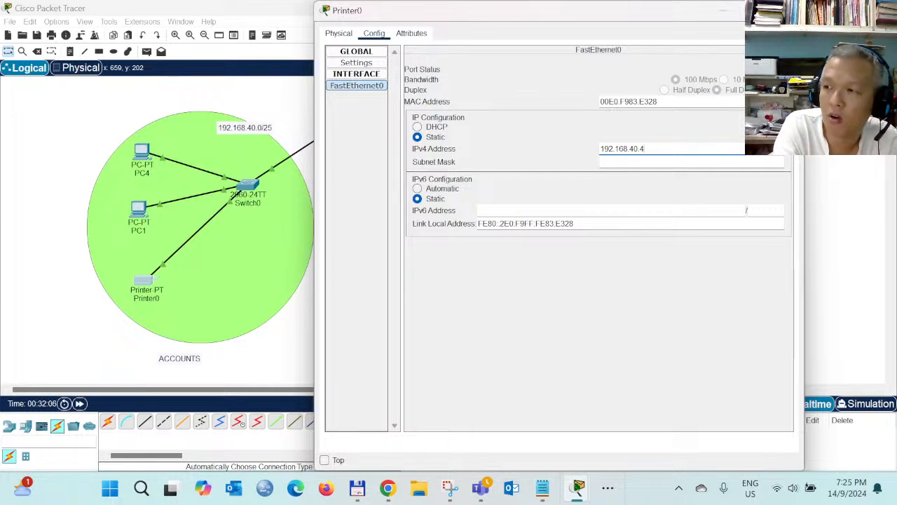
key("Tab")
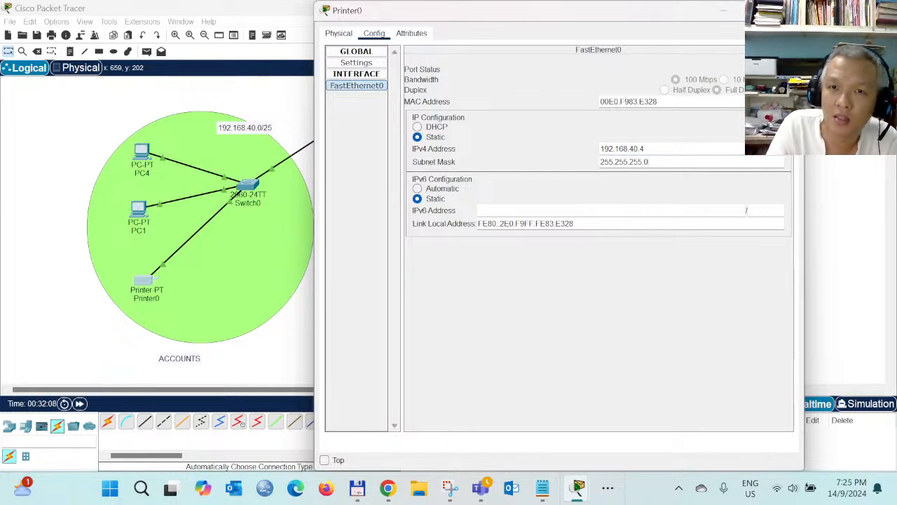
type("128")
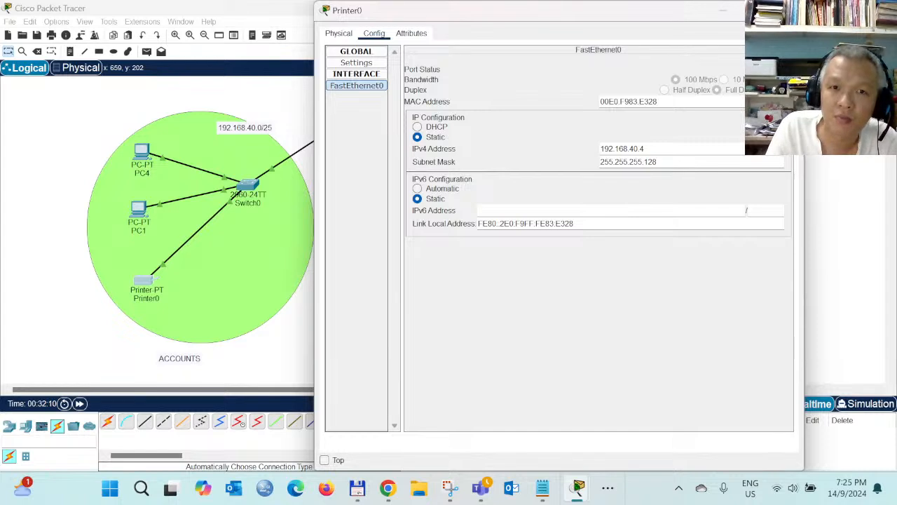
- Set Printer0's IPv4 default gateway to 192.168.40.1 in its global settings and close its window
left_click(356, 63)
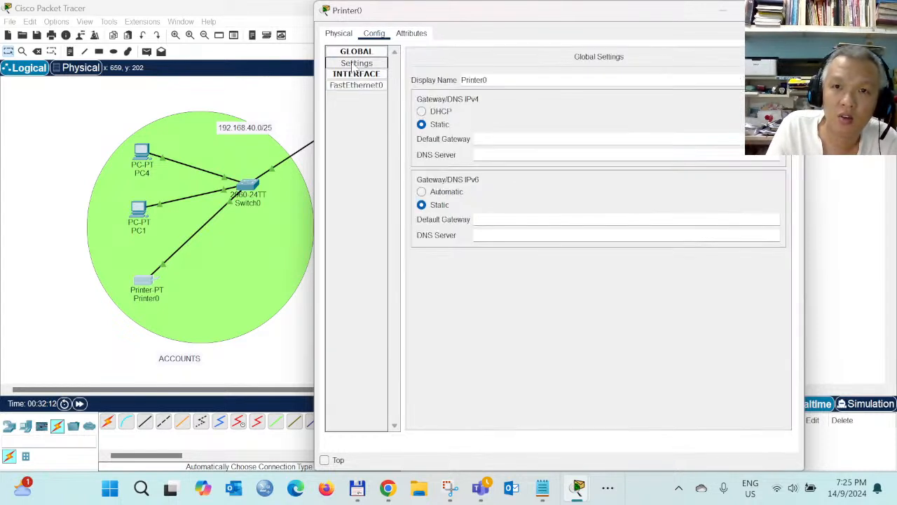
left_click(491, 139)
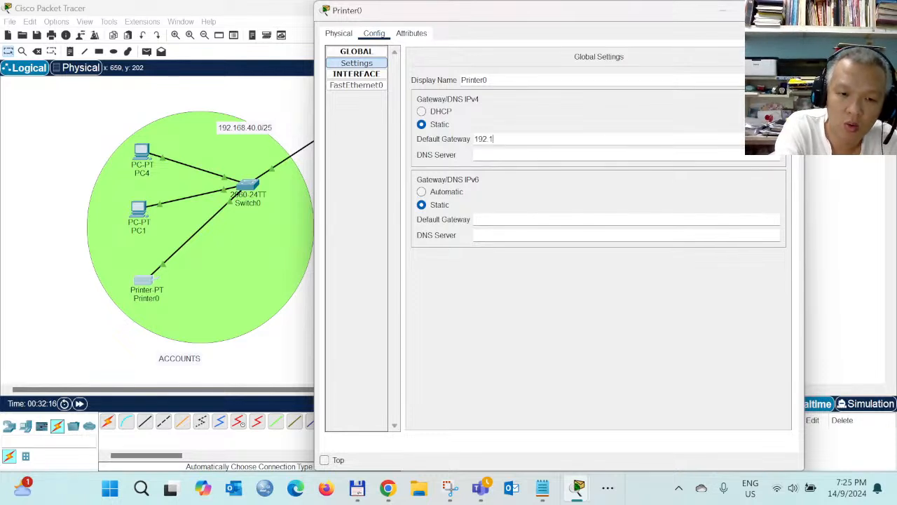
type("192.168.40.1")
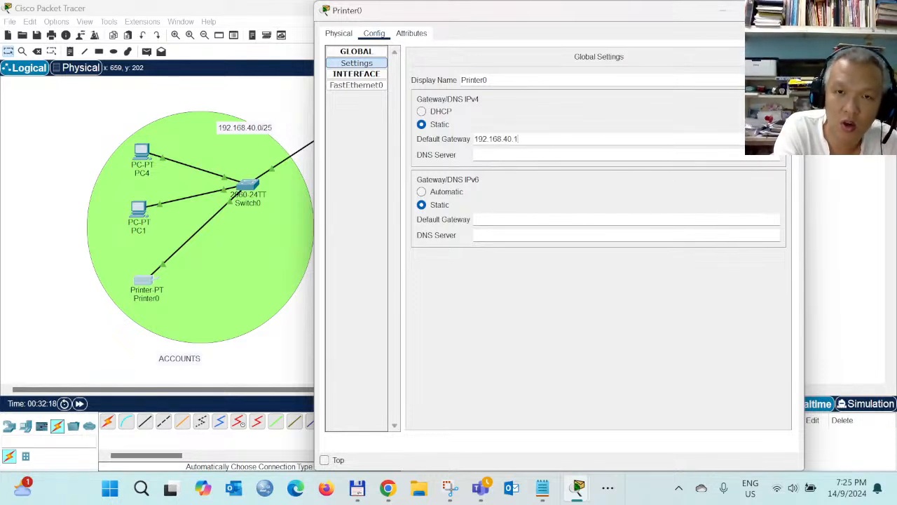
left_click(372, 153)
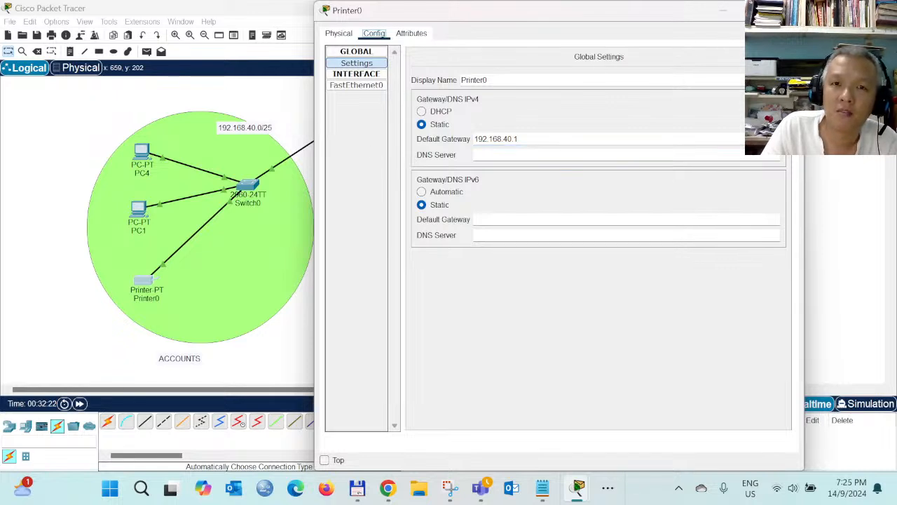
left_click(281, 358)
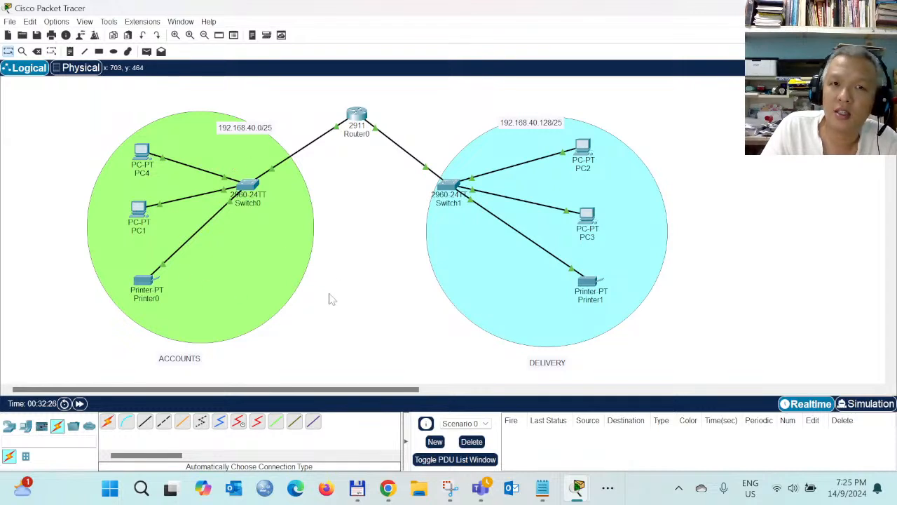
- In PC2's IP configuration, set the static IPv4 address to 192.168.40.130 and the subnet mask to 255.255.255.128
left_click(585, 147)
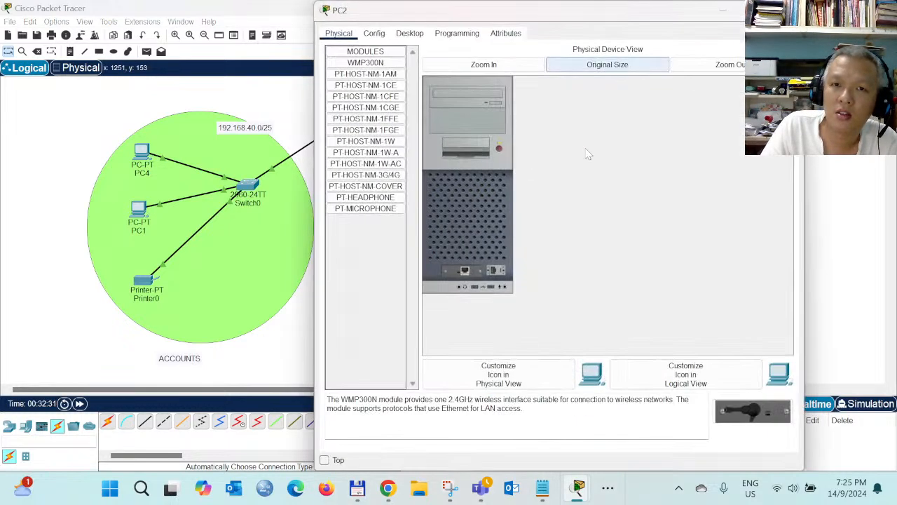
left_click(410, 35)
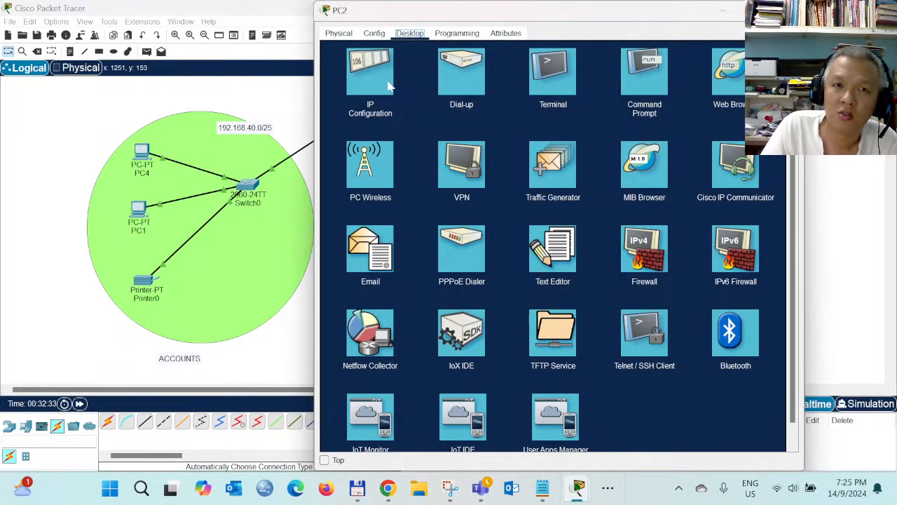
left_click(384, 82)
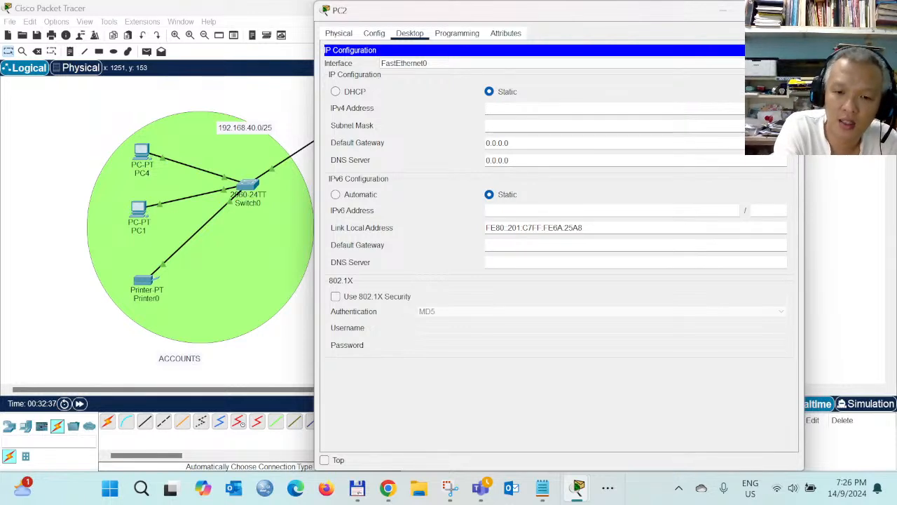
type("92.168")
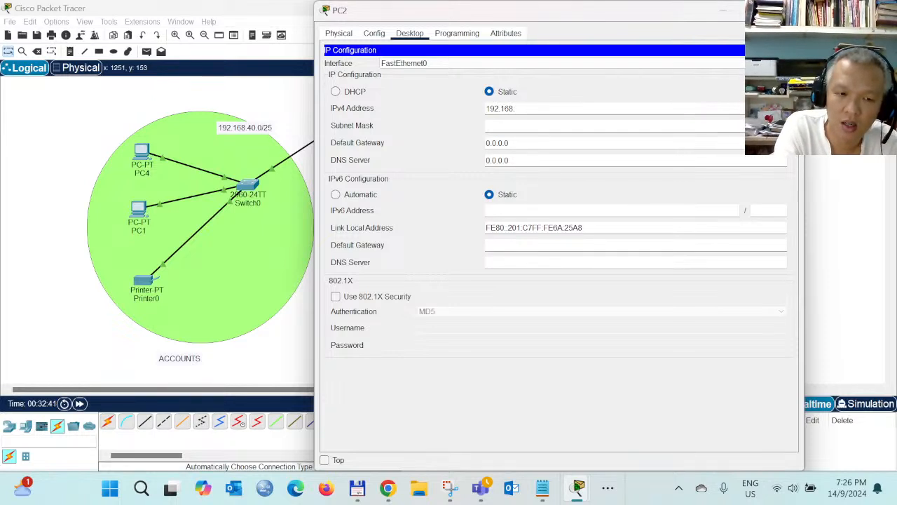
type(".40.")
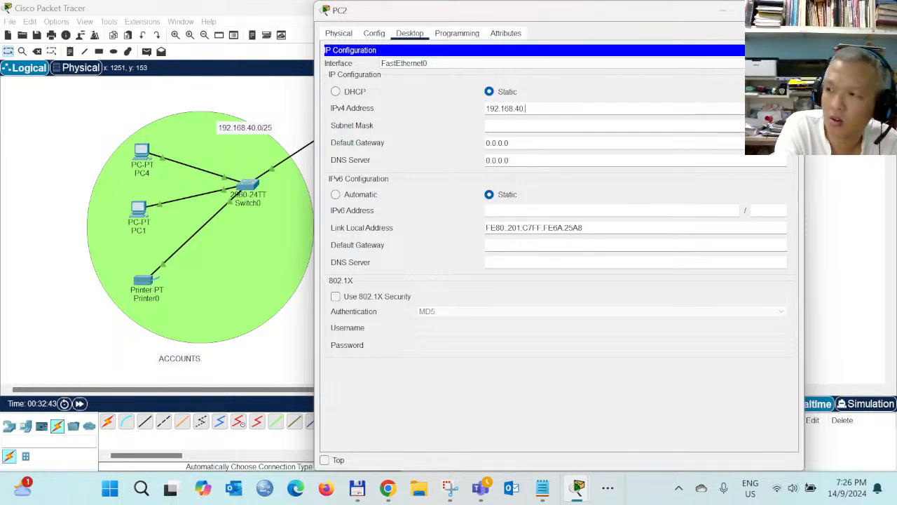
type("130")
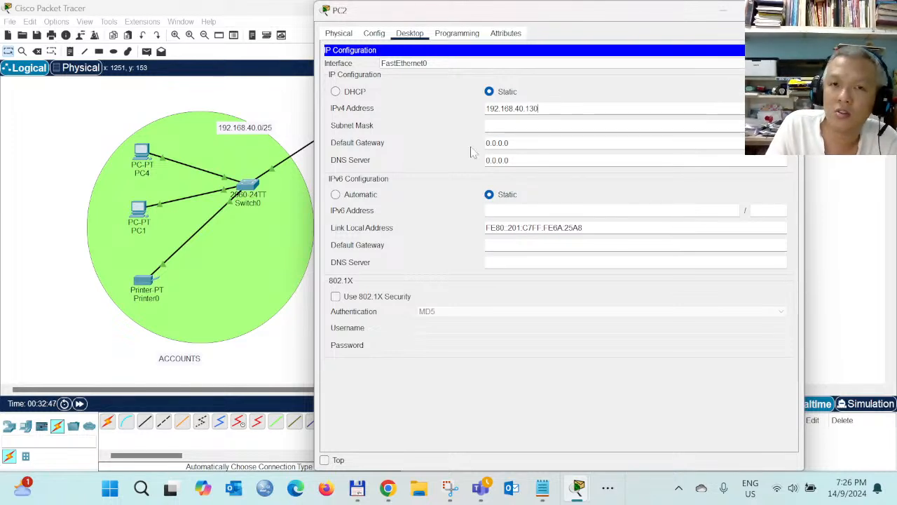
key("Tab")
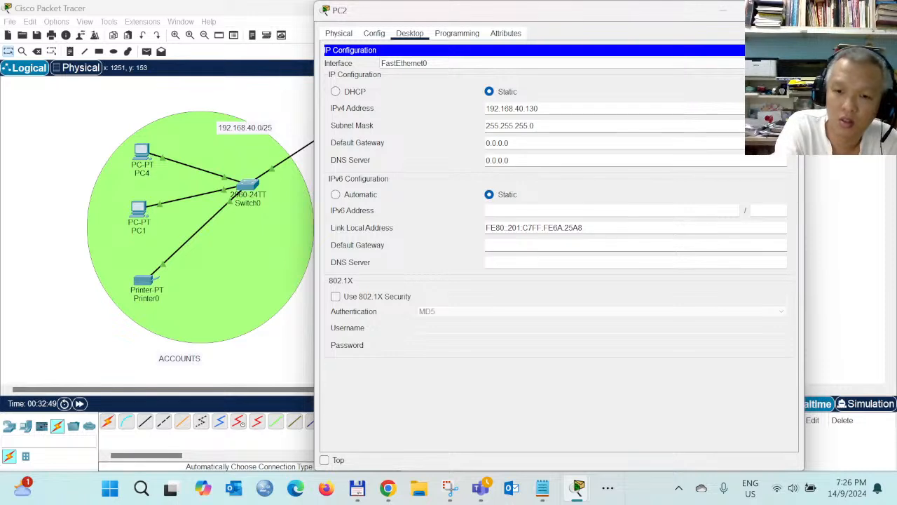
type("128")
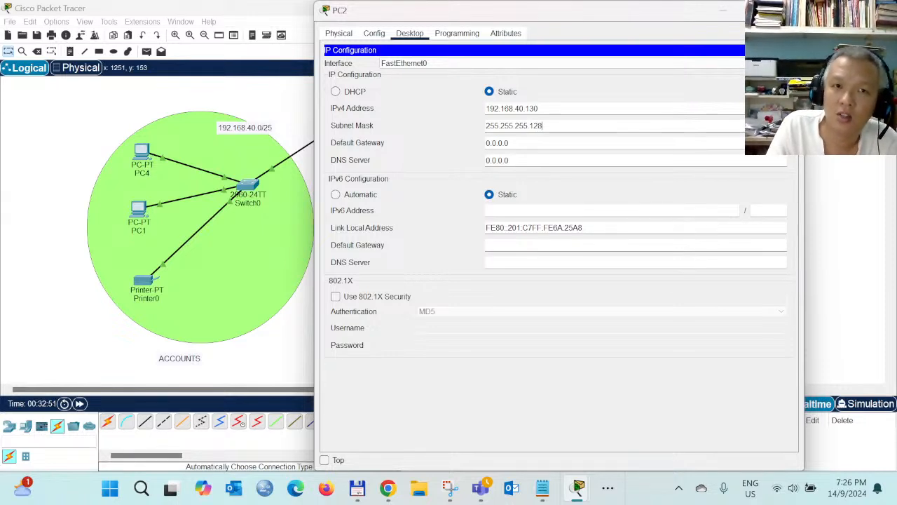
- Set PC2's default gateway to 192.168.40.129 and close its window
left_click_drag(508, 142, 468, 143)
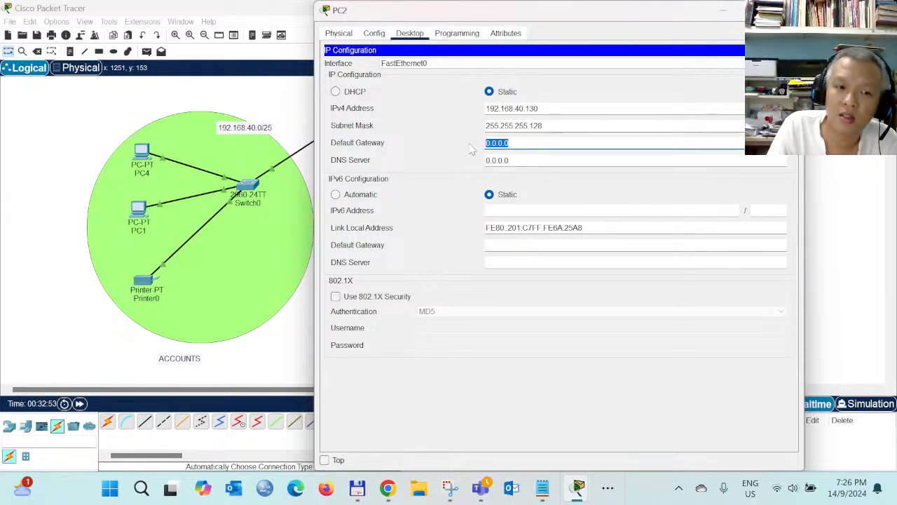
type("192.1")
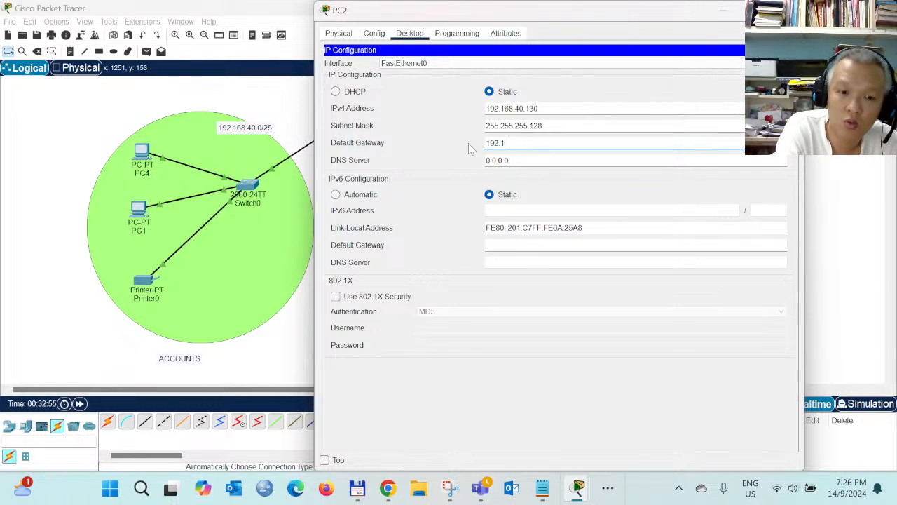
type("68.40.12")
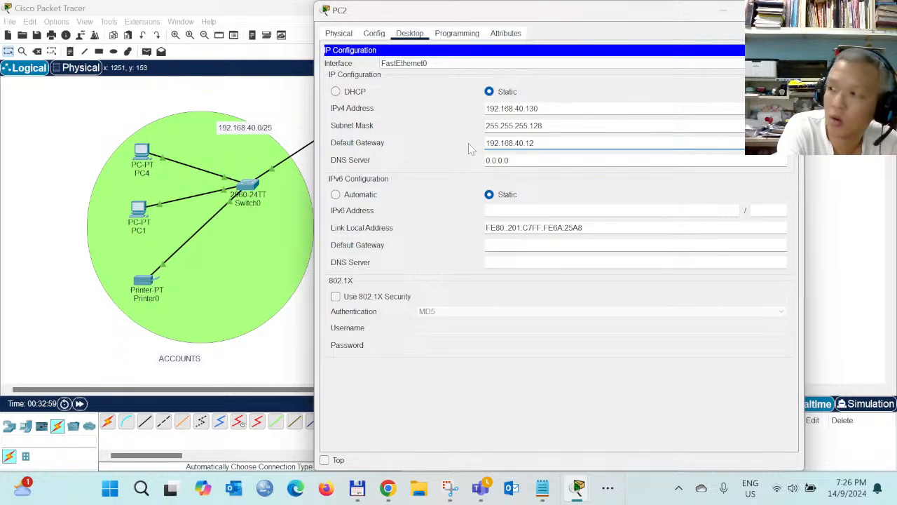
type("9")
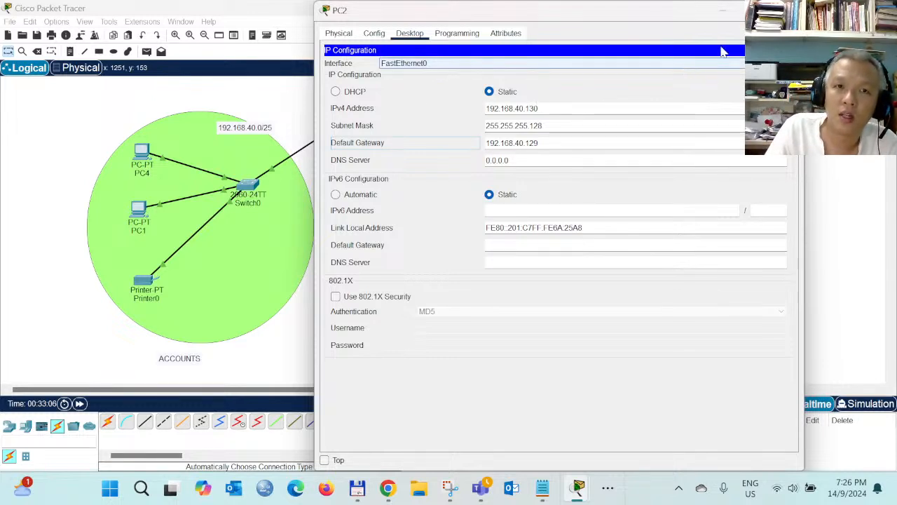
left_click(790, 10)
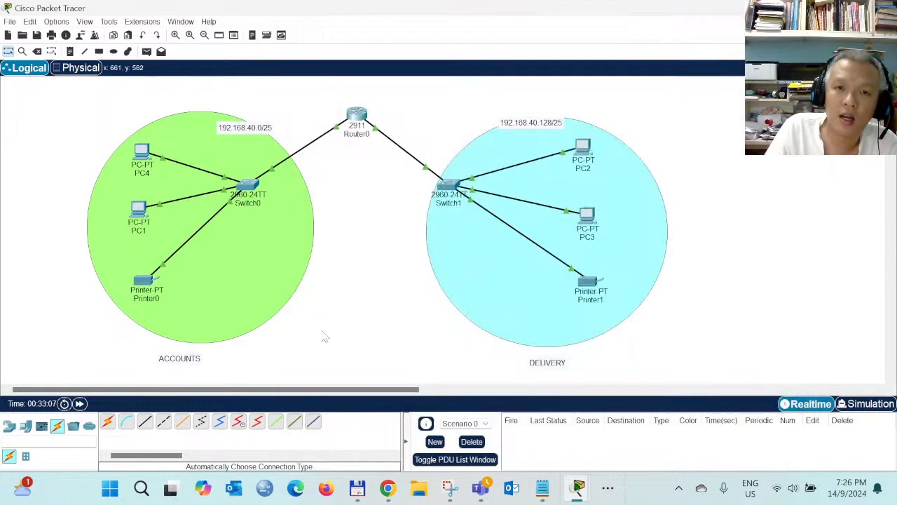
- In PC3's IP configuration, set the static IPv4 address to 192.168.40.131 and the subnet mask to 255.255.255.128
left_click(589, 219)
left_click(416, 39)
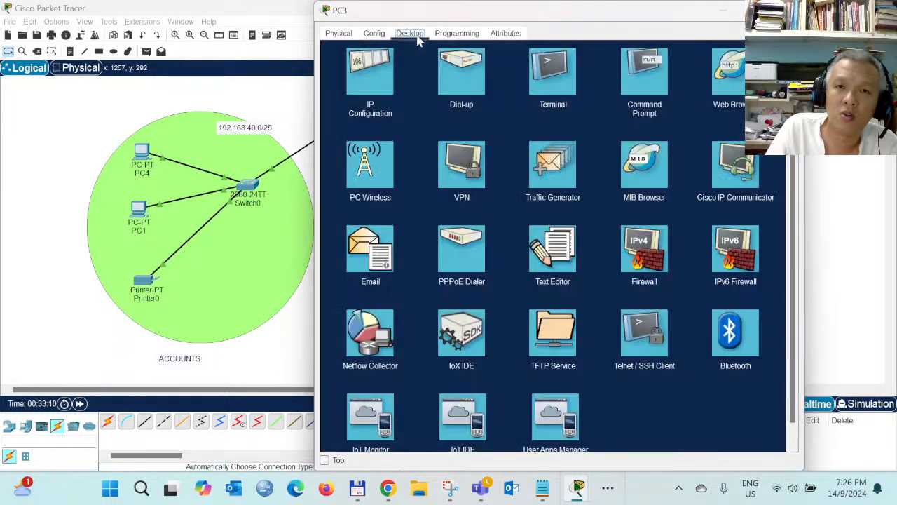
left_click(379, 76)
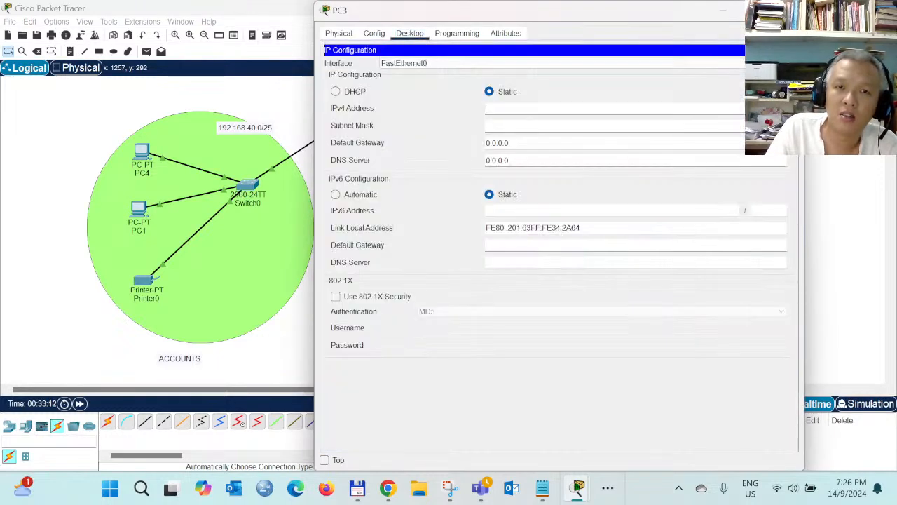
type("192.168.")
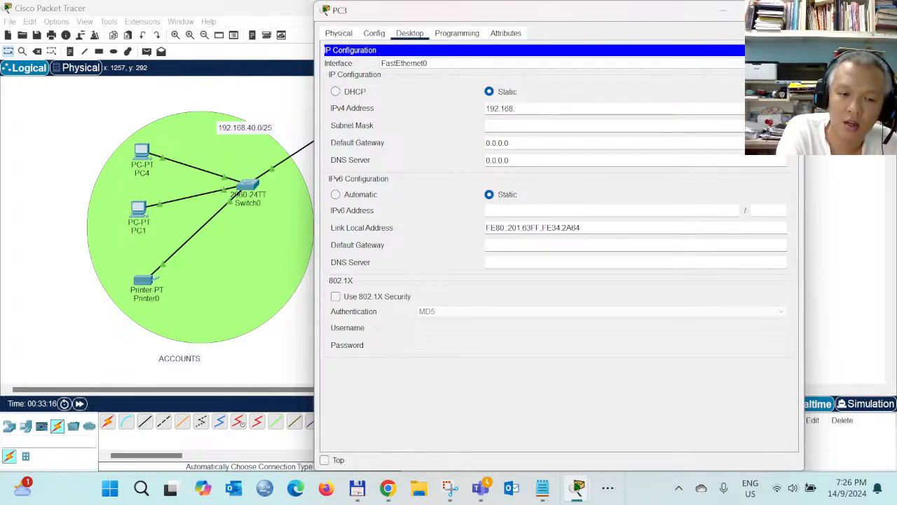
type("40.131")
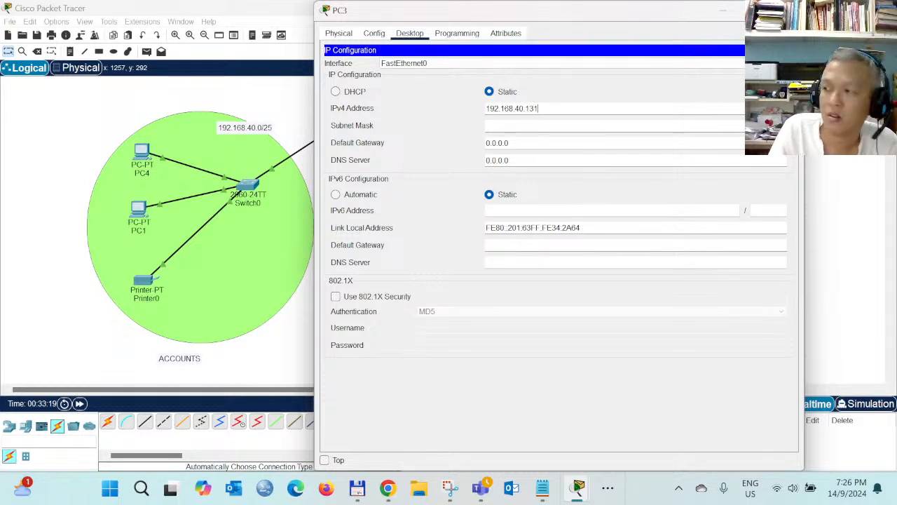
key("Tab")
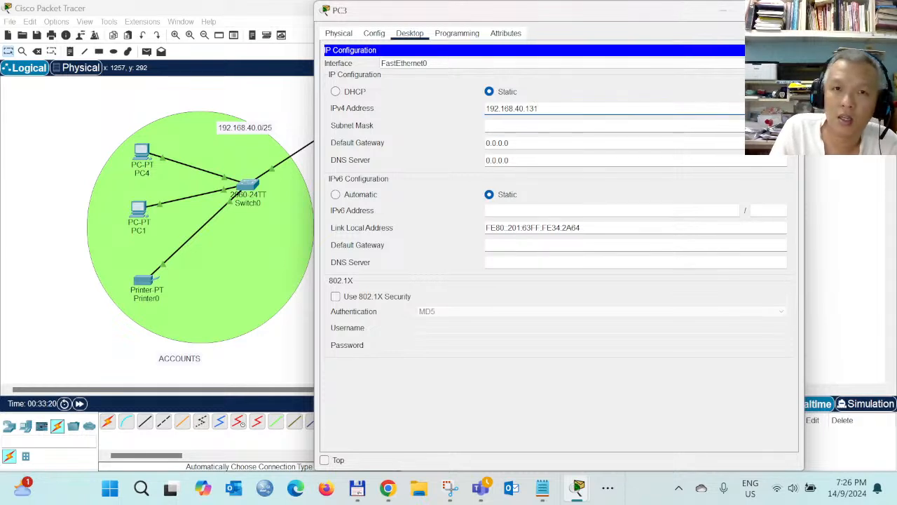
key("BackSpace")
type("128")
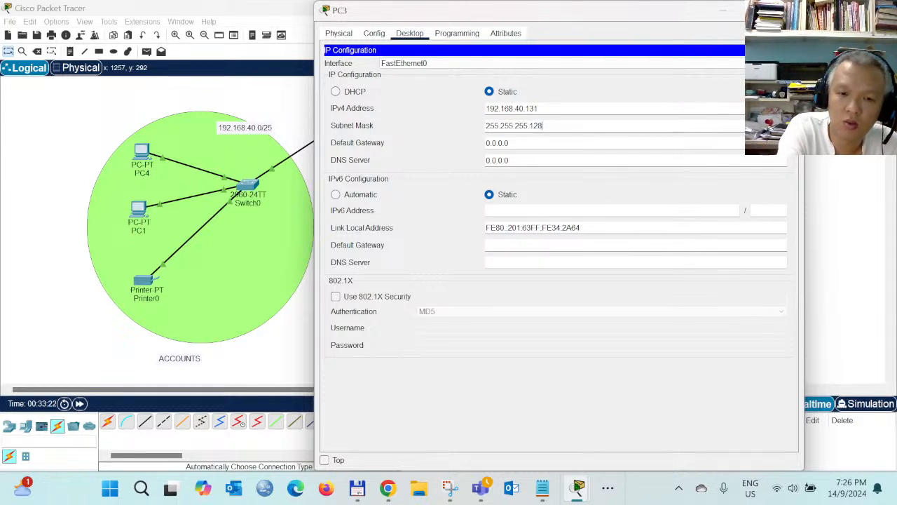
- Set PC3's default gateway to 192.168.40.129 and close its window
key("Tab")
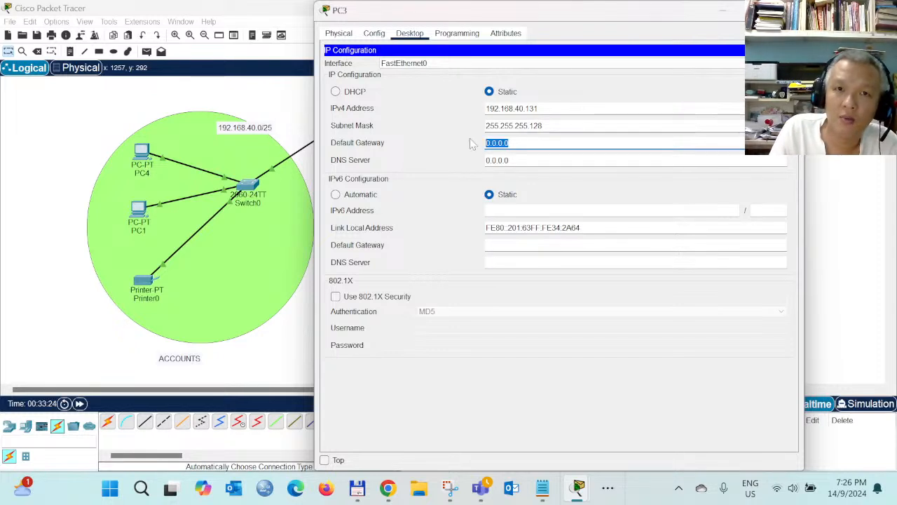
type("192.168.")
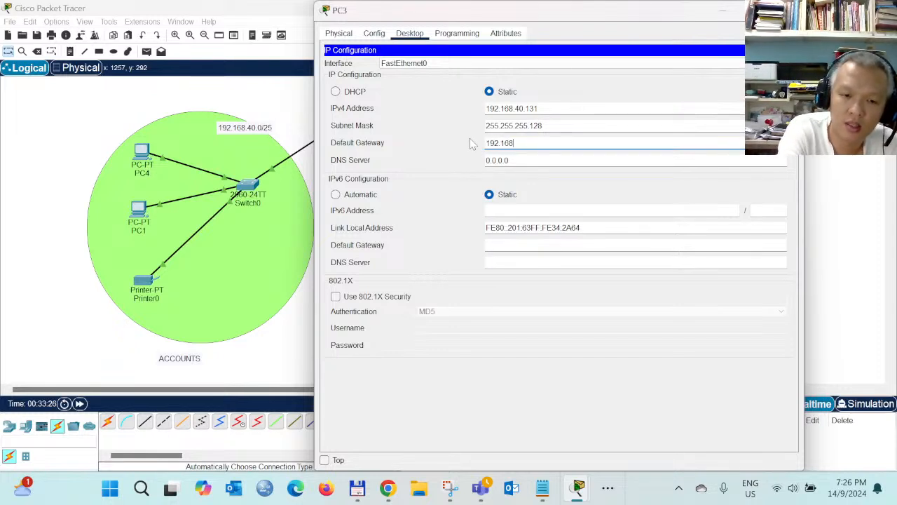
type("0.")
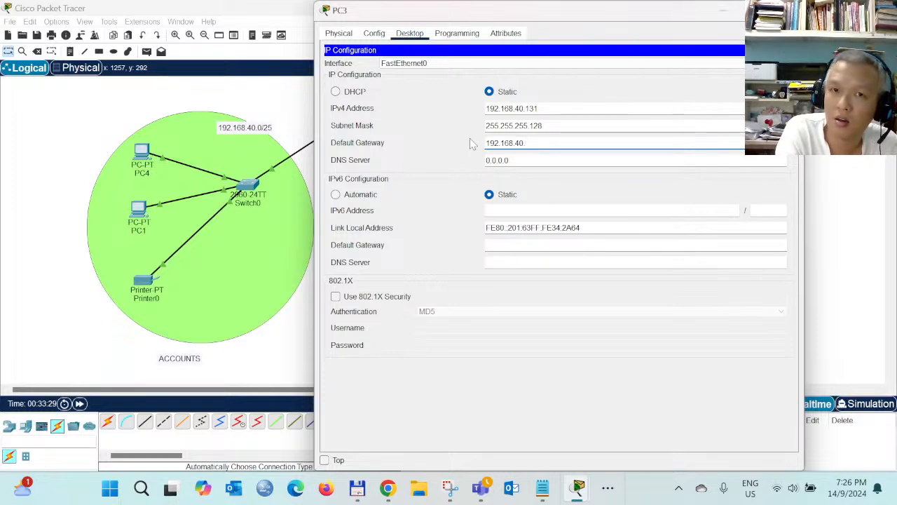
type("129")
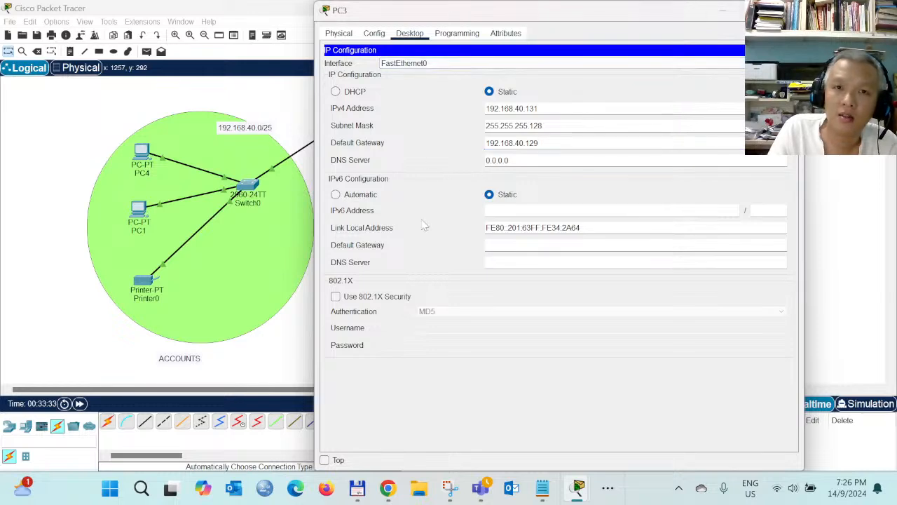
left_click(301, 351)
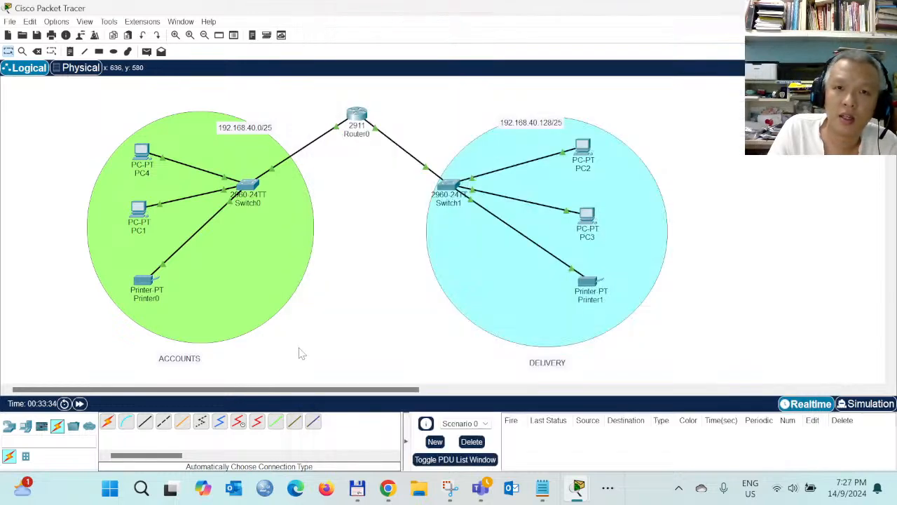
- On Printer1's FastEthernet0 interface, set the static IPv4 address to 192.168.40.132 and the subnet mask to 255.255.255.128
left_click(590, 287)
left_click(375, 33)
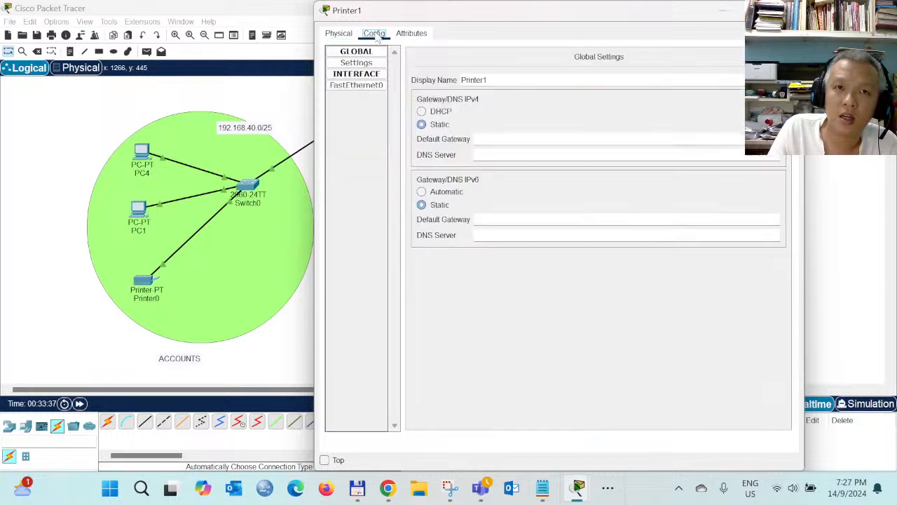
left_click(355, 87)
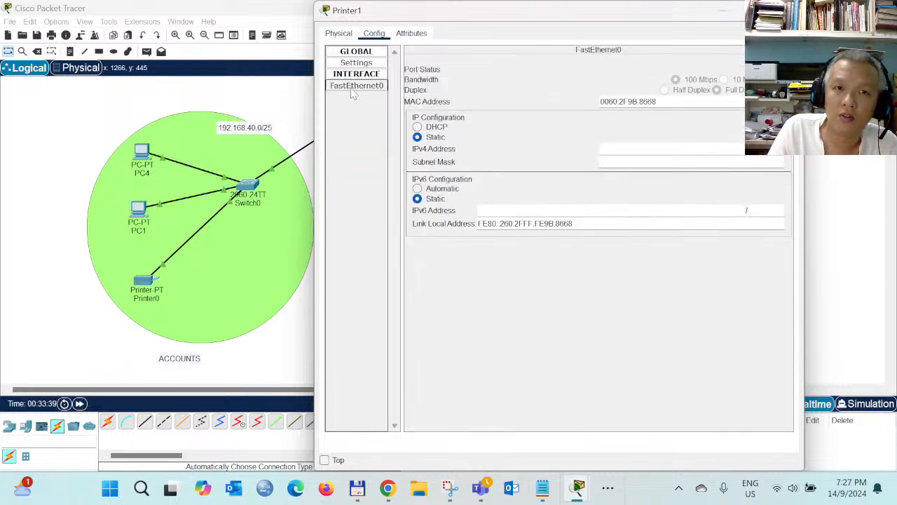
left_click(600, 150)
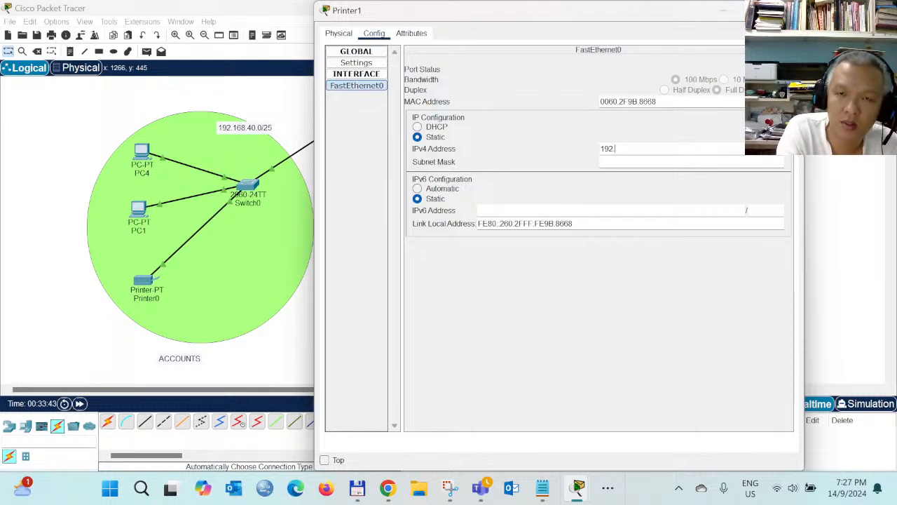
type("192.168.40.1")
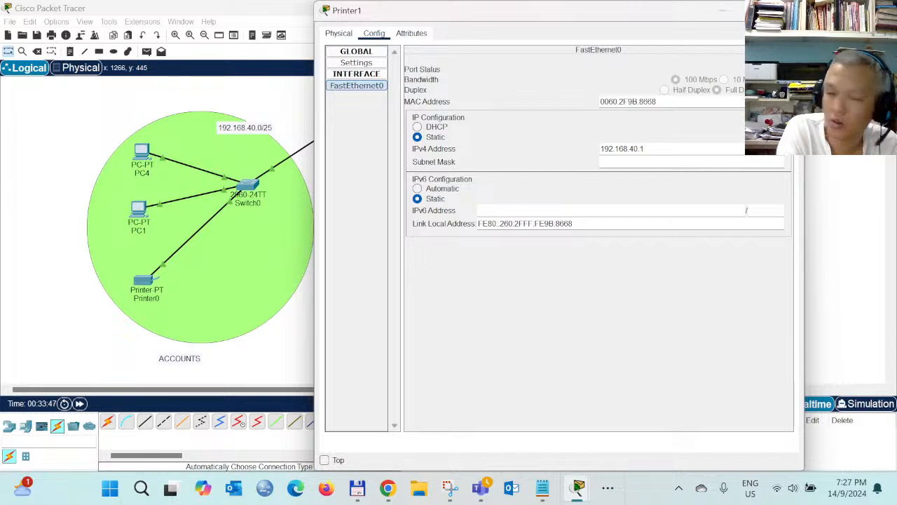
type("32")
key("Tab")
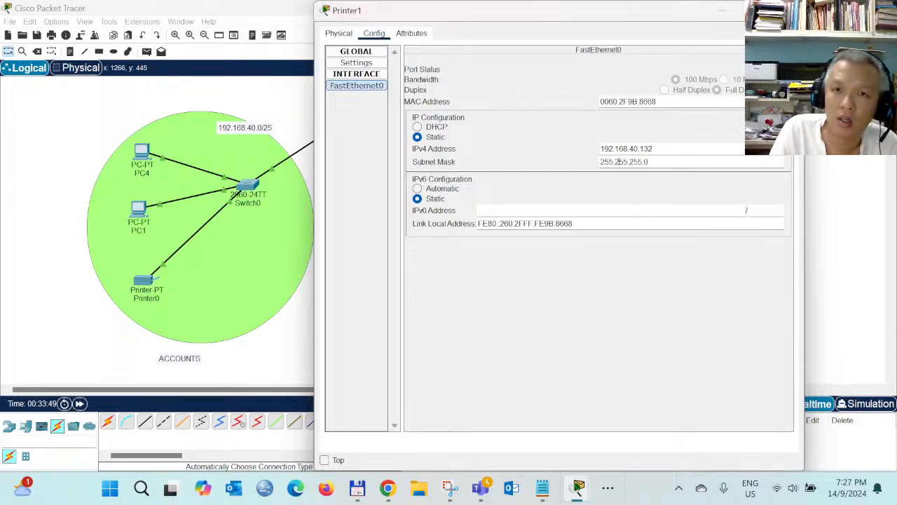
key("BackSpace")
type("128")
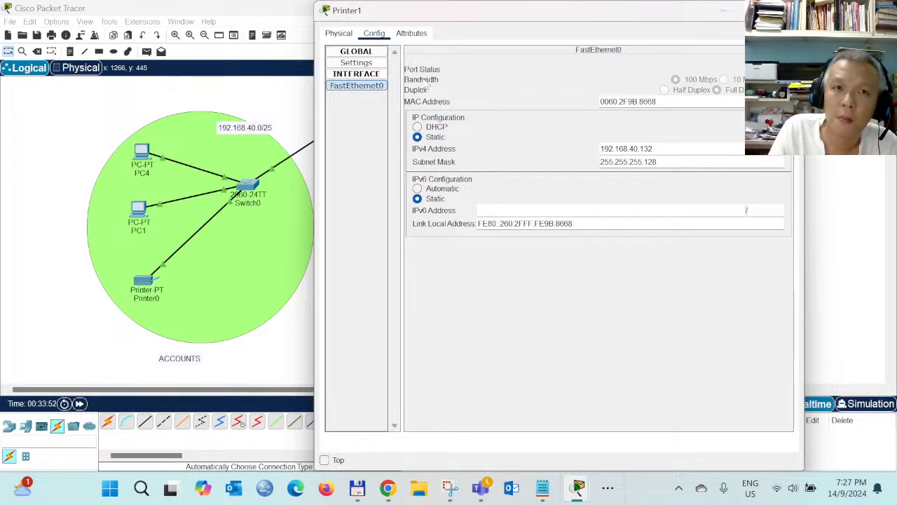
- Set Printer1's IPv4 default gateway to 192.168.40.129 in its global settings and close its window
left_click(372, 64)
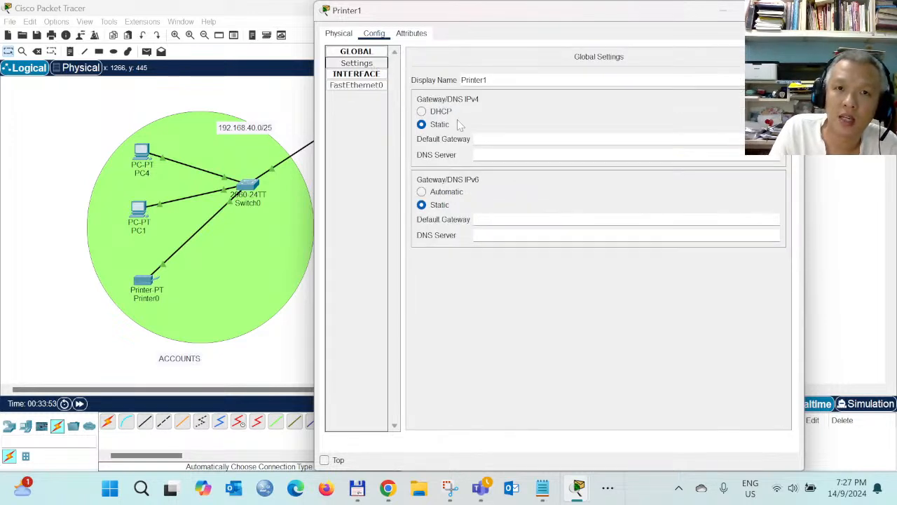
type("192")
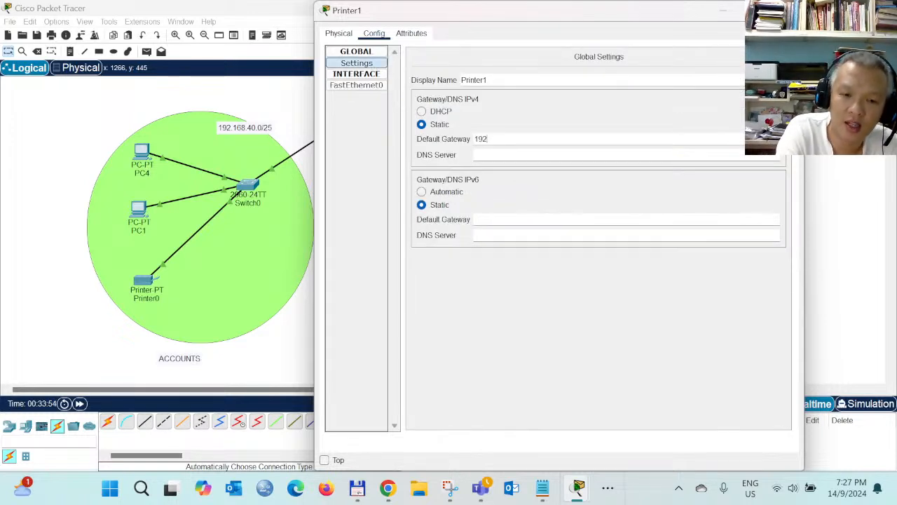
type(".168.40")
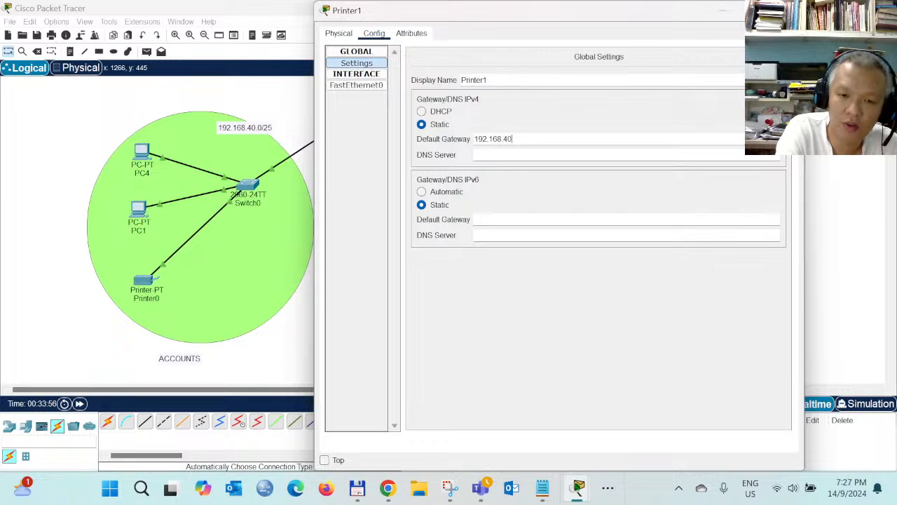
type(".")
type("129")
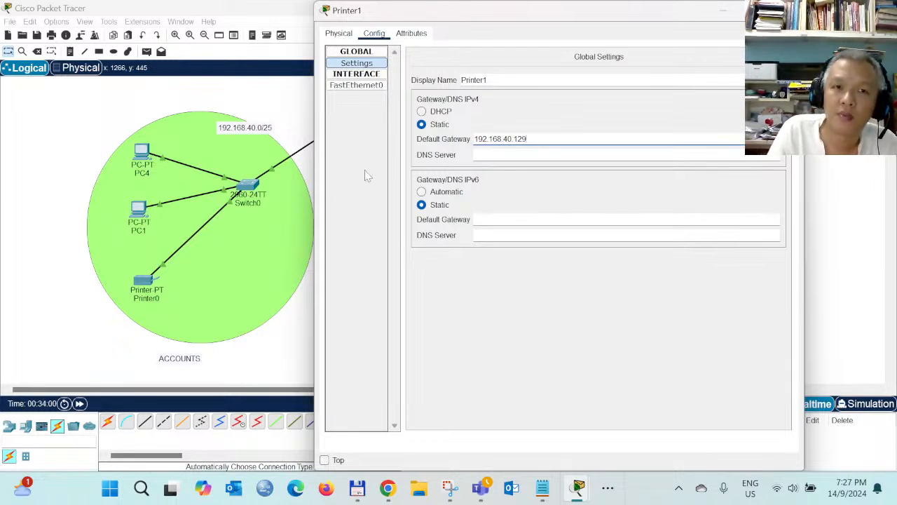
key("Tab")
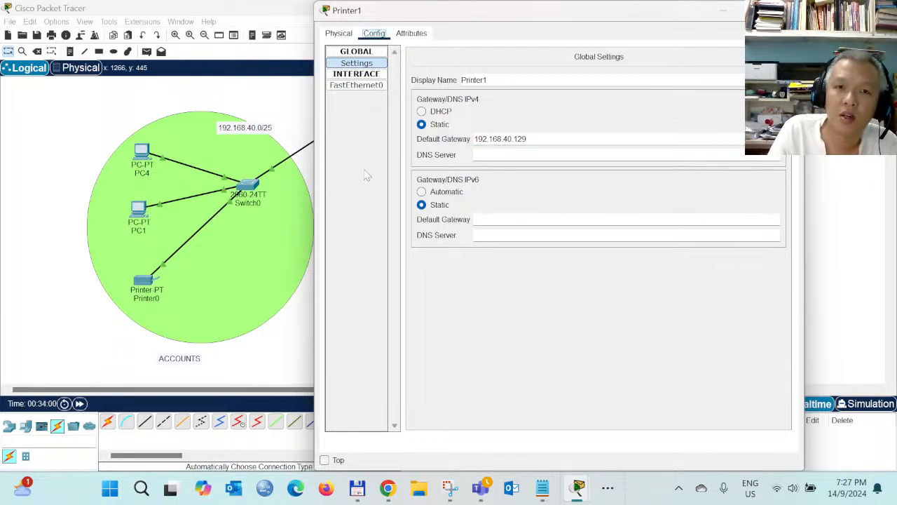
left_click(294, 366)
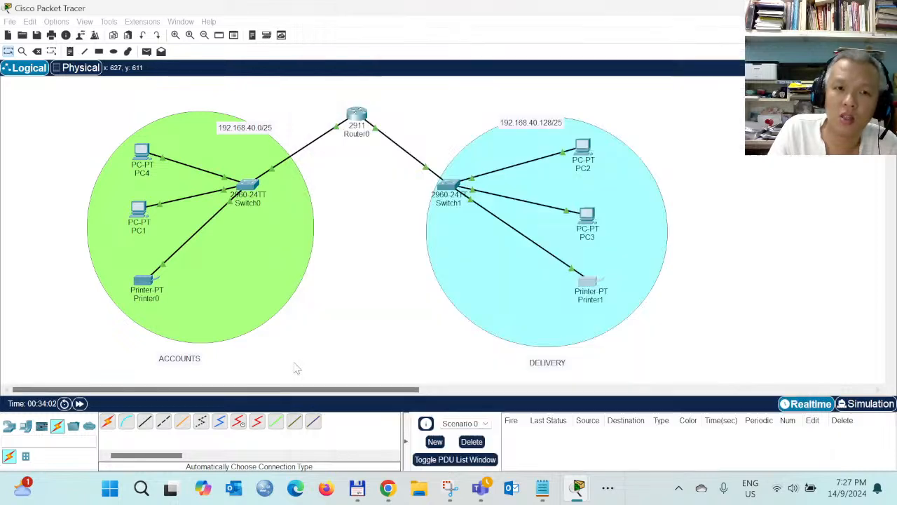
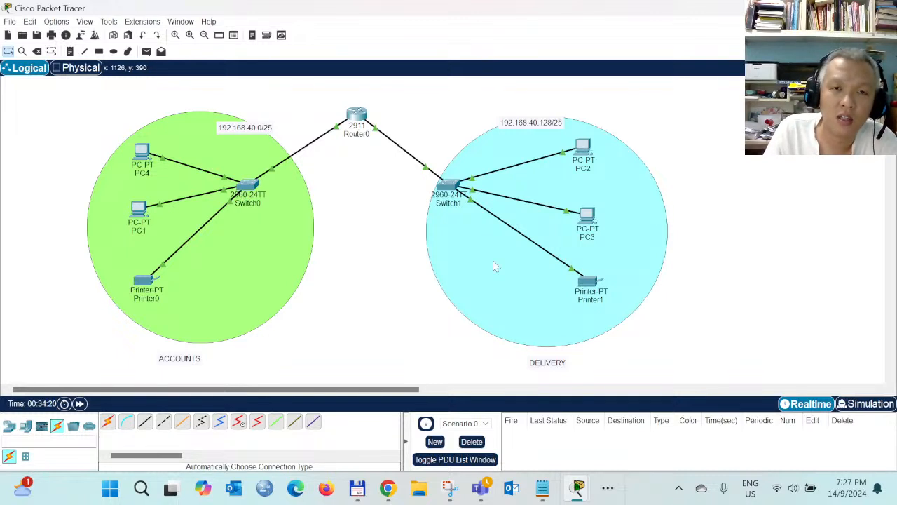
- Examine Switch0's global settings, VLAN database, interface list and command-line interface, and close its window
left_click(246, 186)
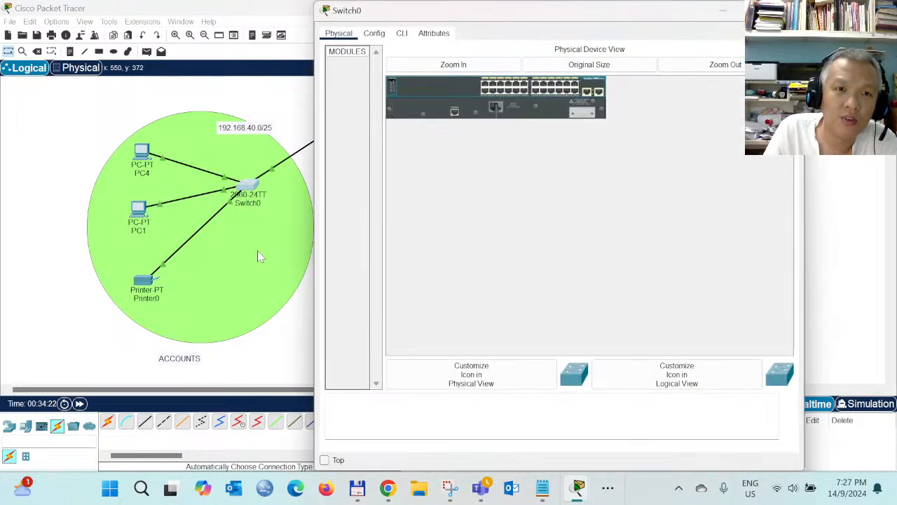
left_click(375, 35)
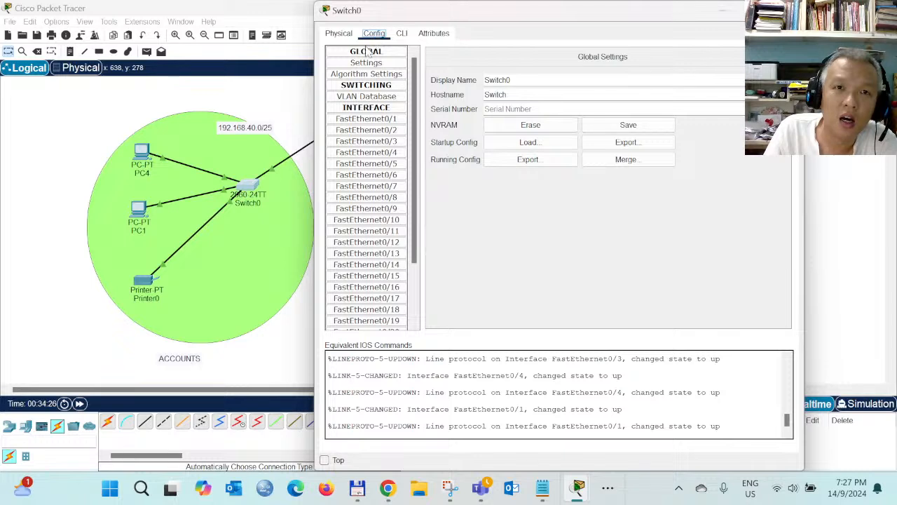
left_click(364, 63)
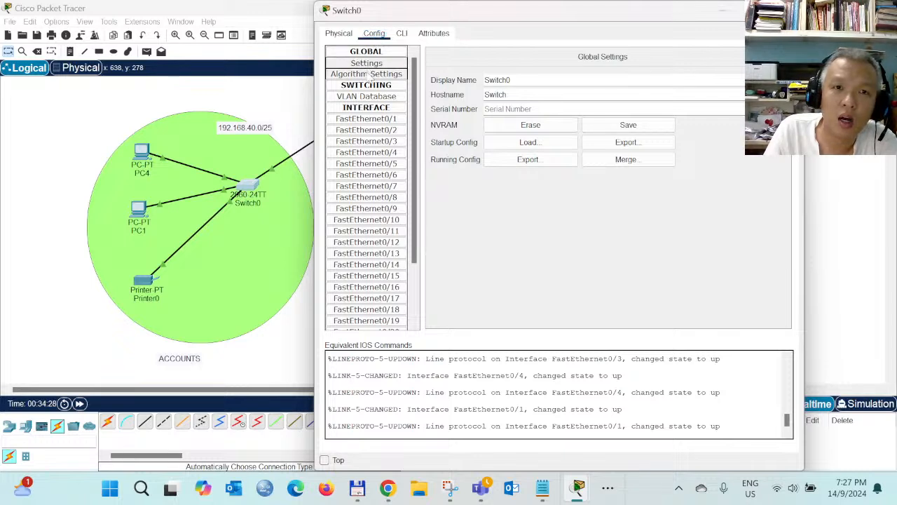
left_click(369, 97)
scroll(370, 96, "down", 5)
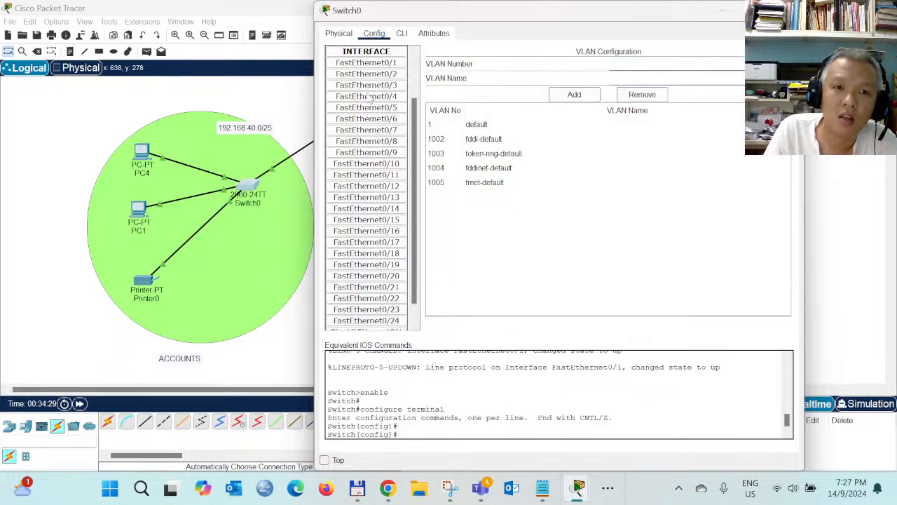
scroll(369, 97, "up", 5)
left_click(402, 35)
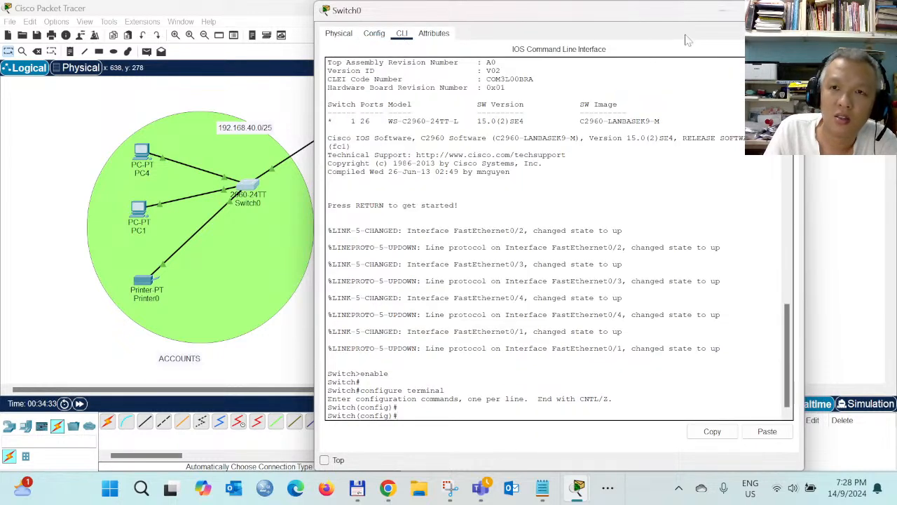
left_click(787, 11)
- Examine Switch1's global settings and command-line interface, and close its window
left_click(455, 195)
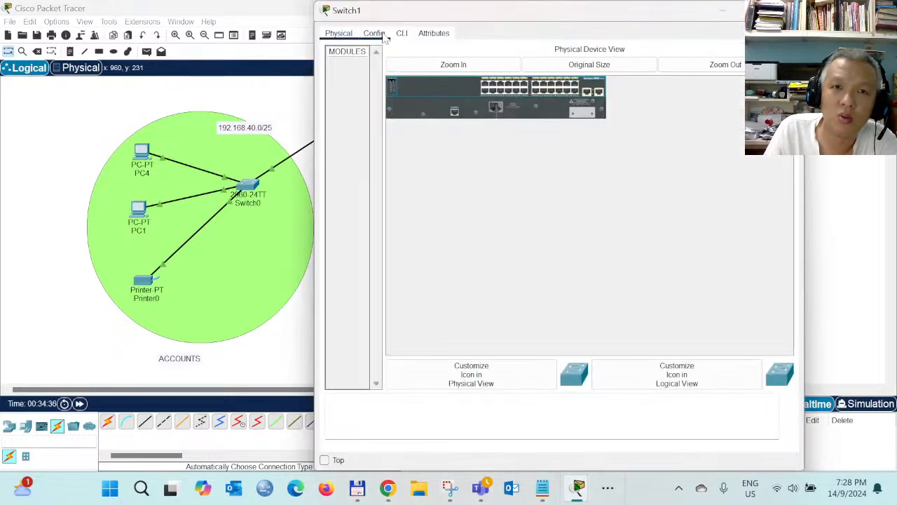
left_click(377, 35)
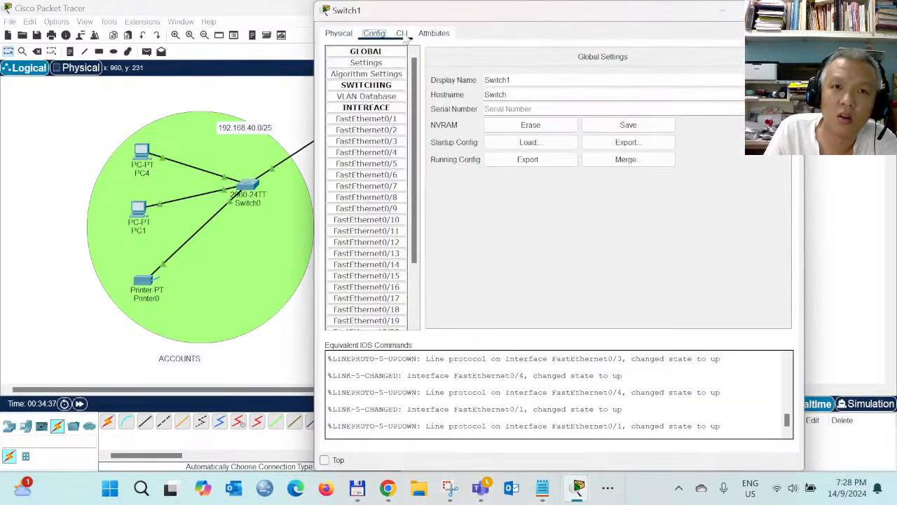
left_click(401, 34)
left_click(796, 10)
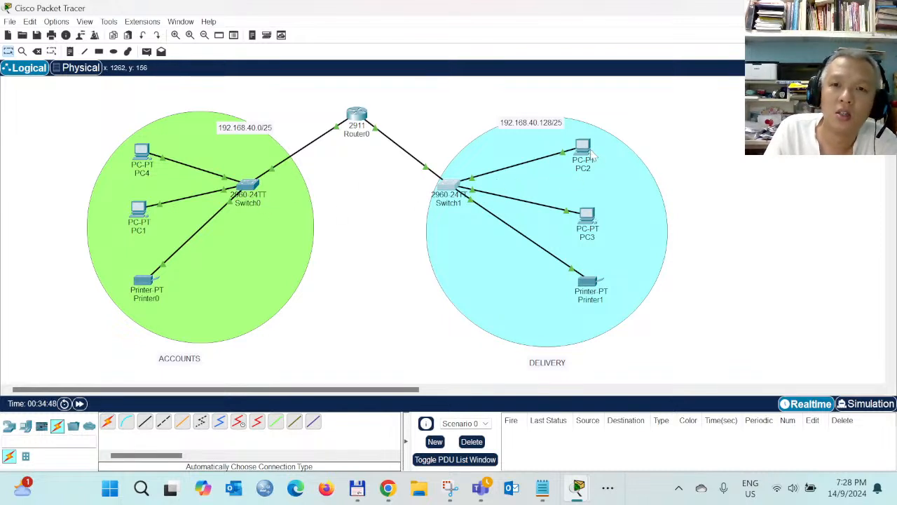
- Check PC2's IP address and PC4's IP configuration, and close PC4's window
mouse_move(587, 154)
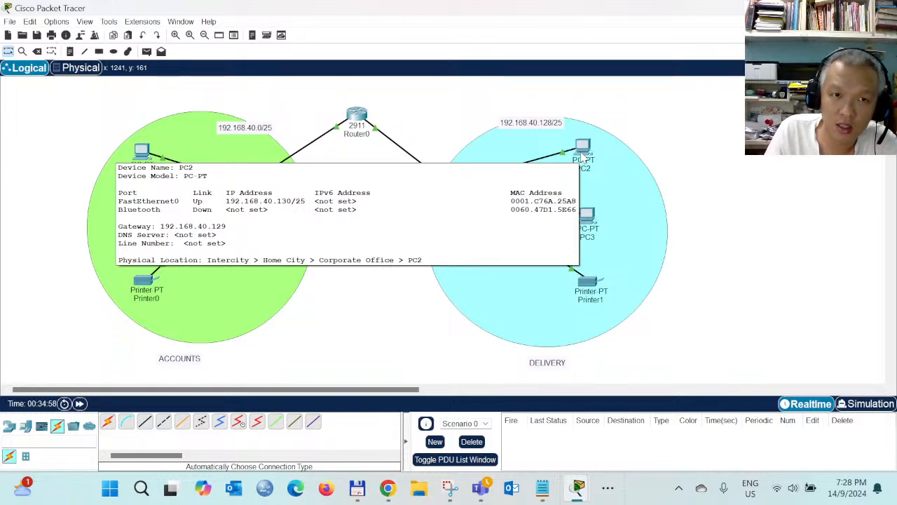
left_click(140, 155)
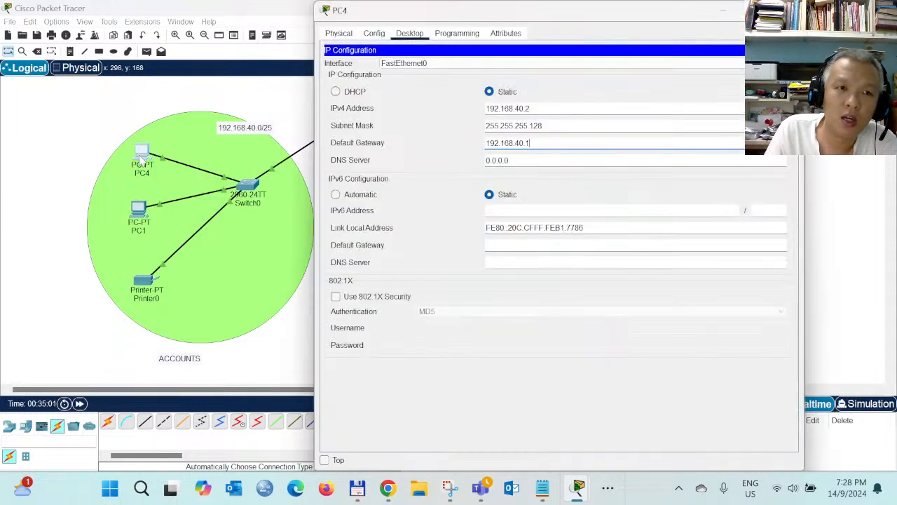
left_click(409, 36)
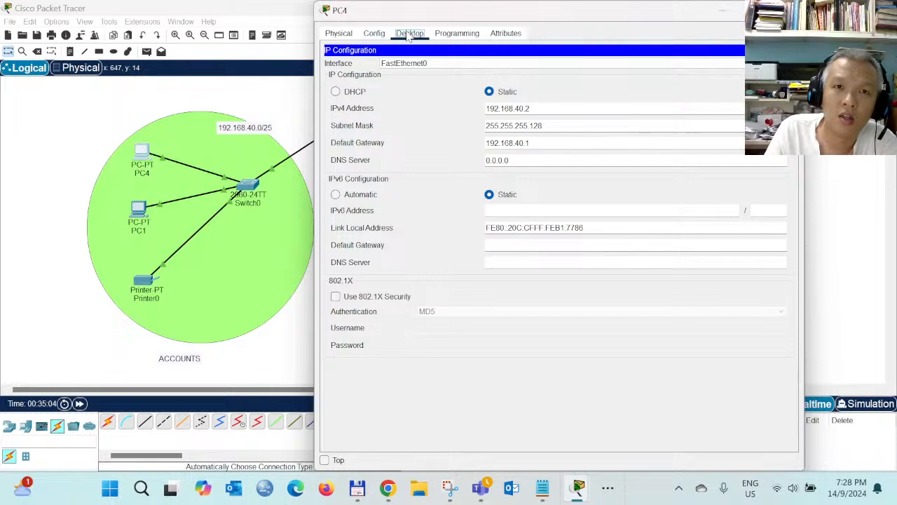
left_click(457, 33)
left_click(413, 35)
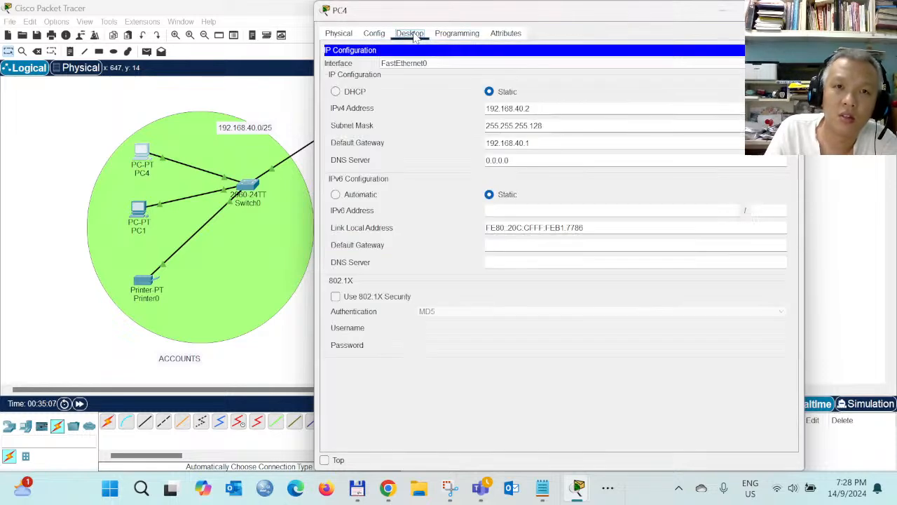
left_click(374, 33)
left_click(411, 35)
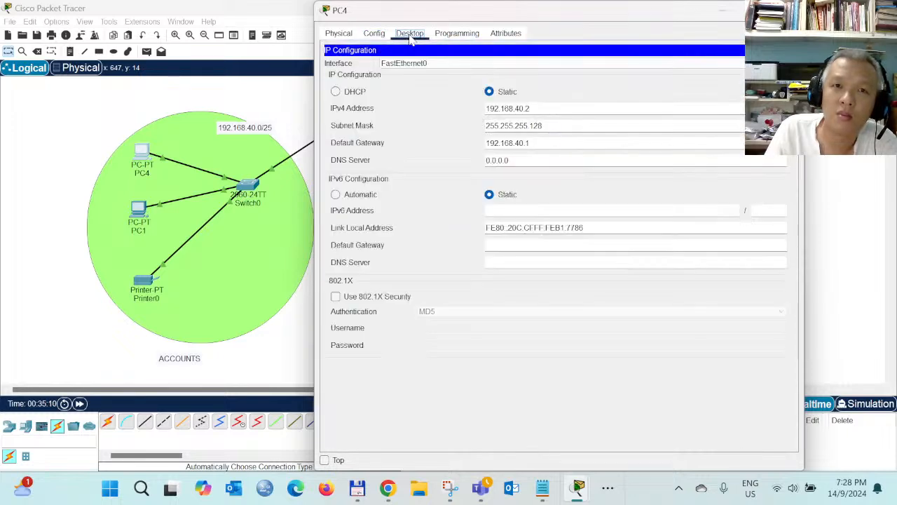
left_click(787, 11)
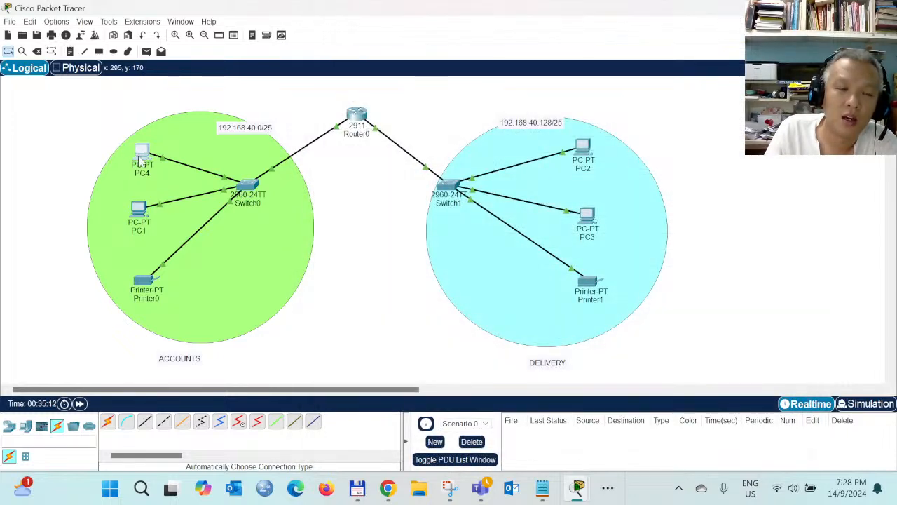
- Ping PC2 at 192.168.40.130 from PC4's command prompt and close PC4's window
left_click(141, 161)
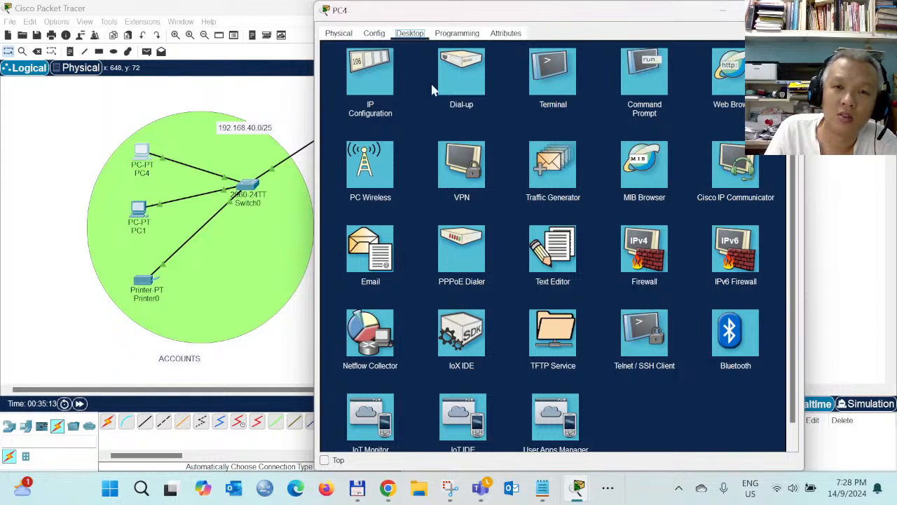
left_click(645, 83)
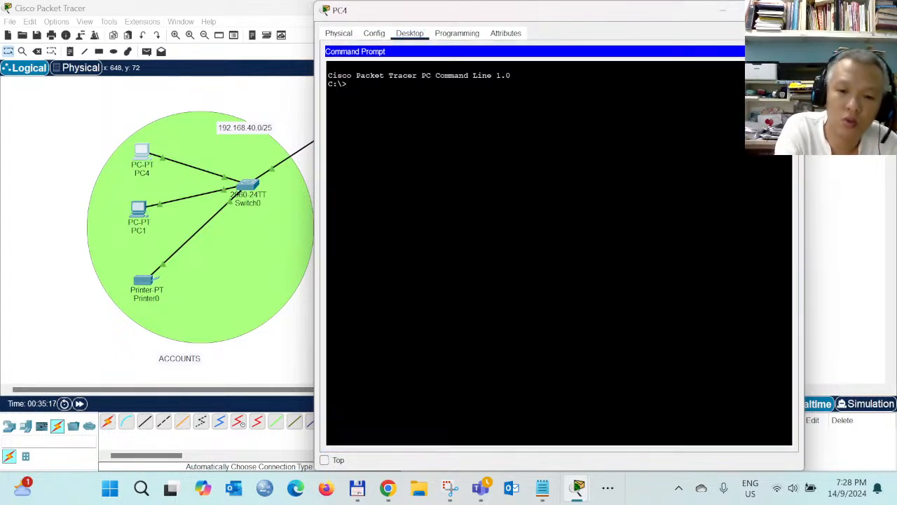
type("ping 192.168.")
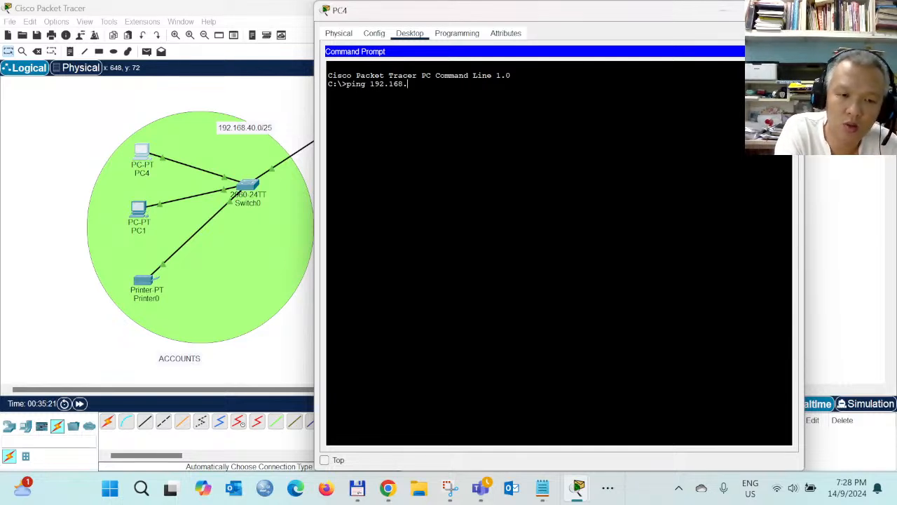
type("40.130")
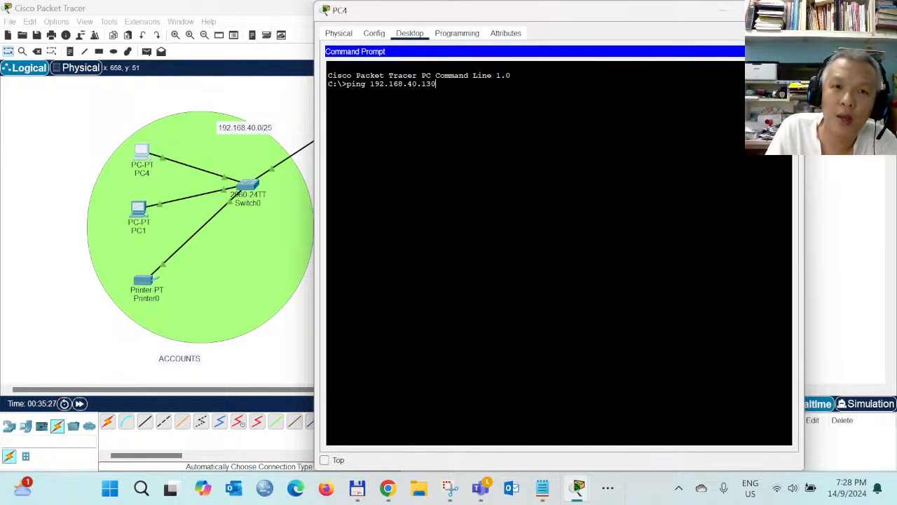
key("Return")
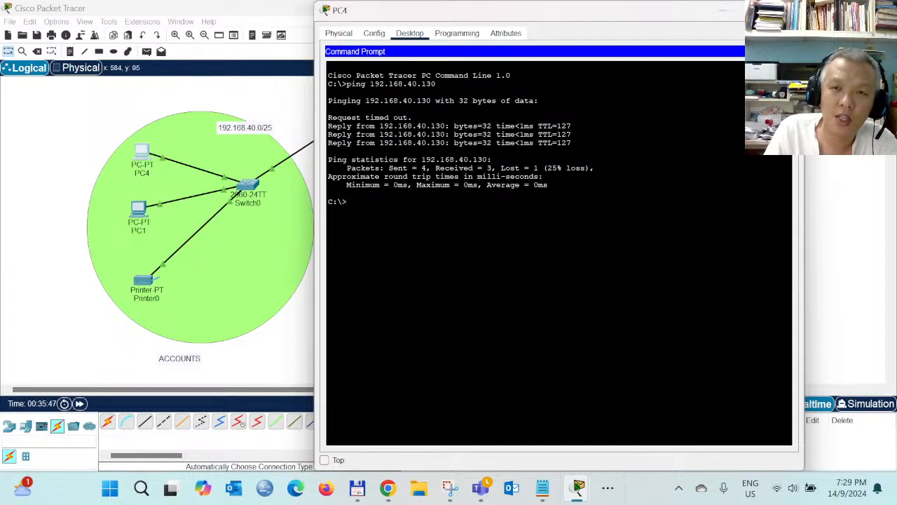
left_click(282, 341)
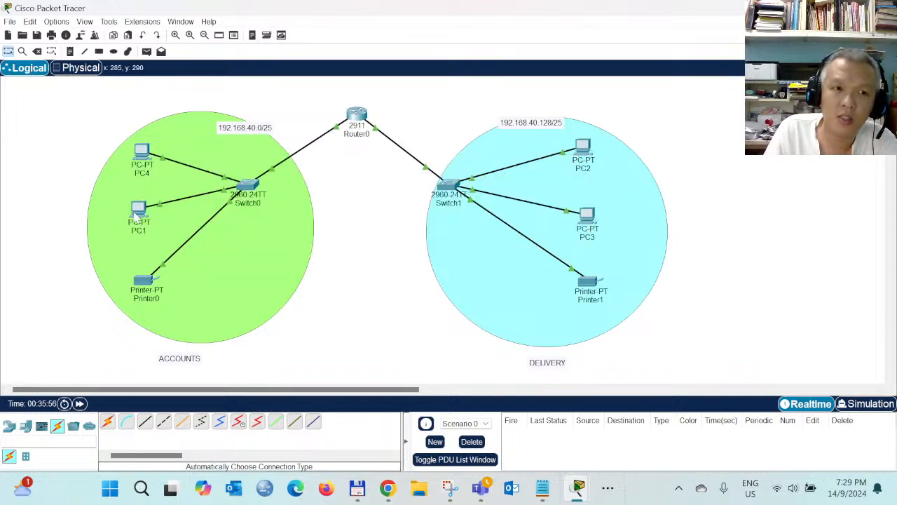
- Check PC1's IP address and PC3's IP configuration, and close PC3's window
mouse_move(137, 218)
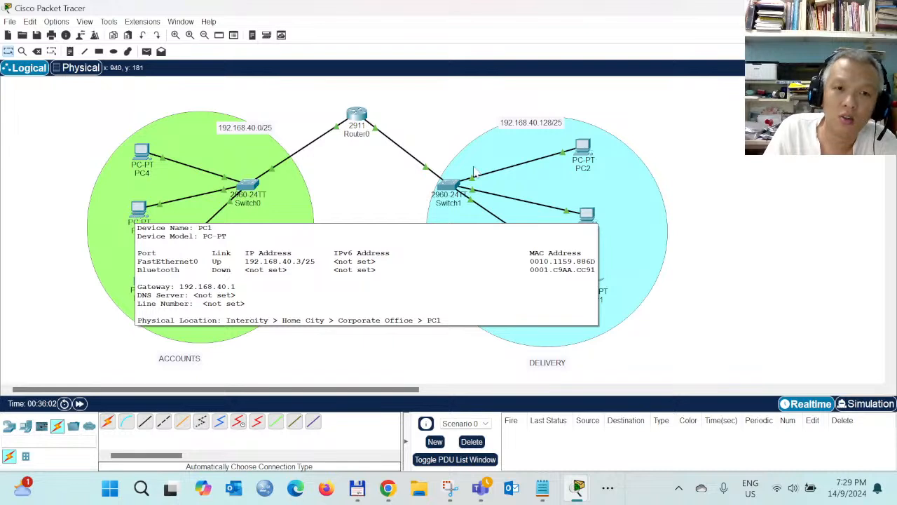
left_click(587, 219)
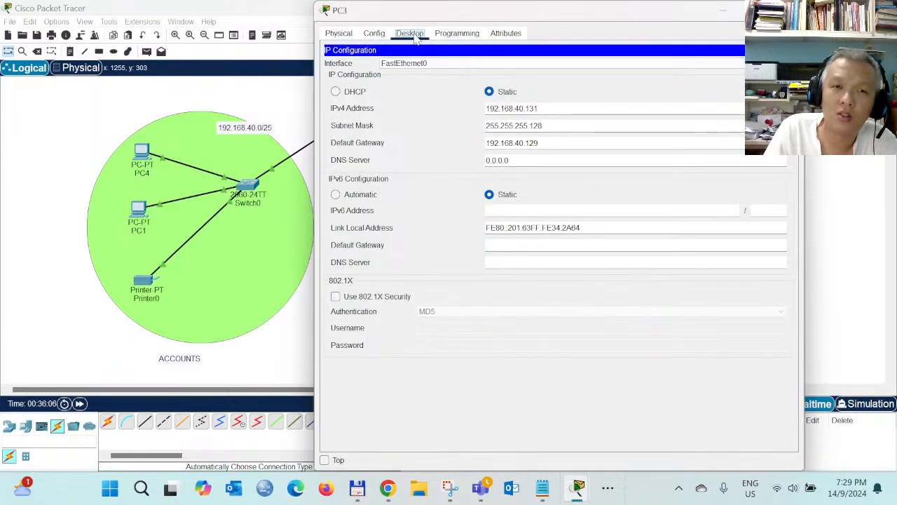
left_click(374, 33)
left_click(409, 33)
left_click(370, 53)
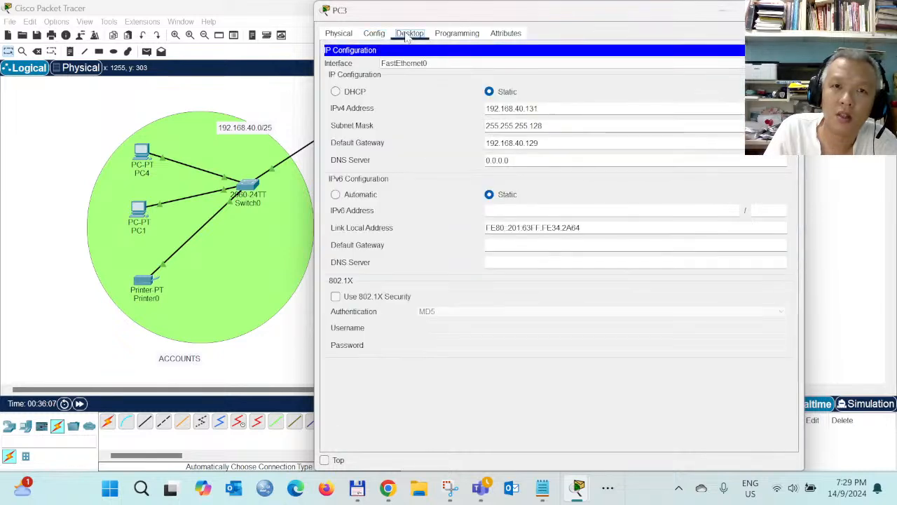
left_click(340, 33)
left_click(406, 35)
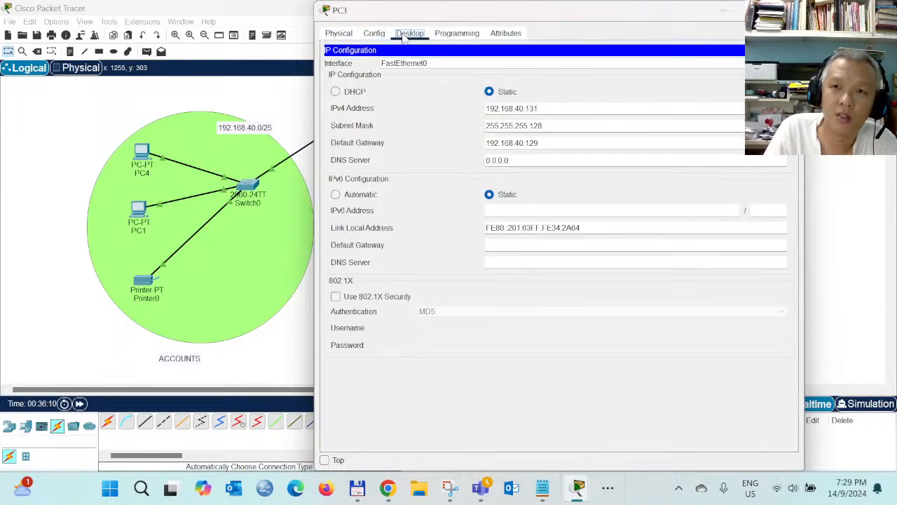
left_click(787, 10)
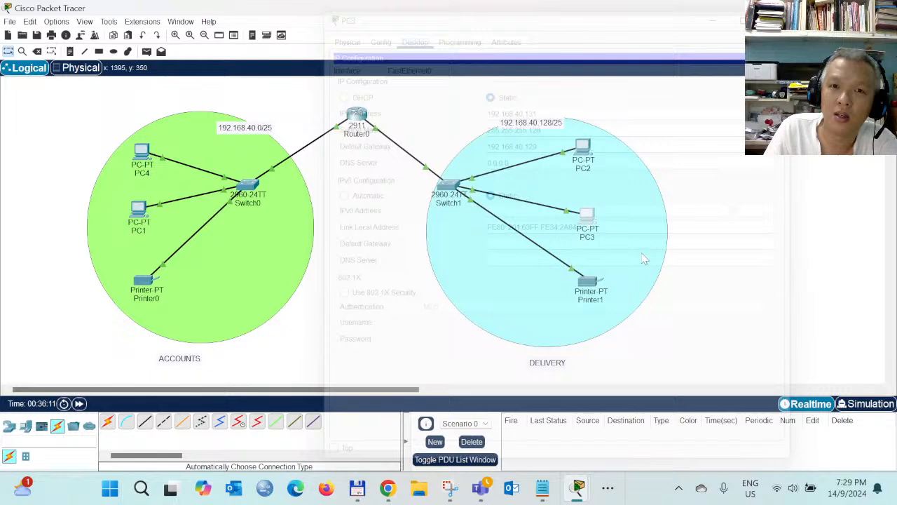
- Ping PC1 at 192.168.40.3 from PC3's command prompt and close PC3's window
left_click(595, 219)
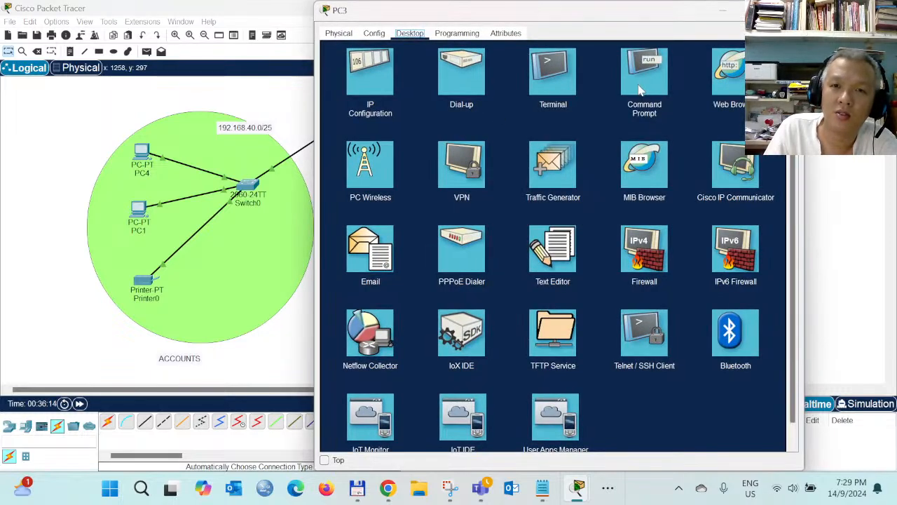
left_click(638, 89)
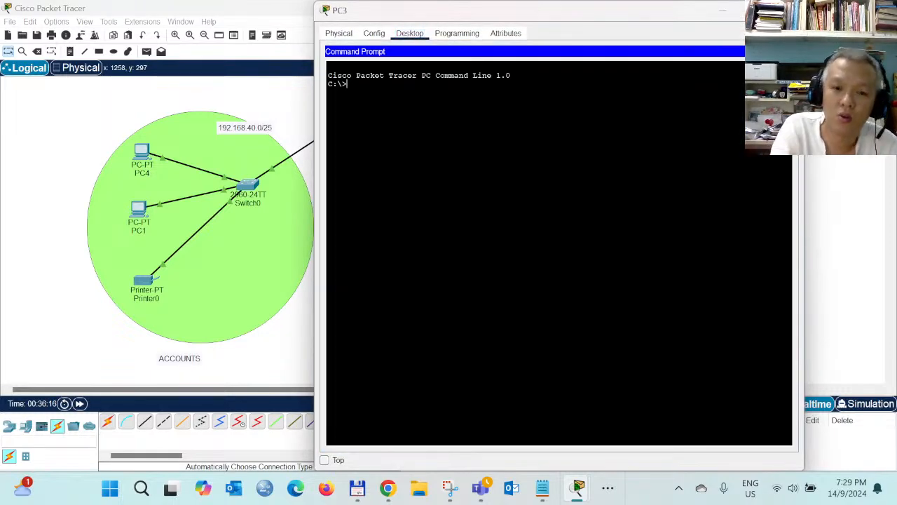
type("ping 1")
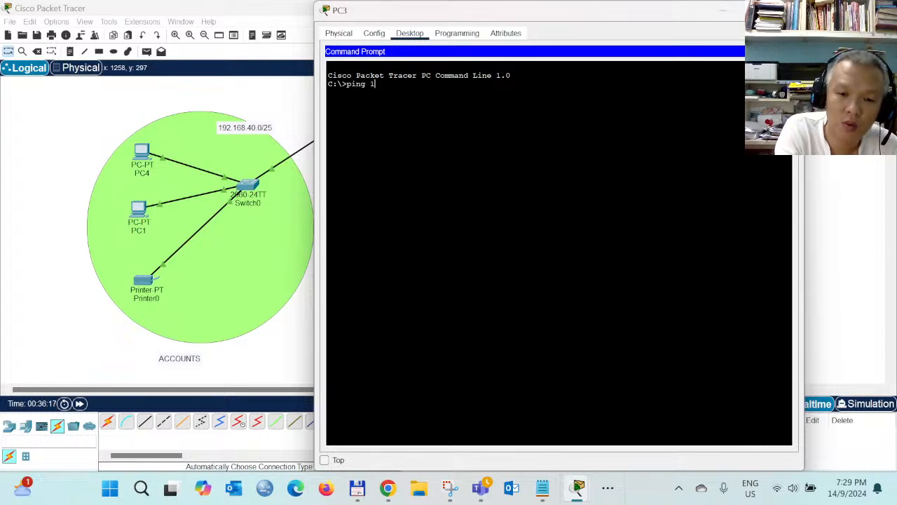
type("92.168")
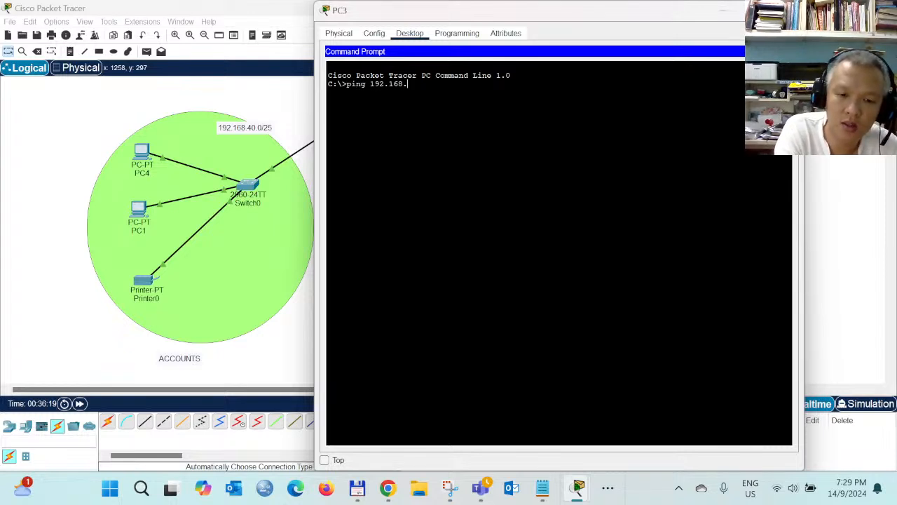
type(".40.3")
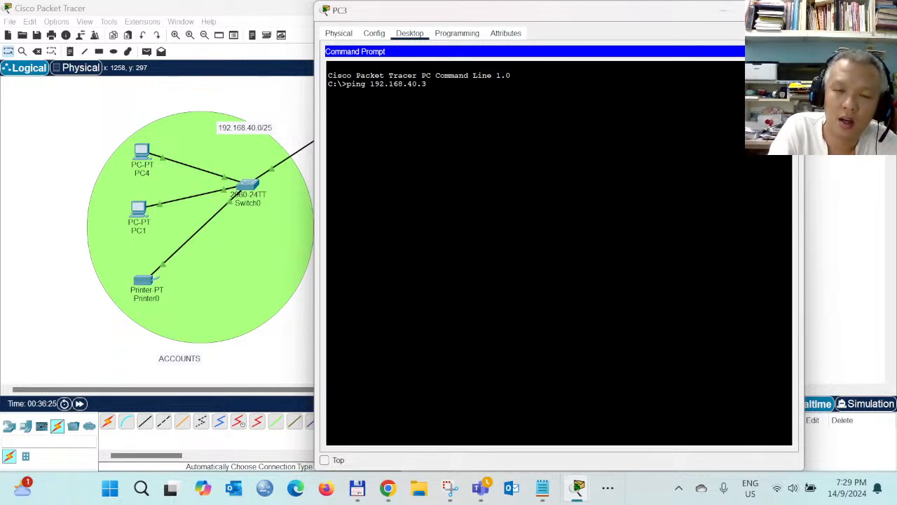
key("Return")
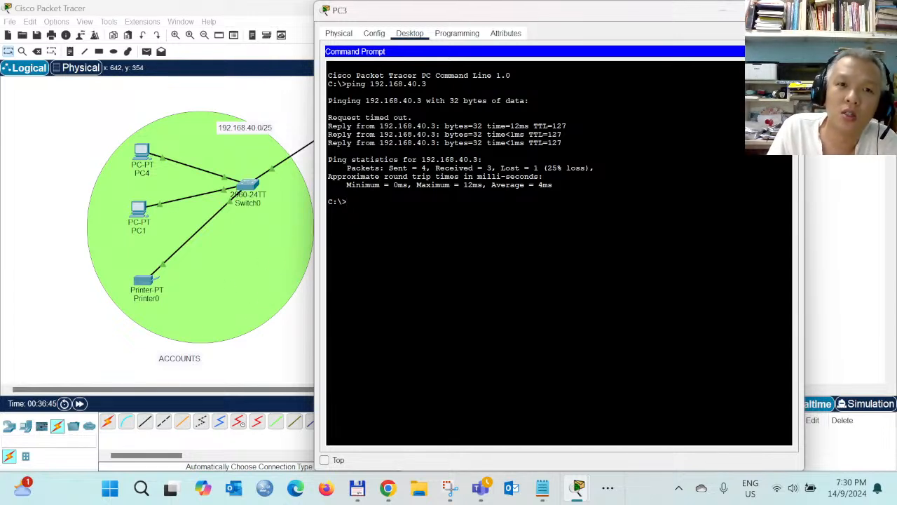
left_click(788, 11)
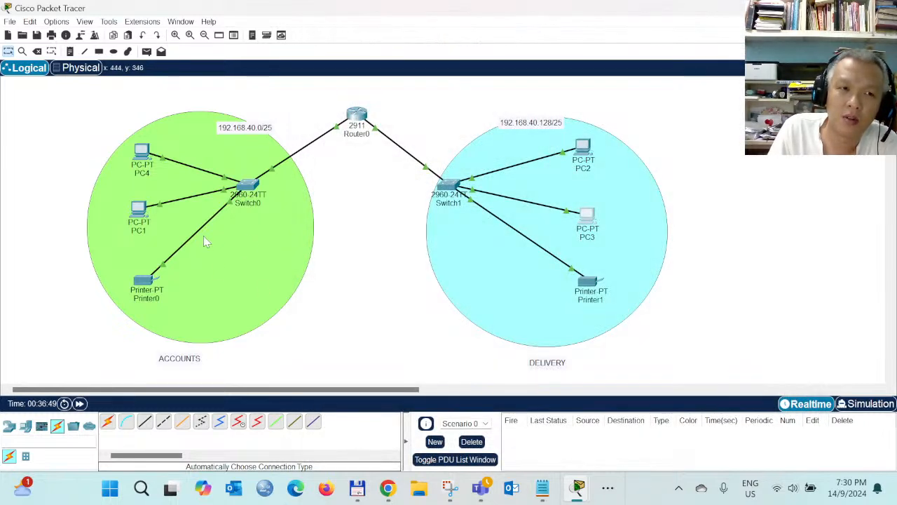
- Look up Printer1's IP address and ping it at 192.168.40.132 from PC1's command prompt
mouse_move(135, 219)
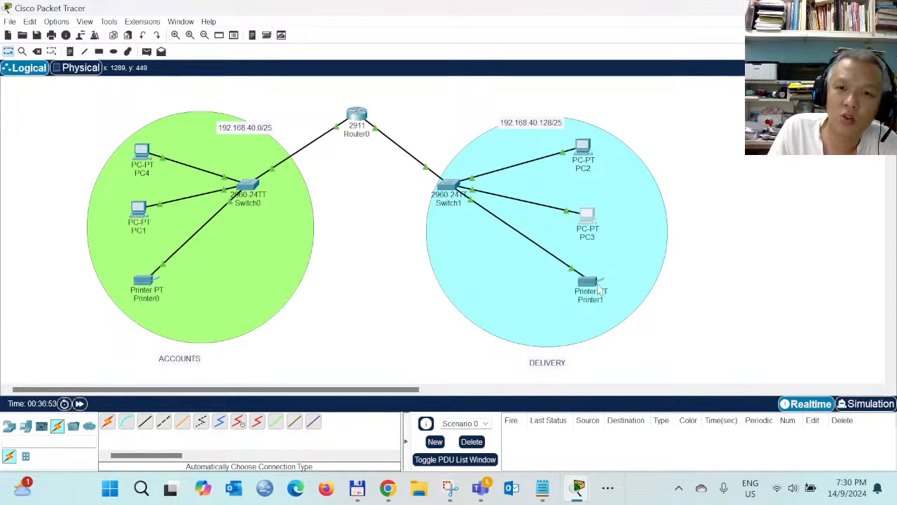
mouse_move(595, 289)
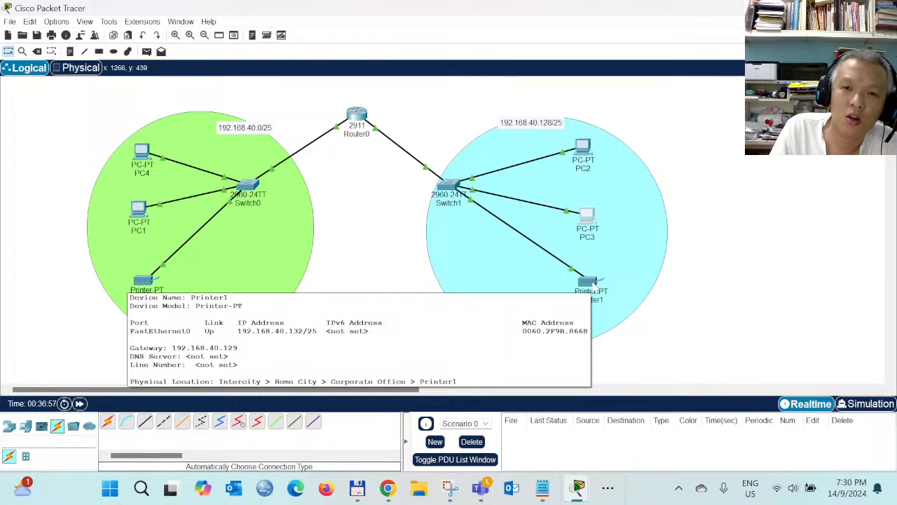
left_click(138, 214)
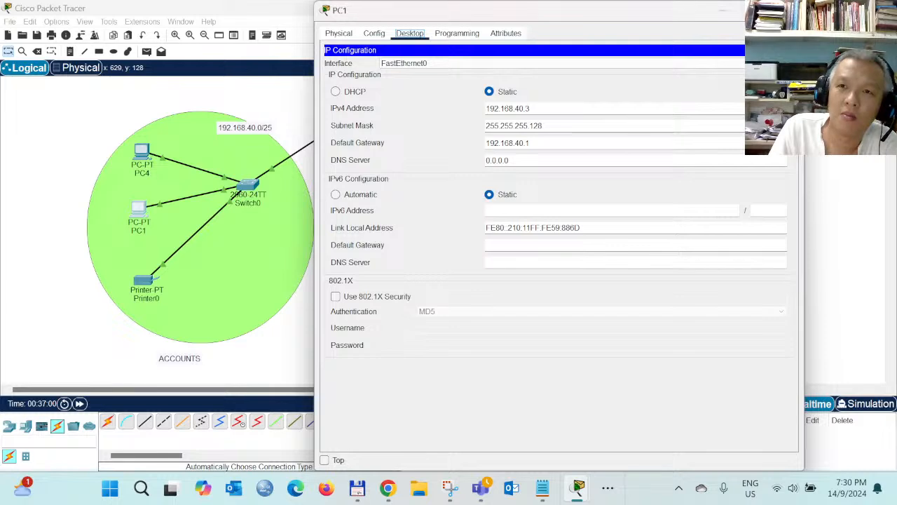
left_click(787, 10)
left_click(138, 216)
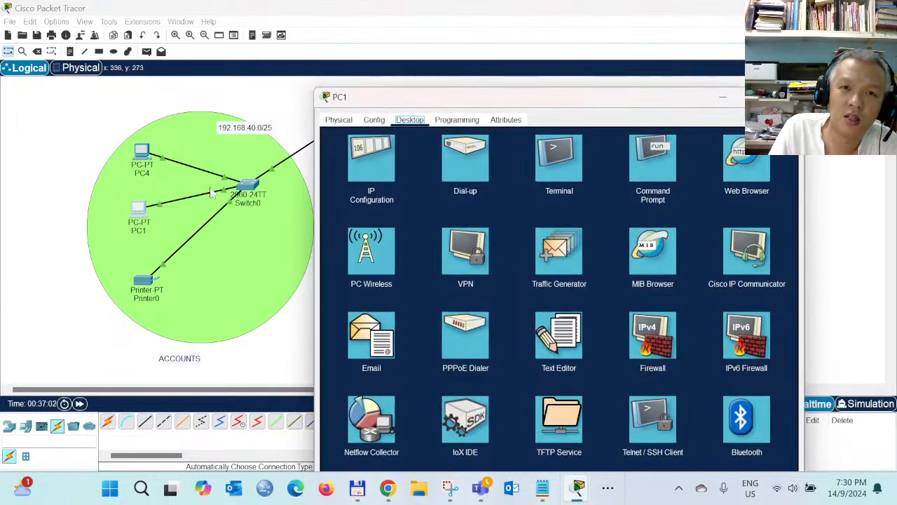
left_click(649, 163)
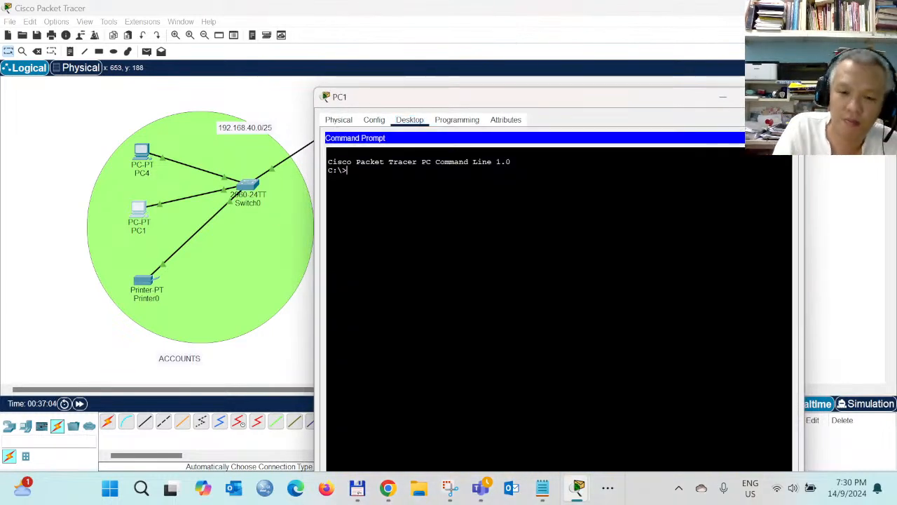
type("ping 192")
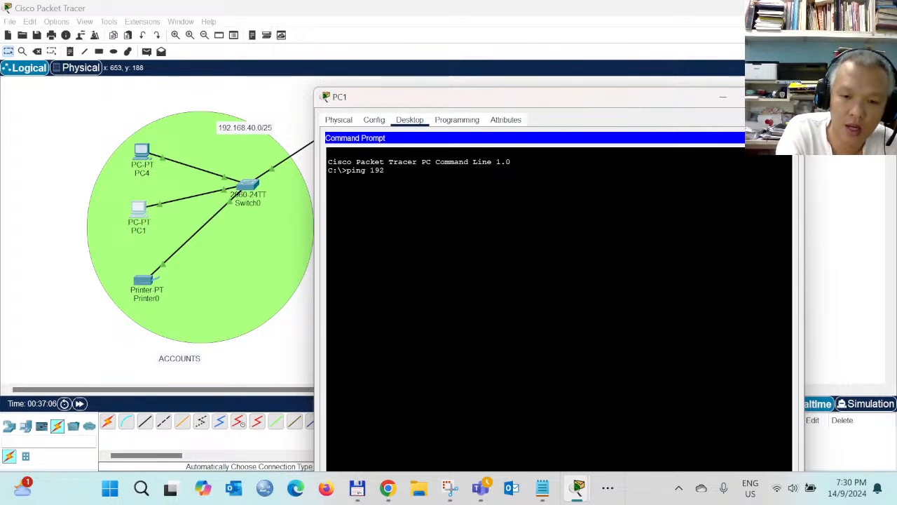
type(".168")
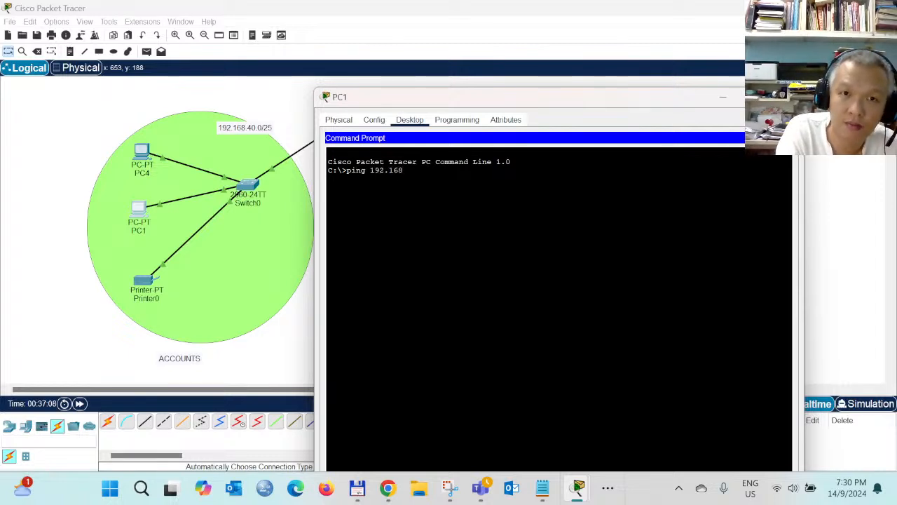
type(".40.132")
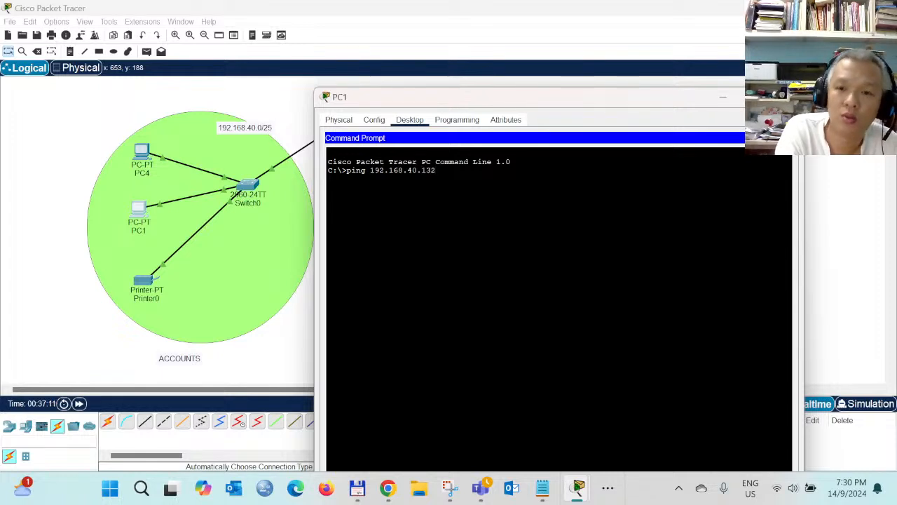
key("Return")
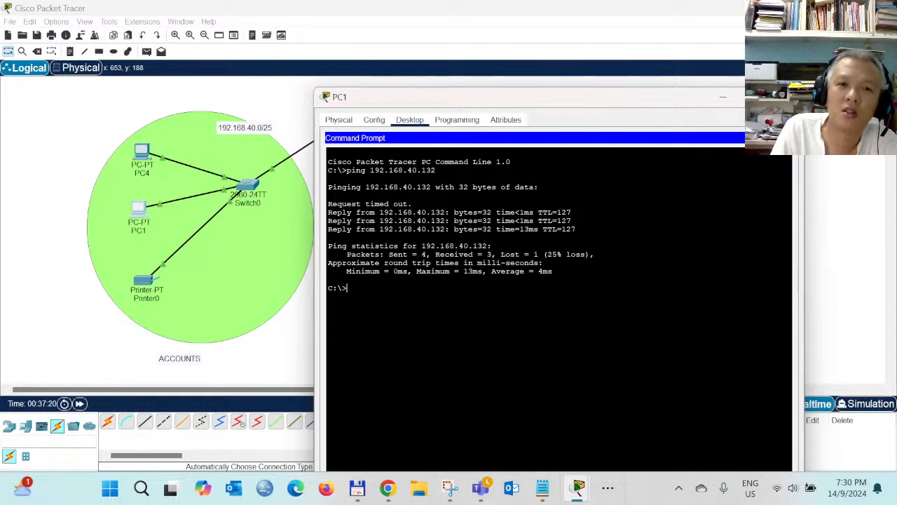
- Ping PC2 at 192.168.40.130 from PC1's command prompt
type("ping ")
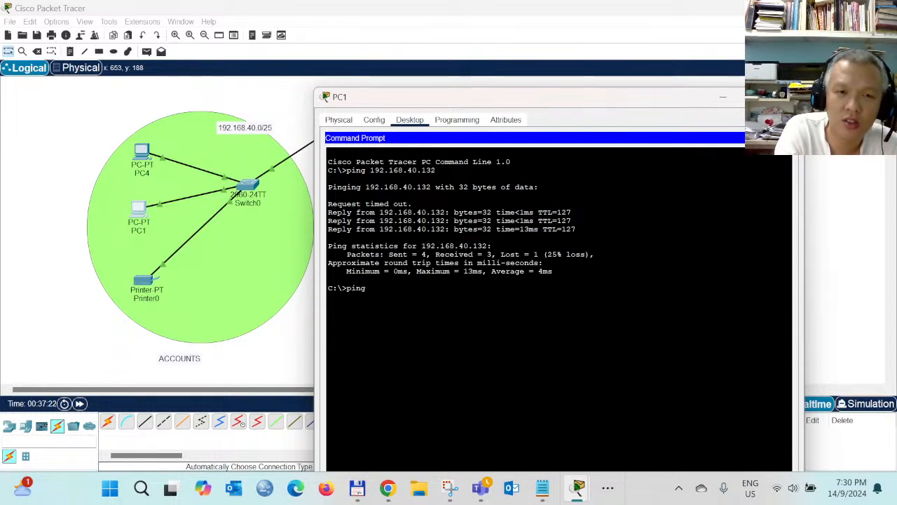
type("192.1")
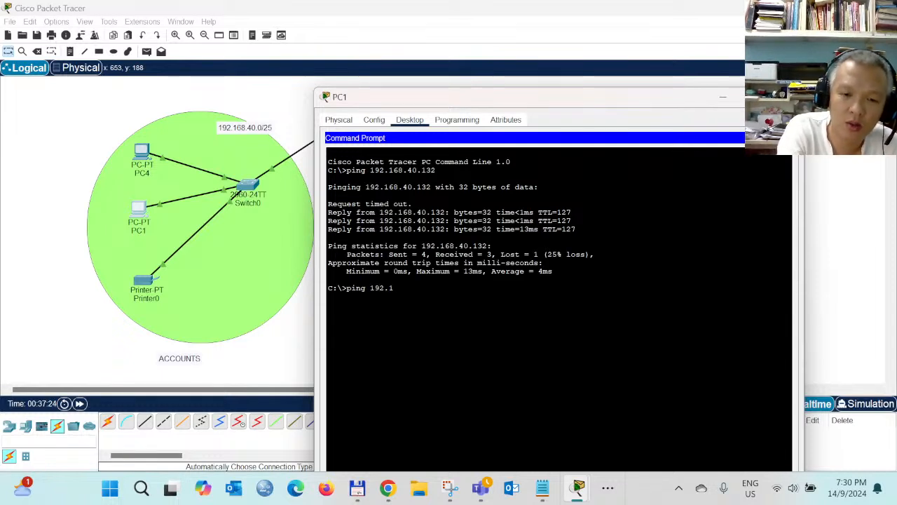
type("68.40.")
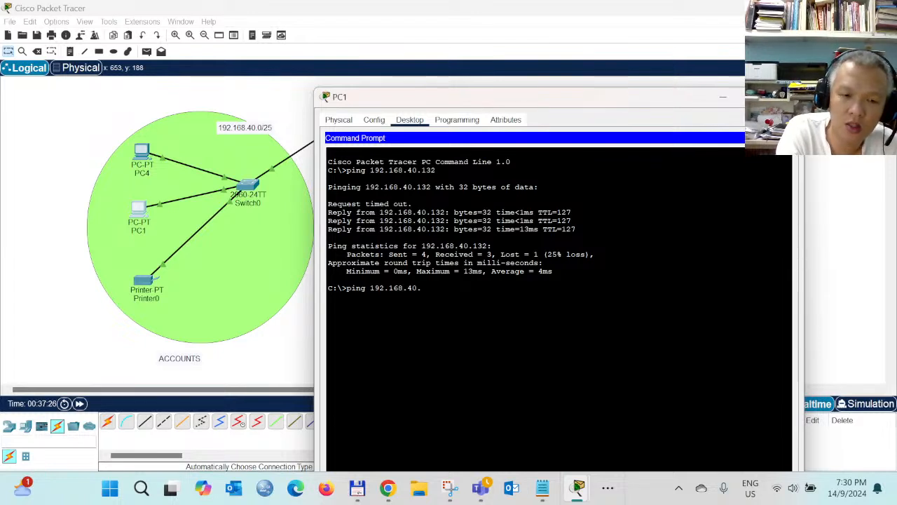
type("130")
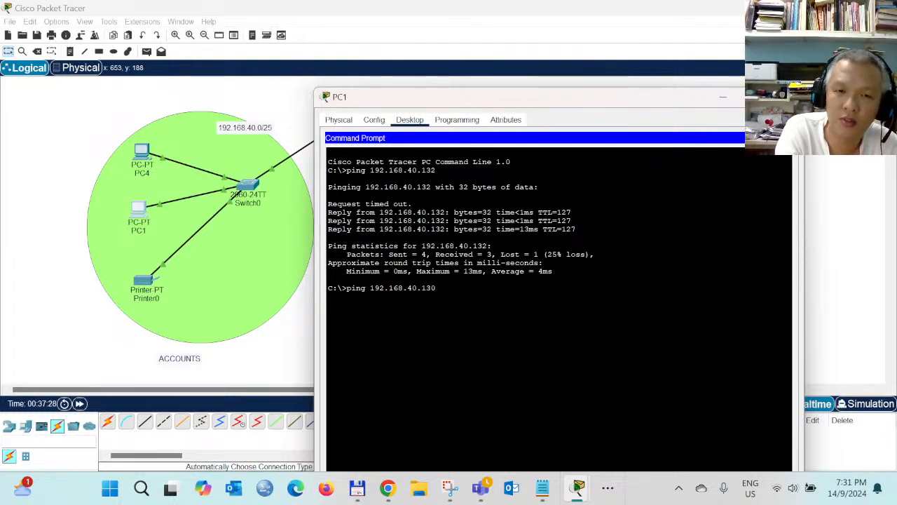
key("Return")
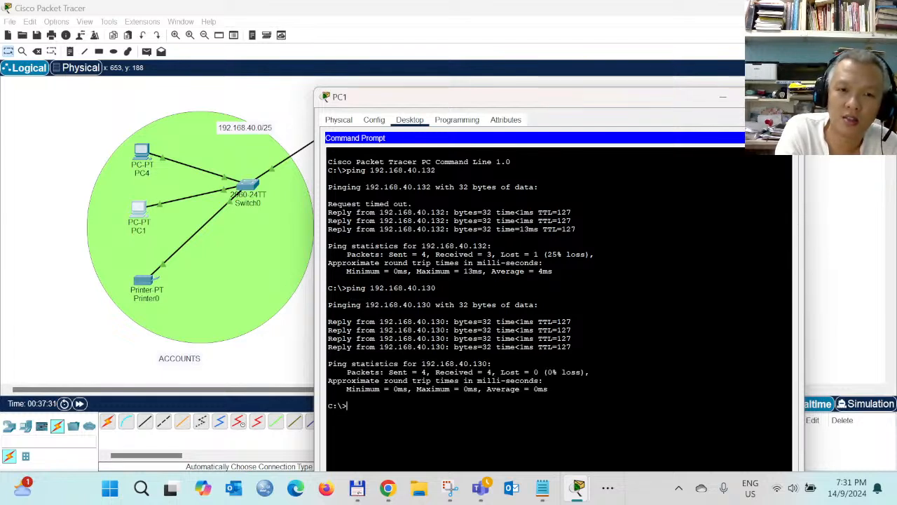
- Ping 192.168.40.131 in the DELIVERY subnet from PC1's command prompt and return to the topology
type("ping")
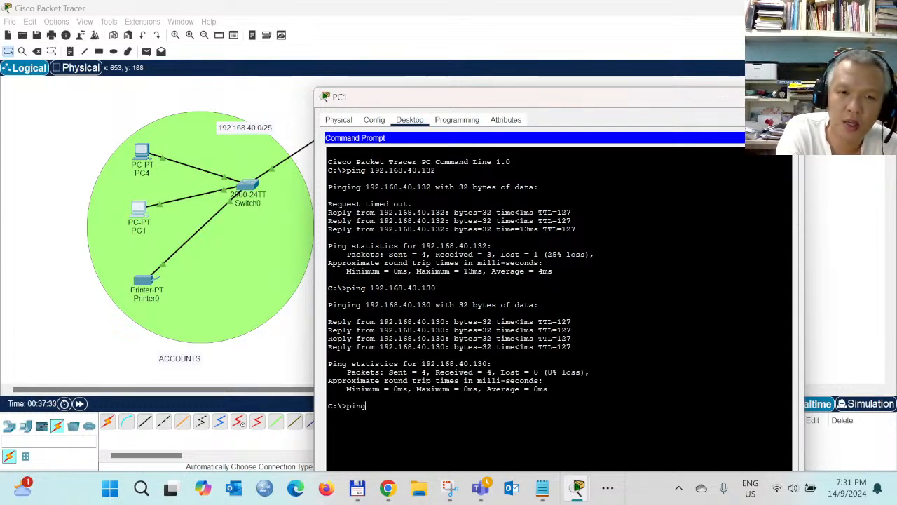
type(" 192.168")
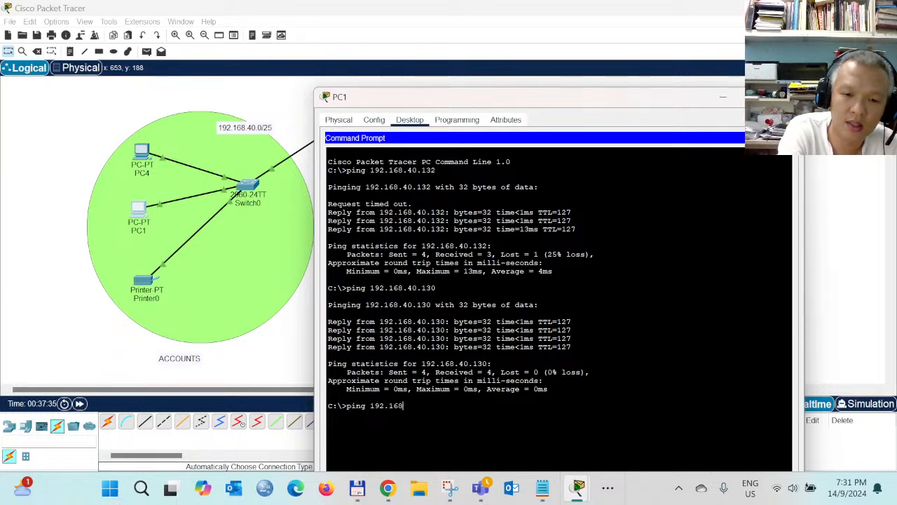
type(".40.1")
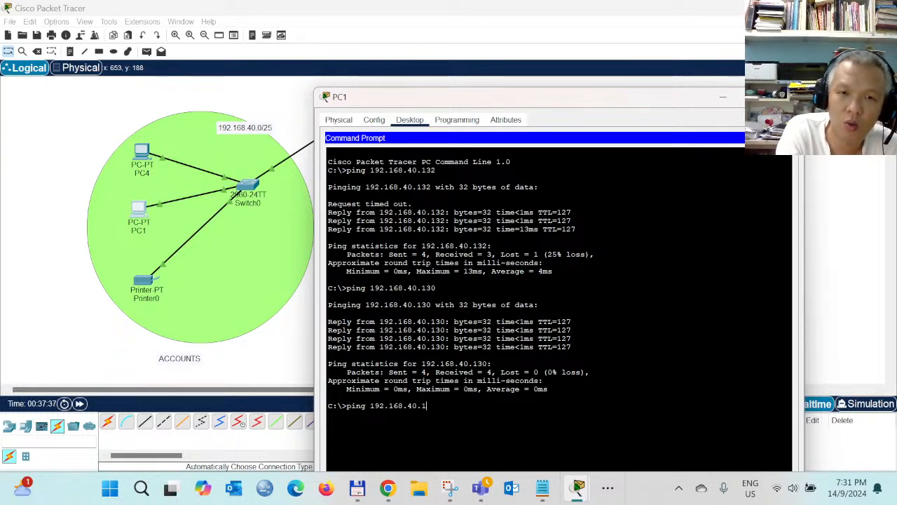
type("31")
key("Return")
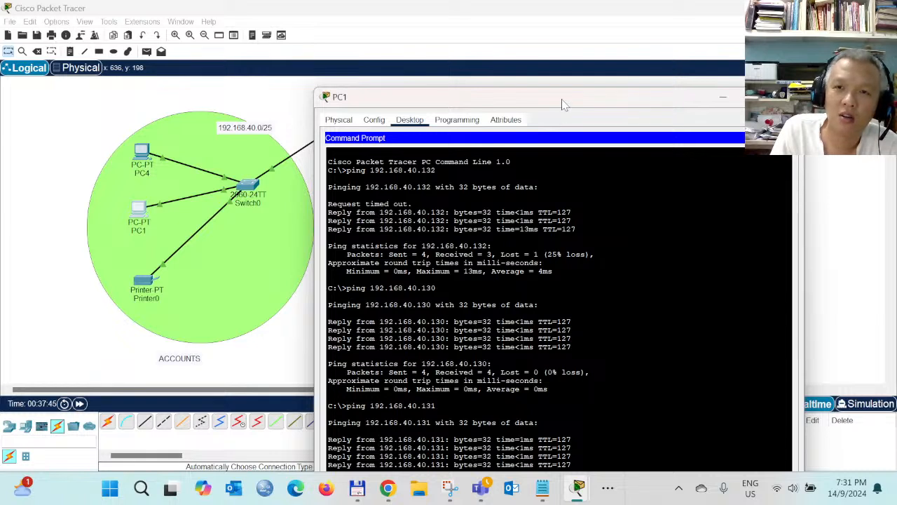
left_click(288, 355)
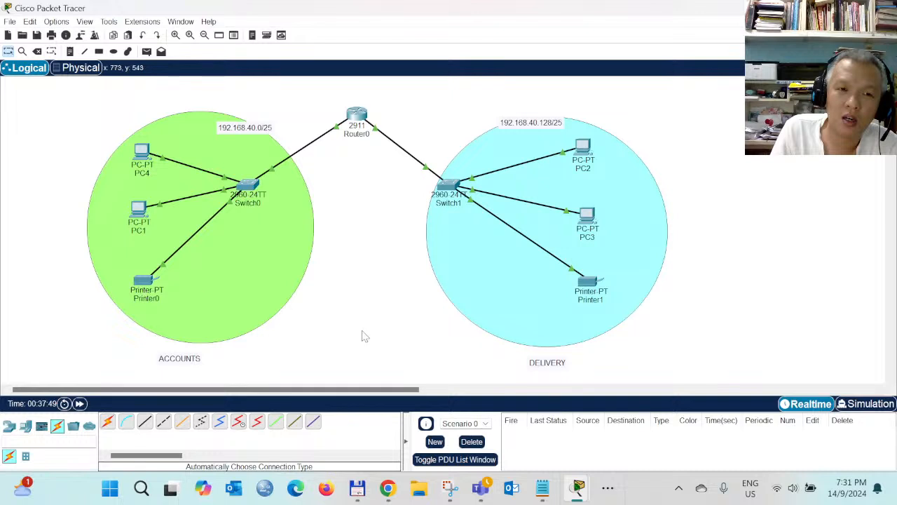
- Ping 192.168.40.2 in the ACCOUNTS subnet from PC3's command prompt
mouse_move(147, 289)
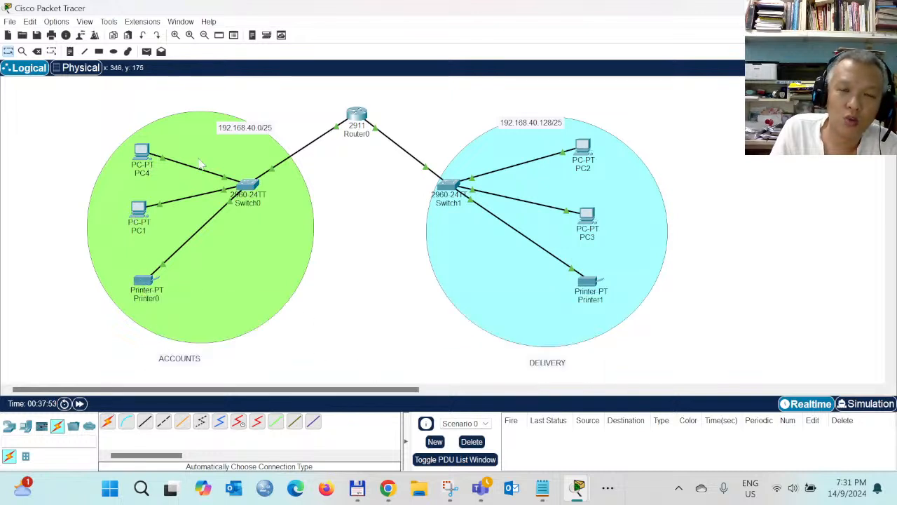
left_click(586, 215)
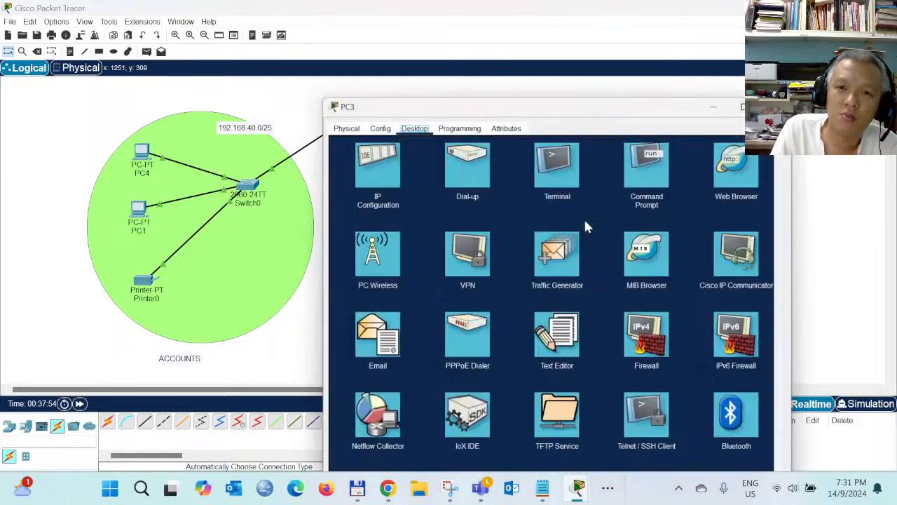
left_click(640, 74)
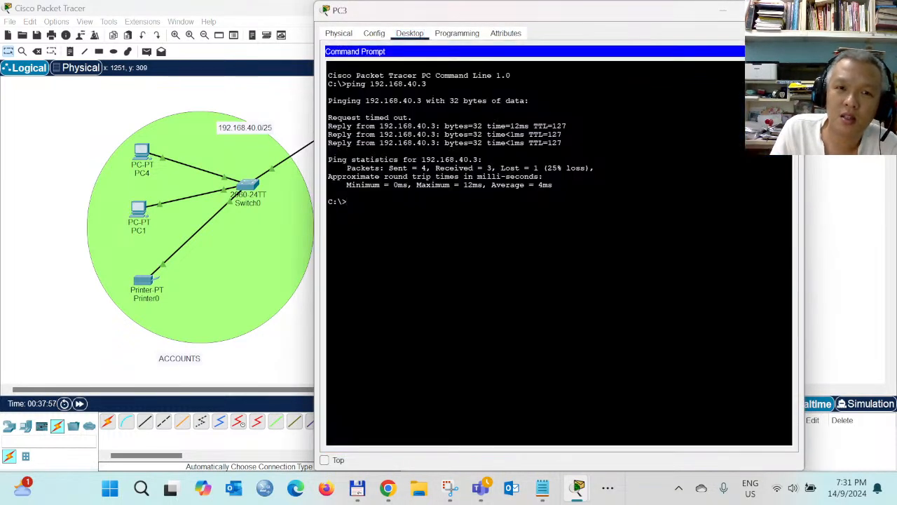
type("ping")
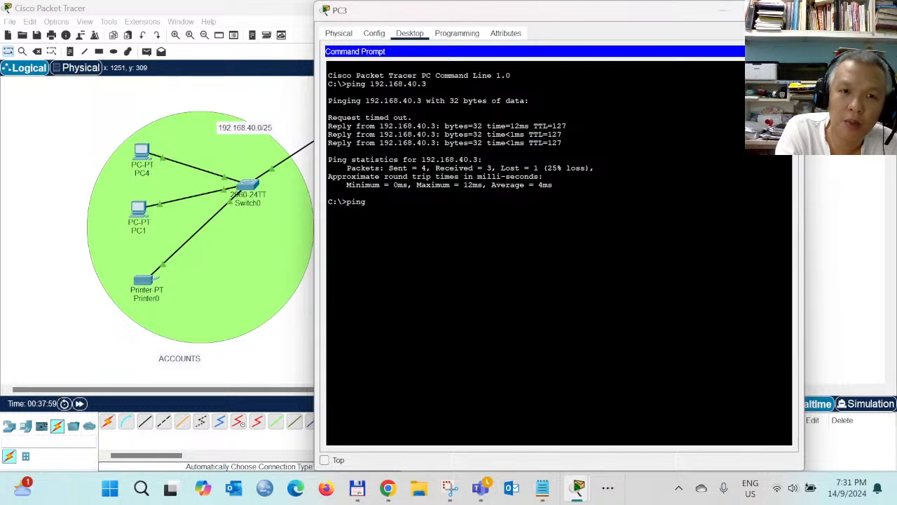
type(" 192.16")
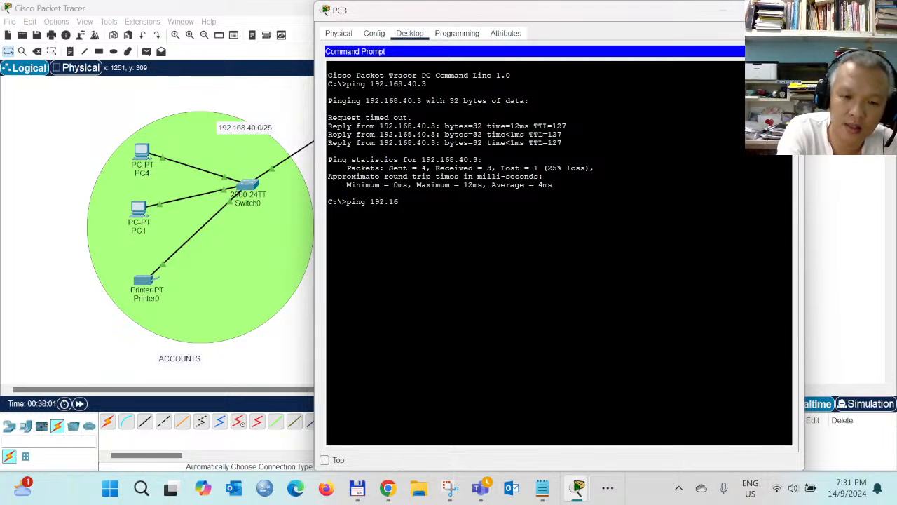
type("8.4")
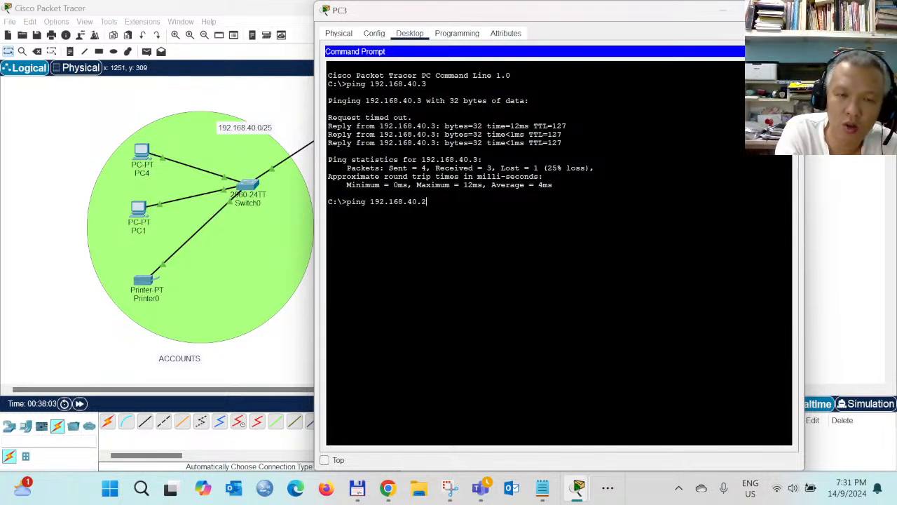
type("0.2")
key("Return")
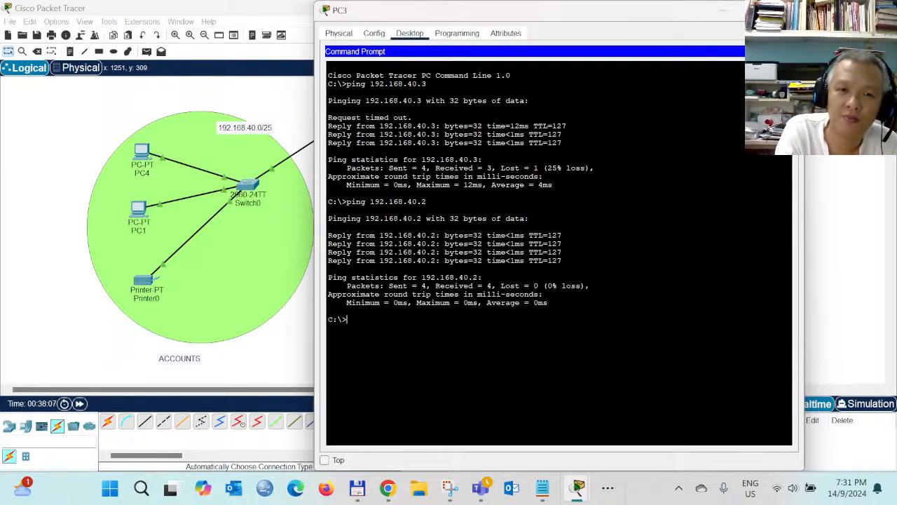
- Repeat the ping to PC1 at 192.168.40.3 from PC3's command prompt
key("Up")
key("Up")
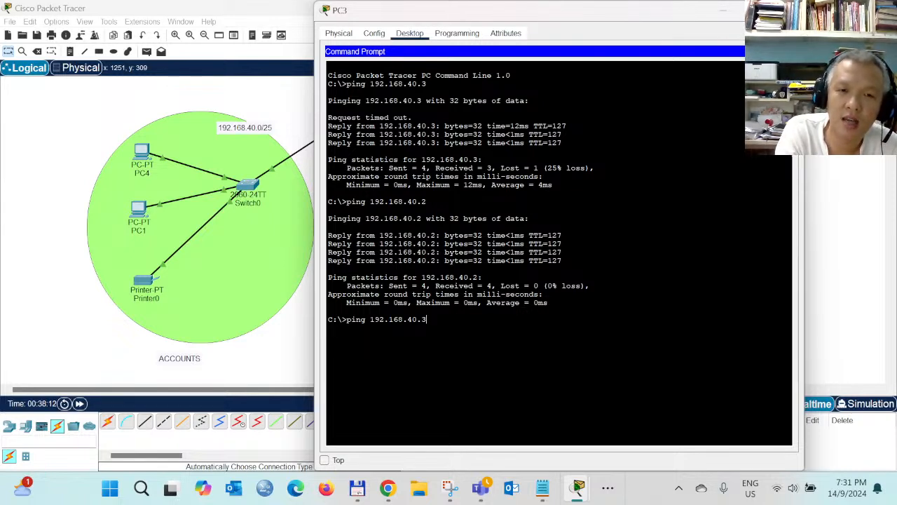
key("Return")
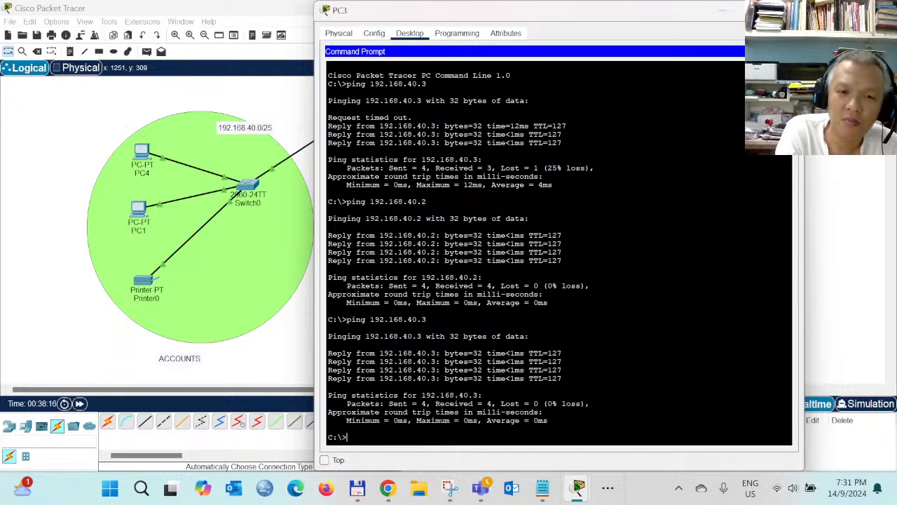
- Ping 192.168.40.4 in the ACCOUNTS subnet from PC3's command prompt and return to the topology
key("Up")
key("BackSpace")
type("40.4")
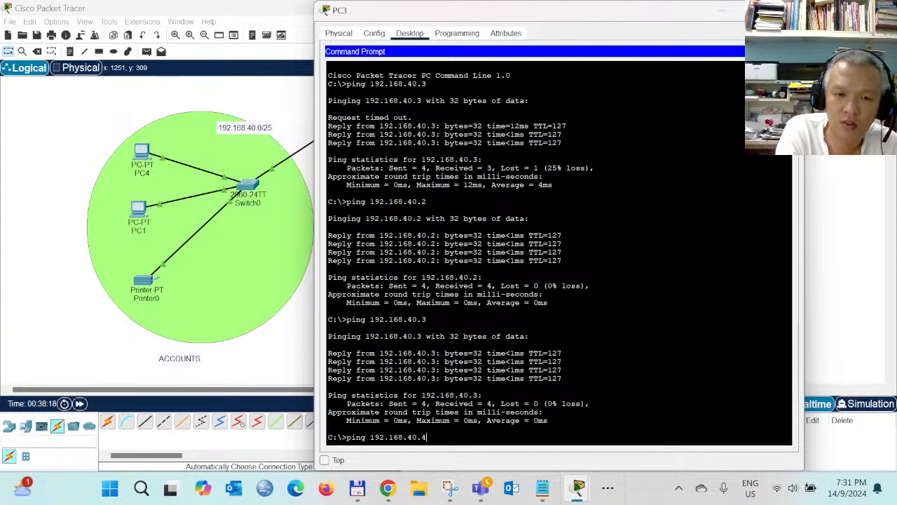
key("Return")
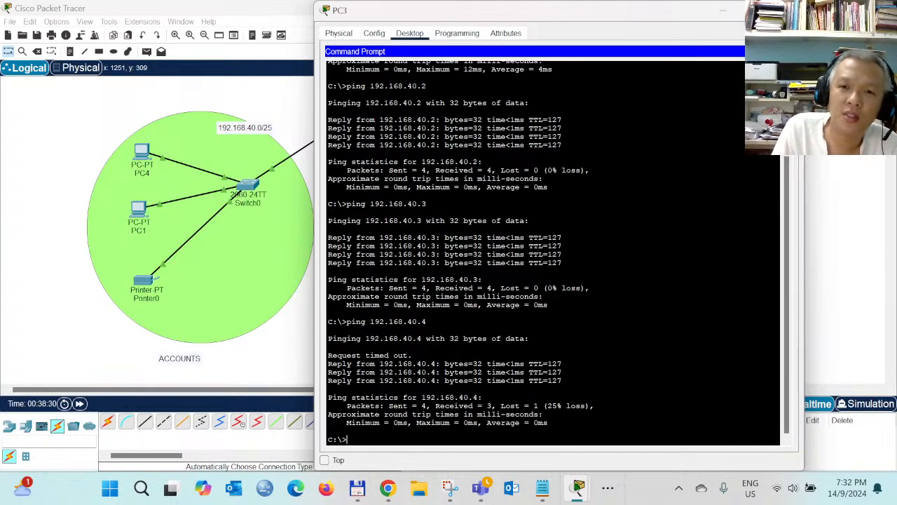
left_click(293, 362)
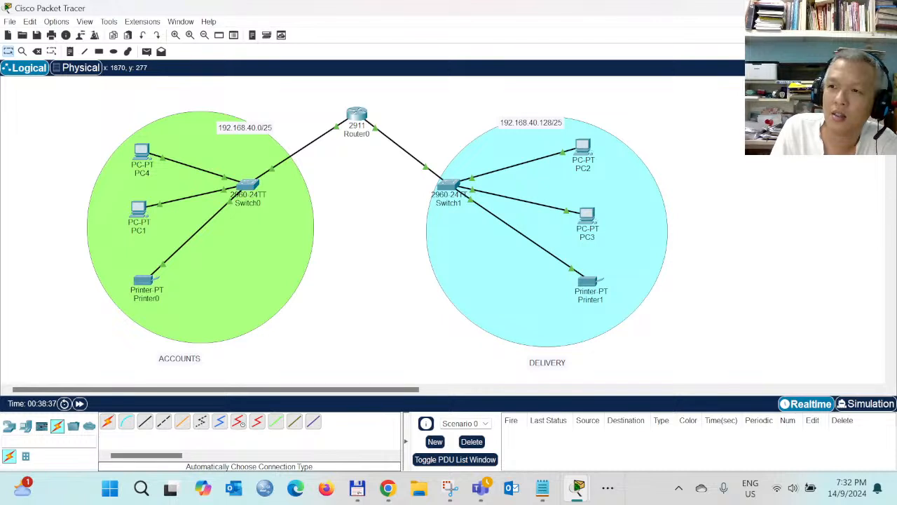
key("alt+Tab")
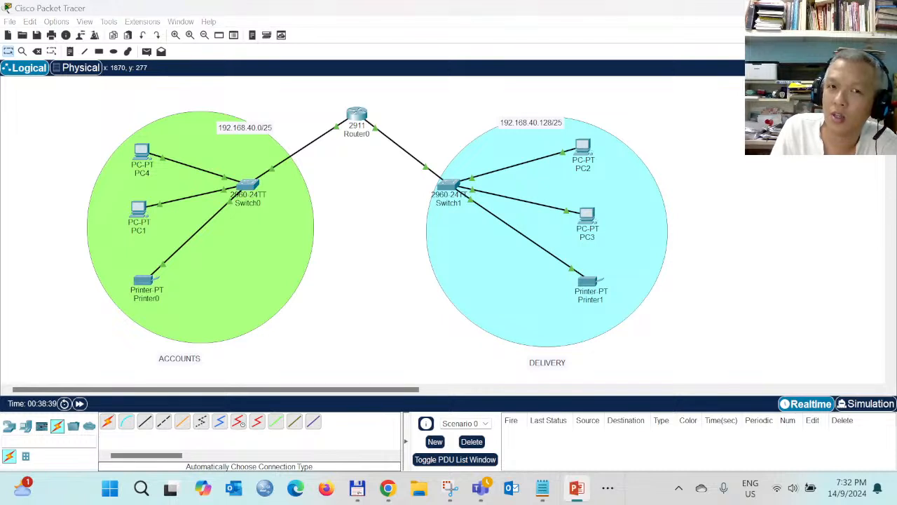
left_click(683, 9)
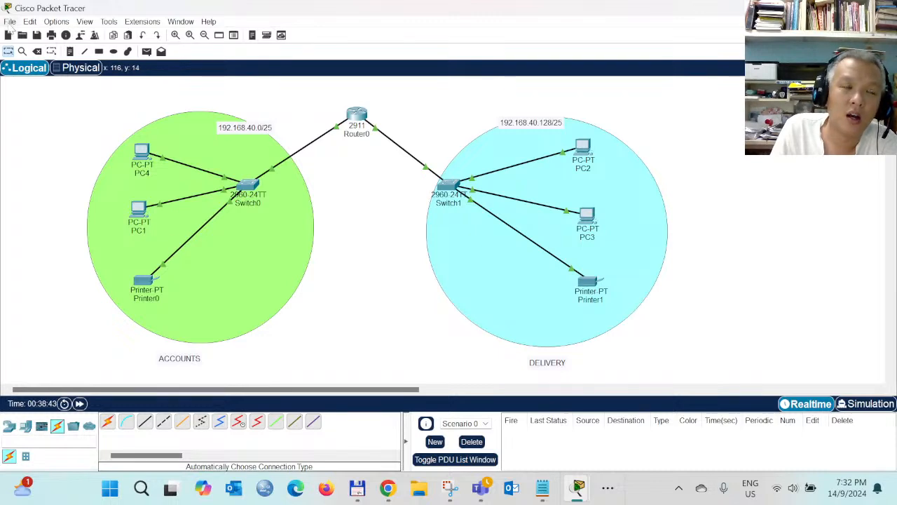
- Save the network in the Downloads folder as "Simple office networking project -test 2 completed" in .pkt format
left_click(10, 22)
left_click(42, 109)
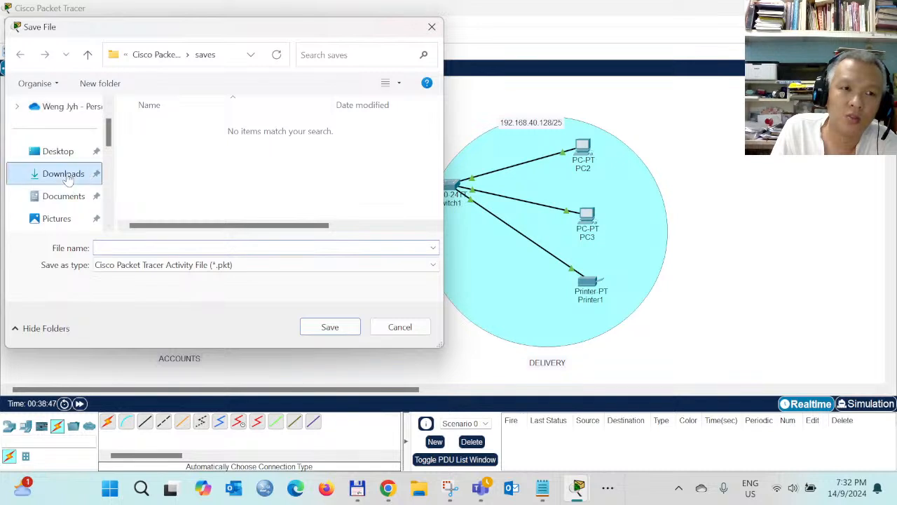
left_click(63, 176)
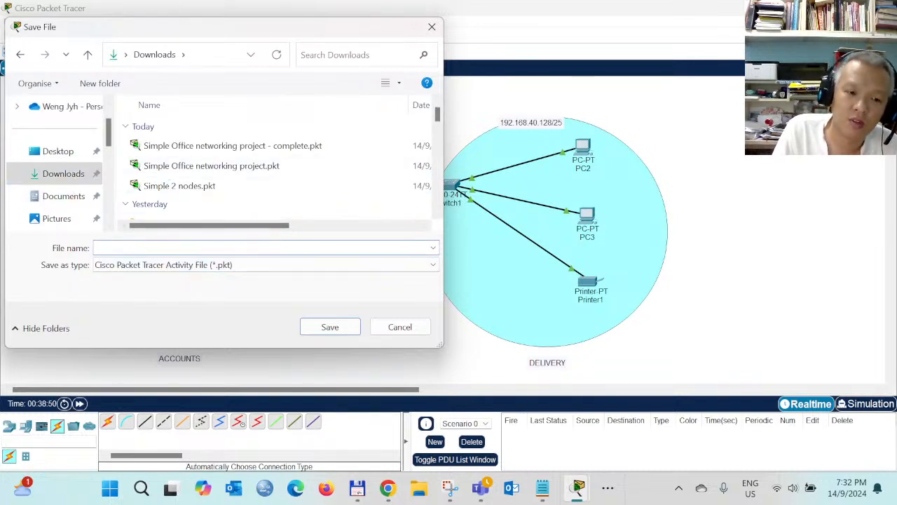
type("Simple off")
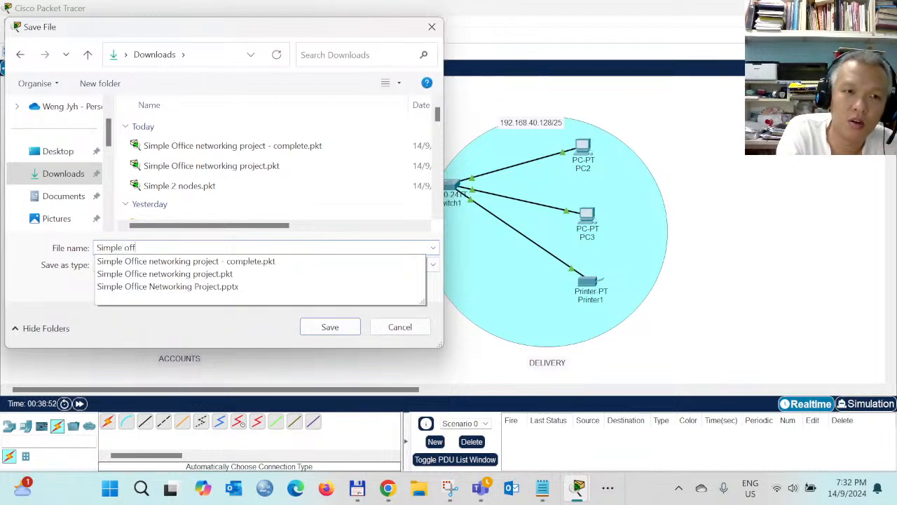
type("ice nwtowrki")
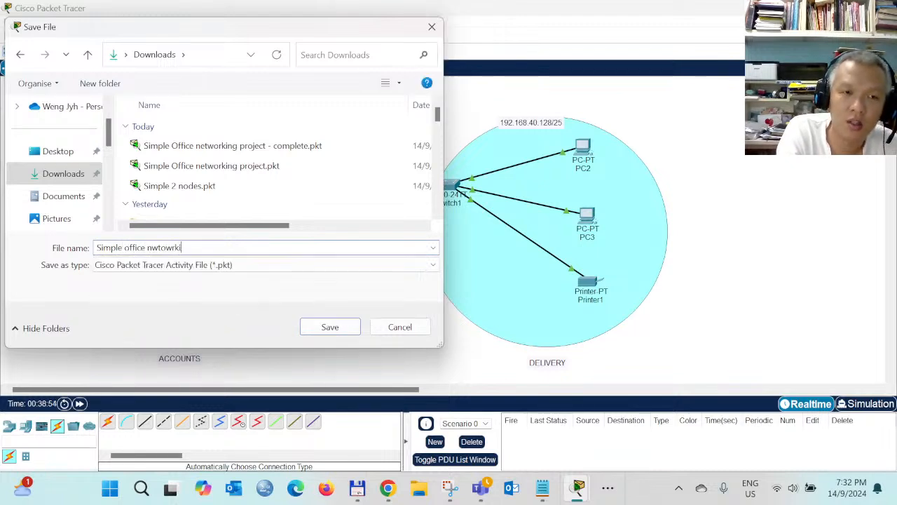
type("ng")
key("BackSpace")
key("BackSpace")
key("BackSpace")
key("BackSpace")
key("BackSpace")
key("BackSpace")
key("BackSpace")
key("BackSpace")
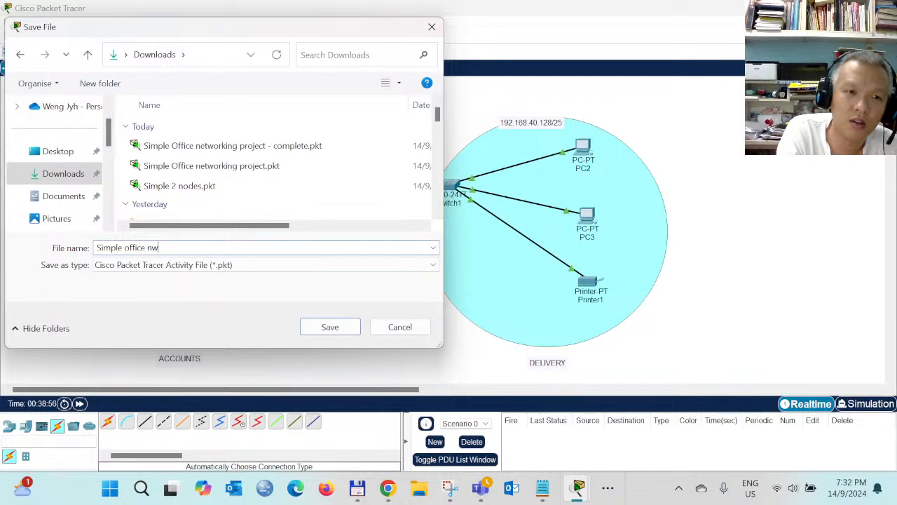
key("BackSpace")
type("etworking")
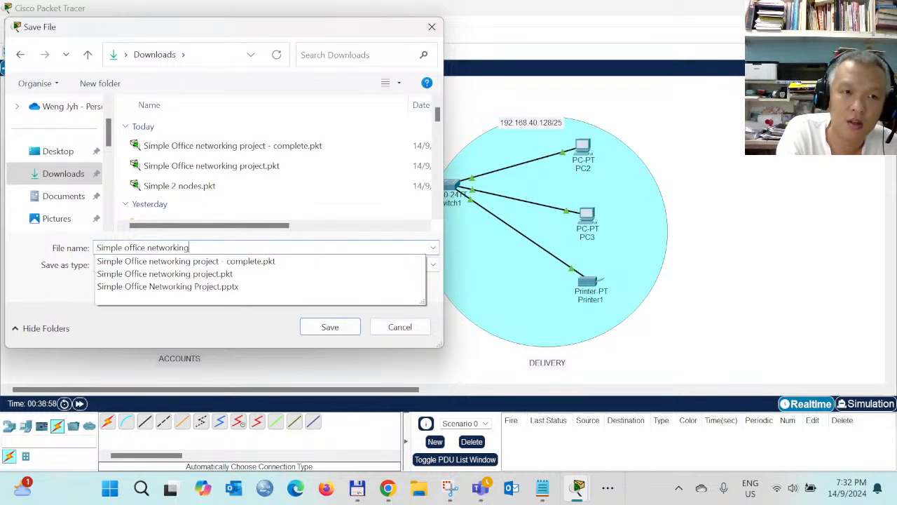
type(" project ")
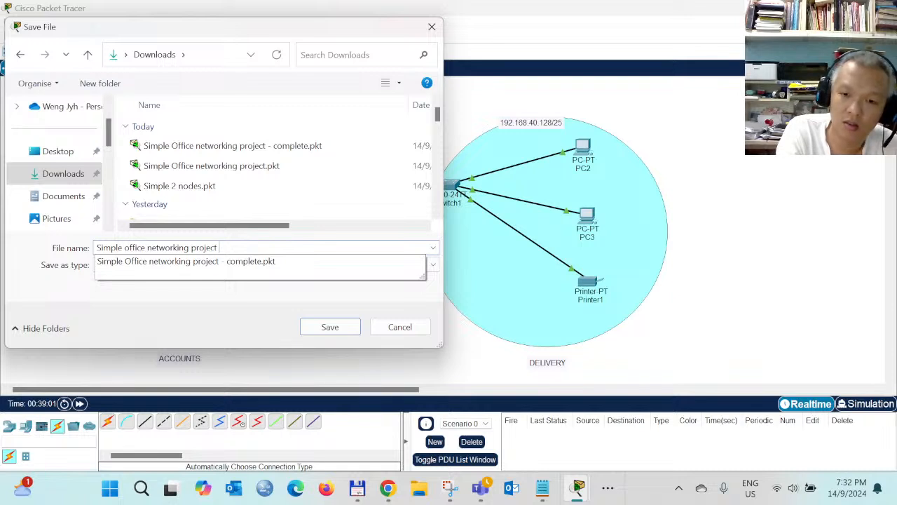
type("-test 2")
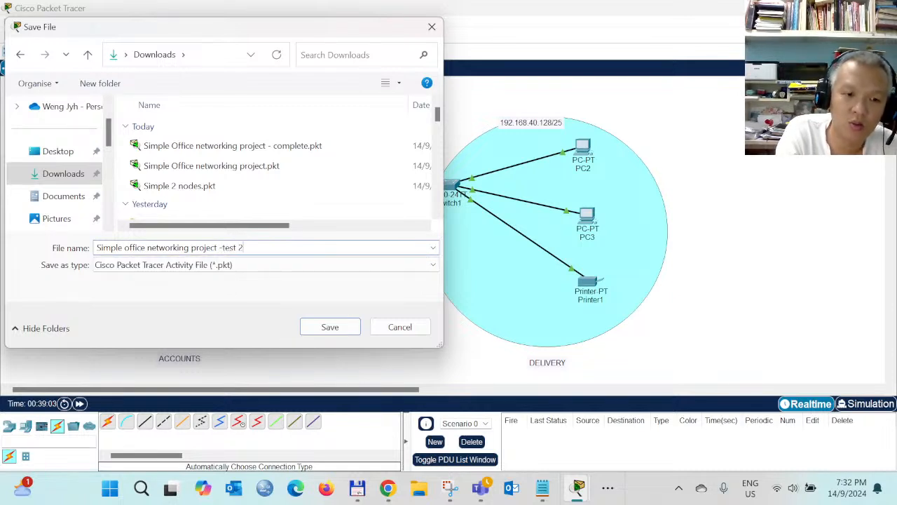
type(" complete")
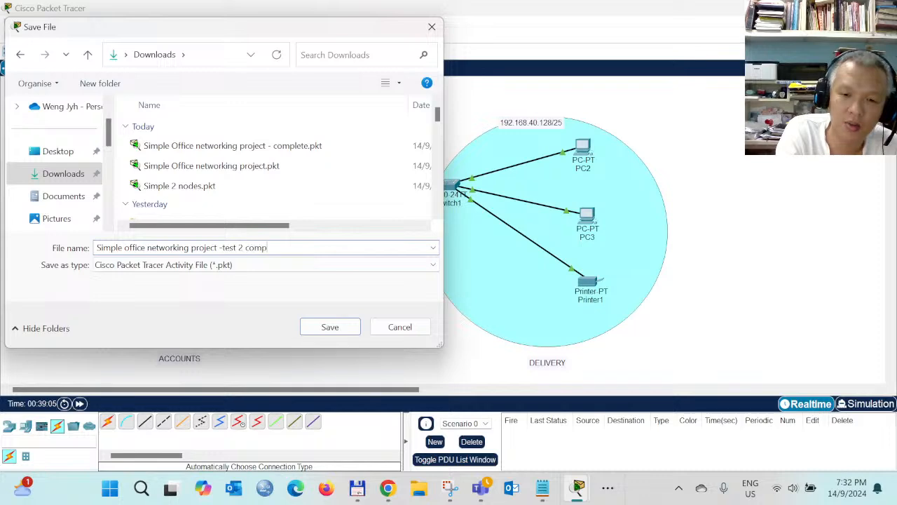
key("BackSpace")
key("BackSpace")
key("BackSpace")
key("BackSpace")
type("leted")
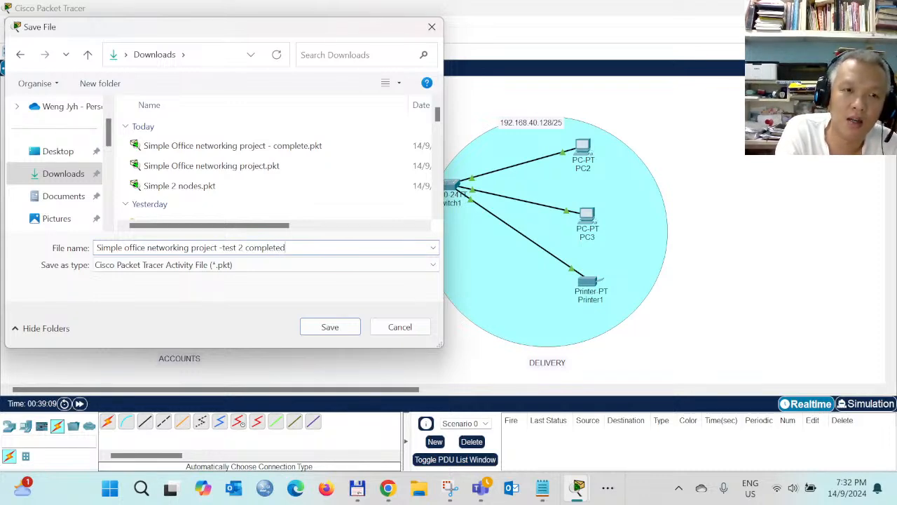
key("Return")
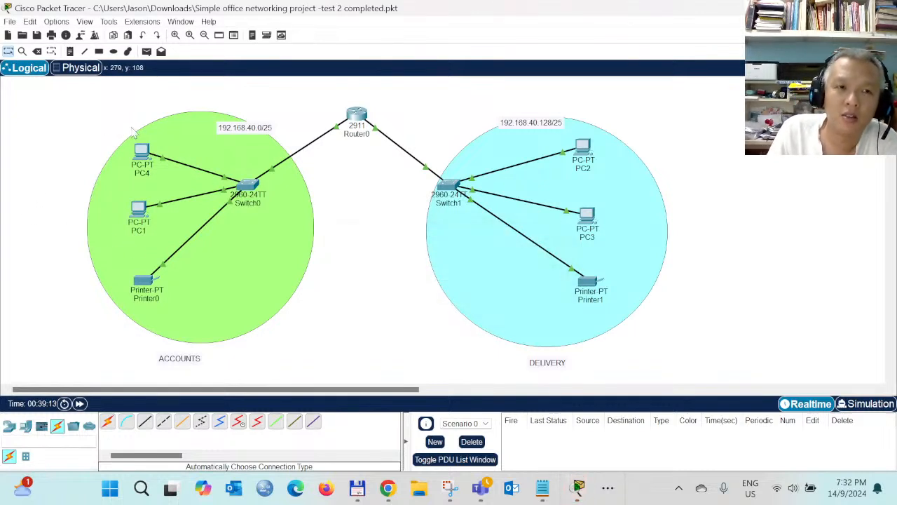
- Send a simple PDU from PC4 in the ACCOUNTS network to PC2 in the DELIVERY network
left_click(146, 52)
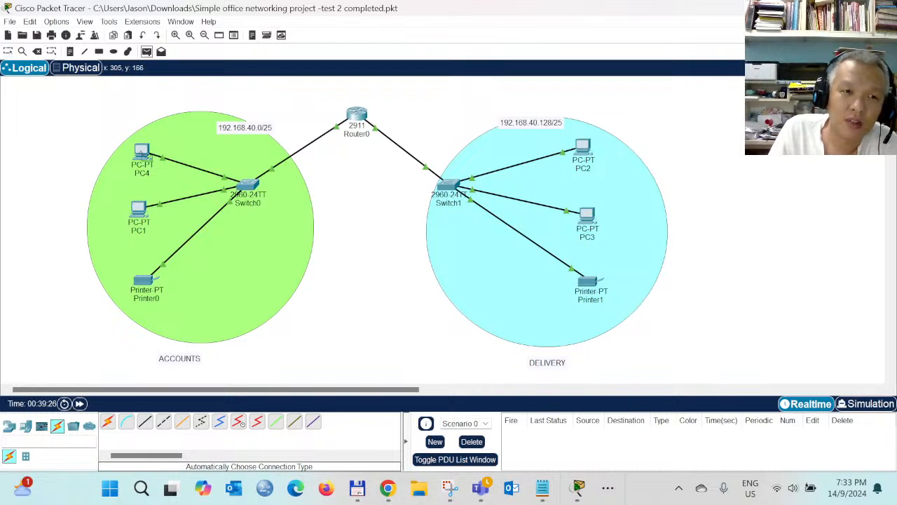
left_click(142, 154)
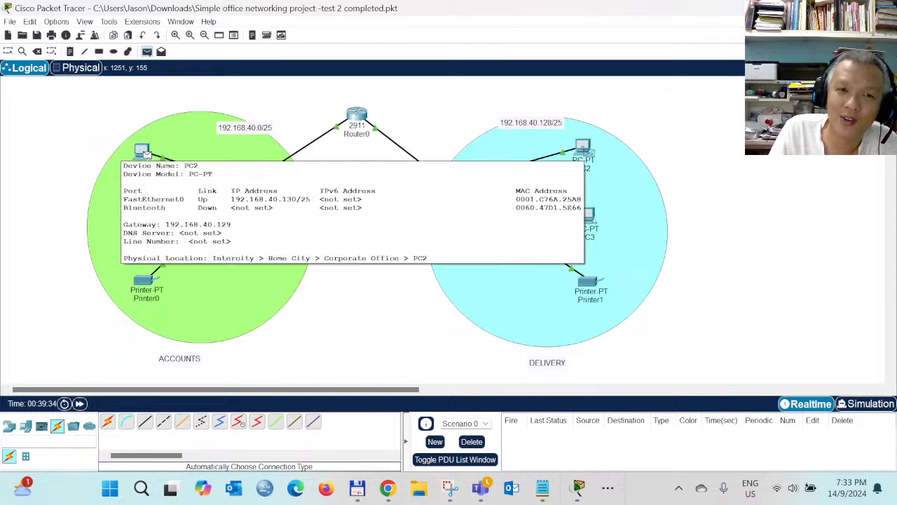
left_click(585, 150)
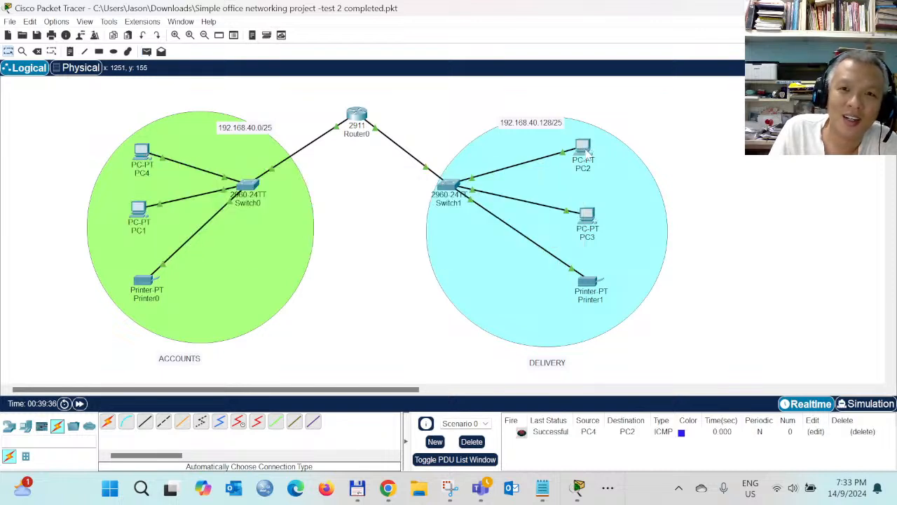
- Play the PC4-to-PC2 packet exchange in Simulation mode through its full round trip and pause the playback
left_click(871, 409)
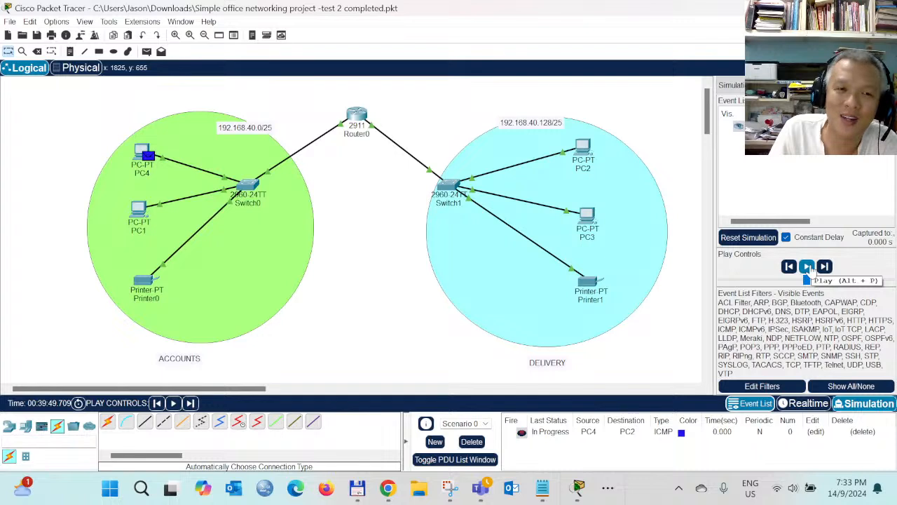
left_click(810, 268)
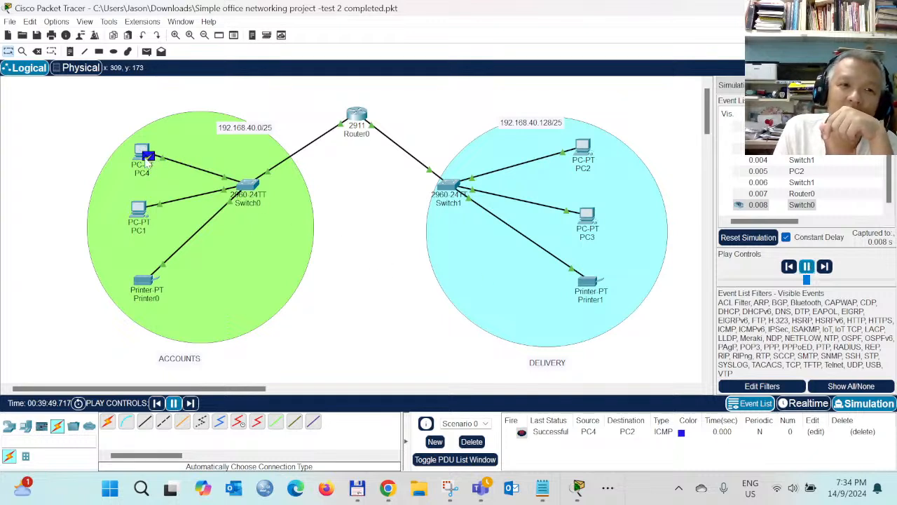
left_click(807, 266)
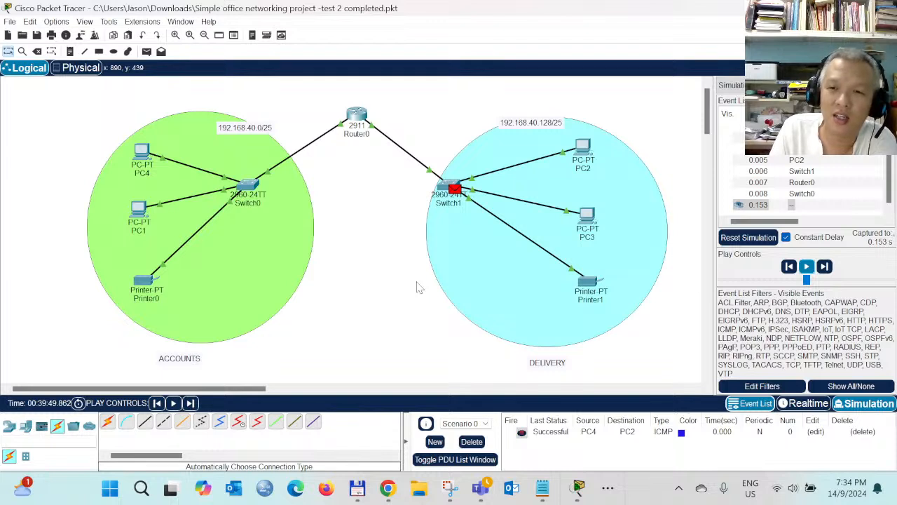
left_click(609, 491)
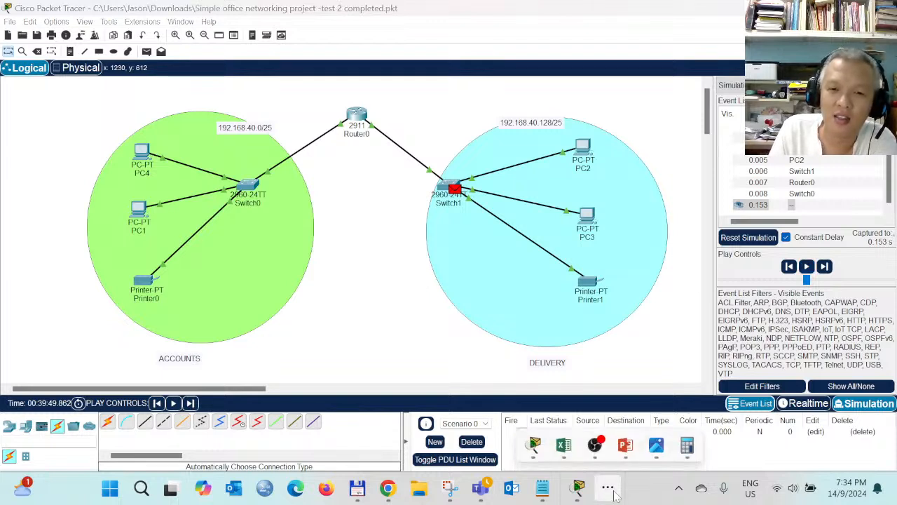
left_click(595, 445)
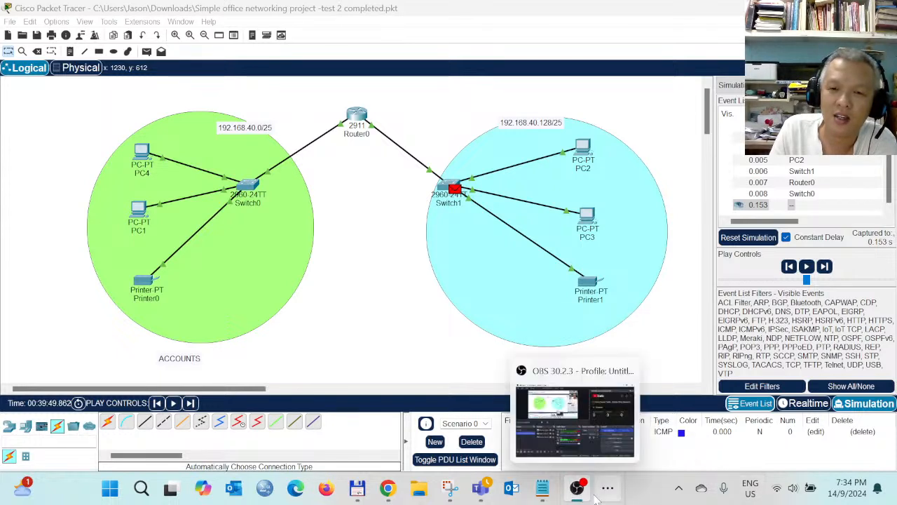